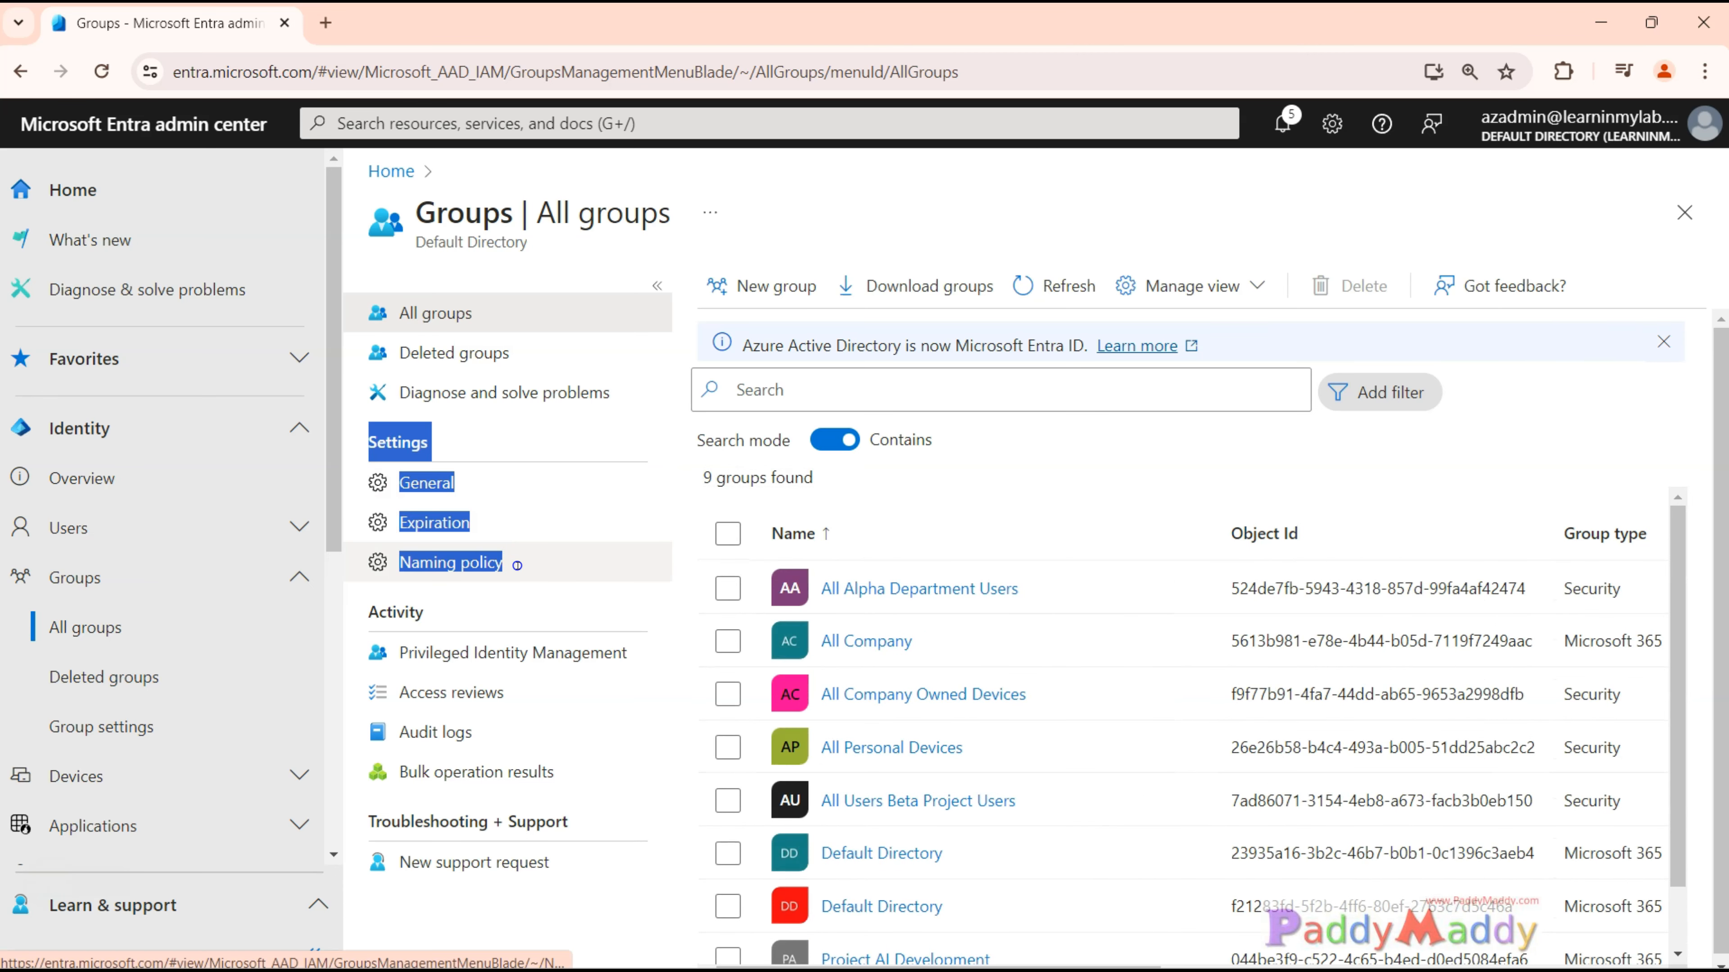
# Examine the group type and membership type options in the new group form, and return to the All groups list.
pyautogui.moveTo(517, 565)
pyautogui.mouseDown()
pyautogui.moveTo(467, 485)
pyautogui.moveTo(507, 577)
pyautogui.mouseUp()
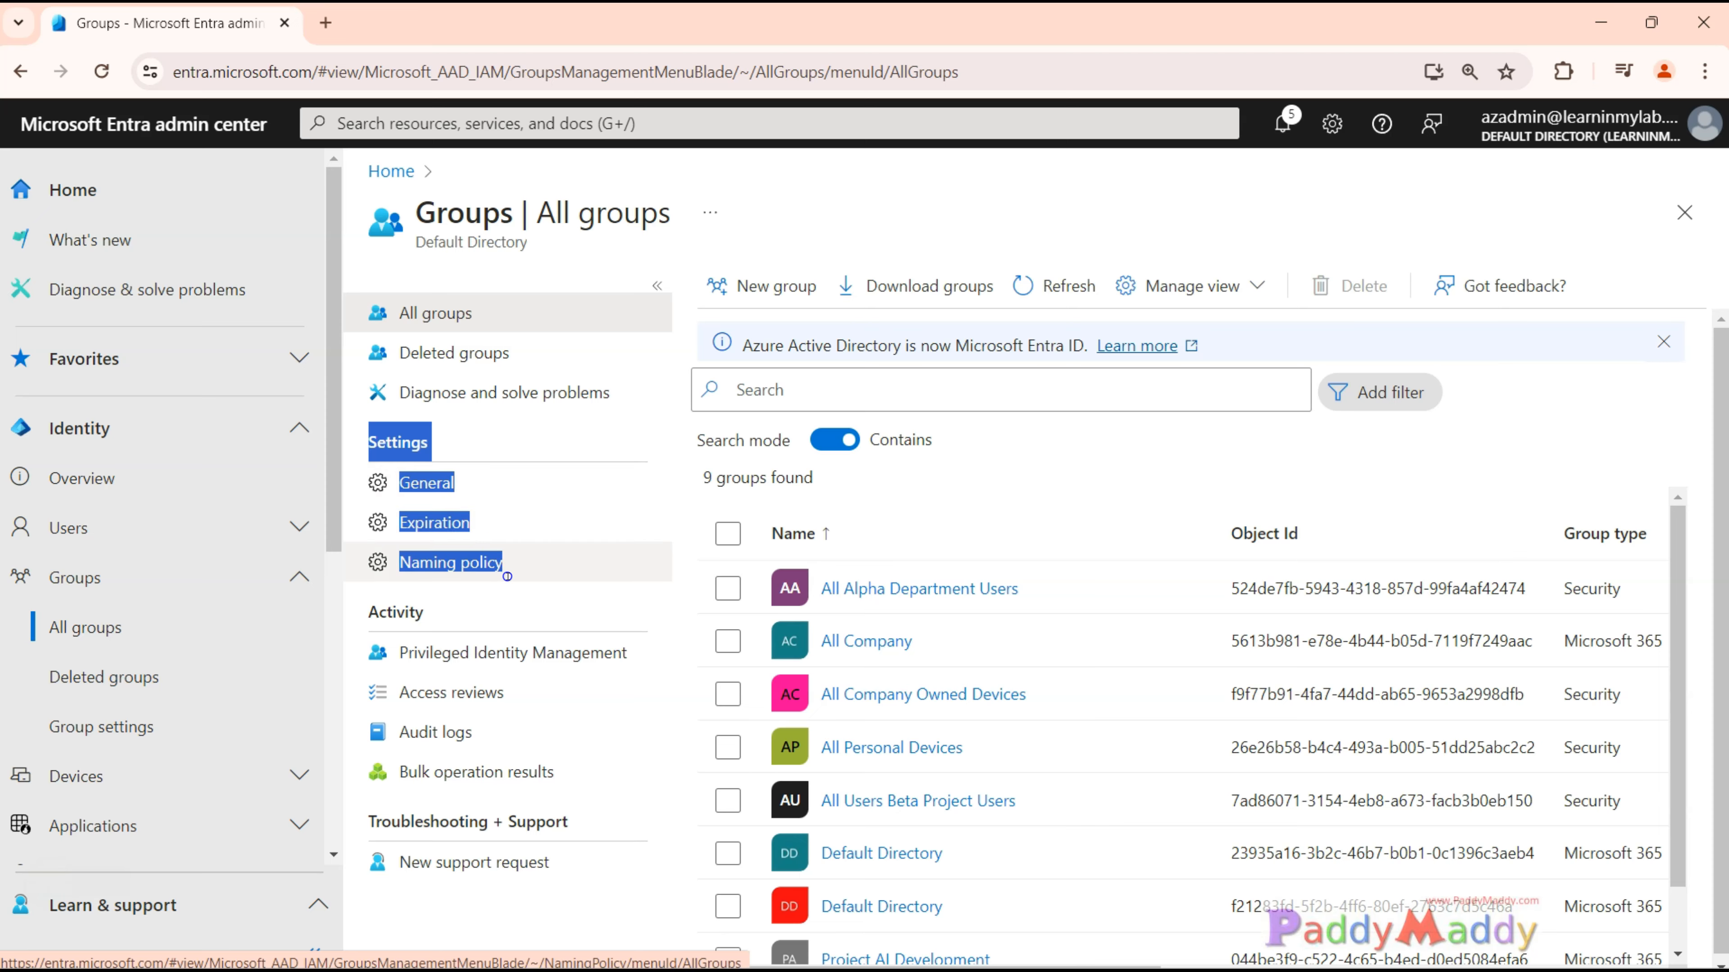
pyautogui.click(488, 451)
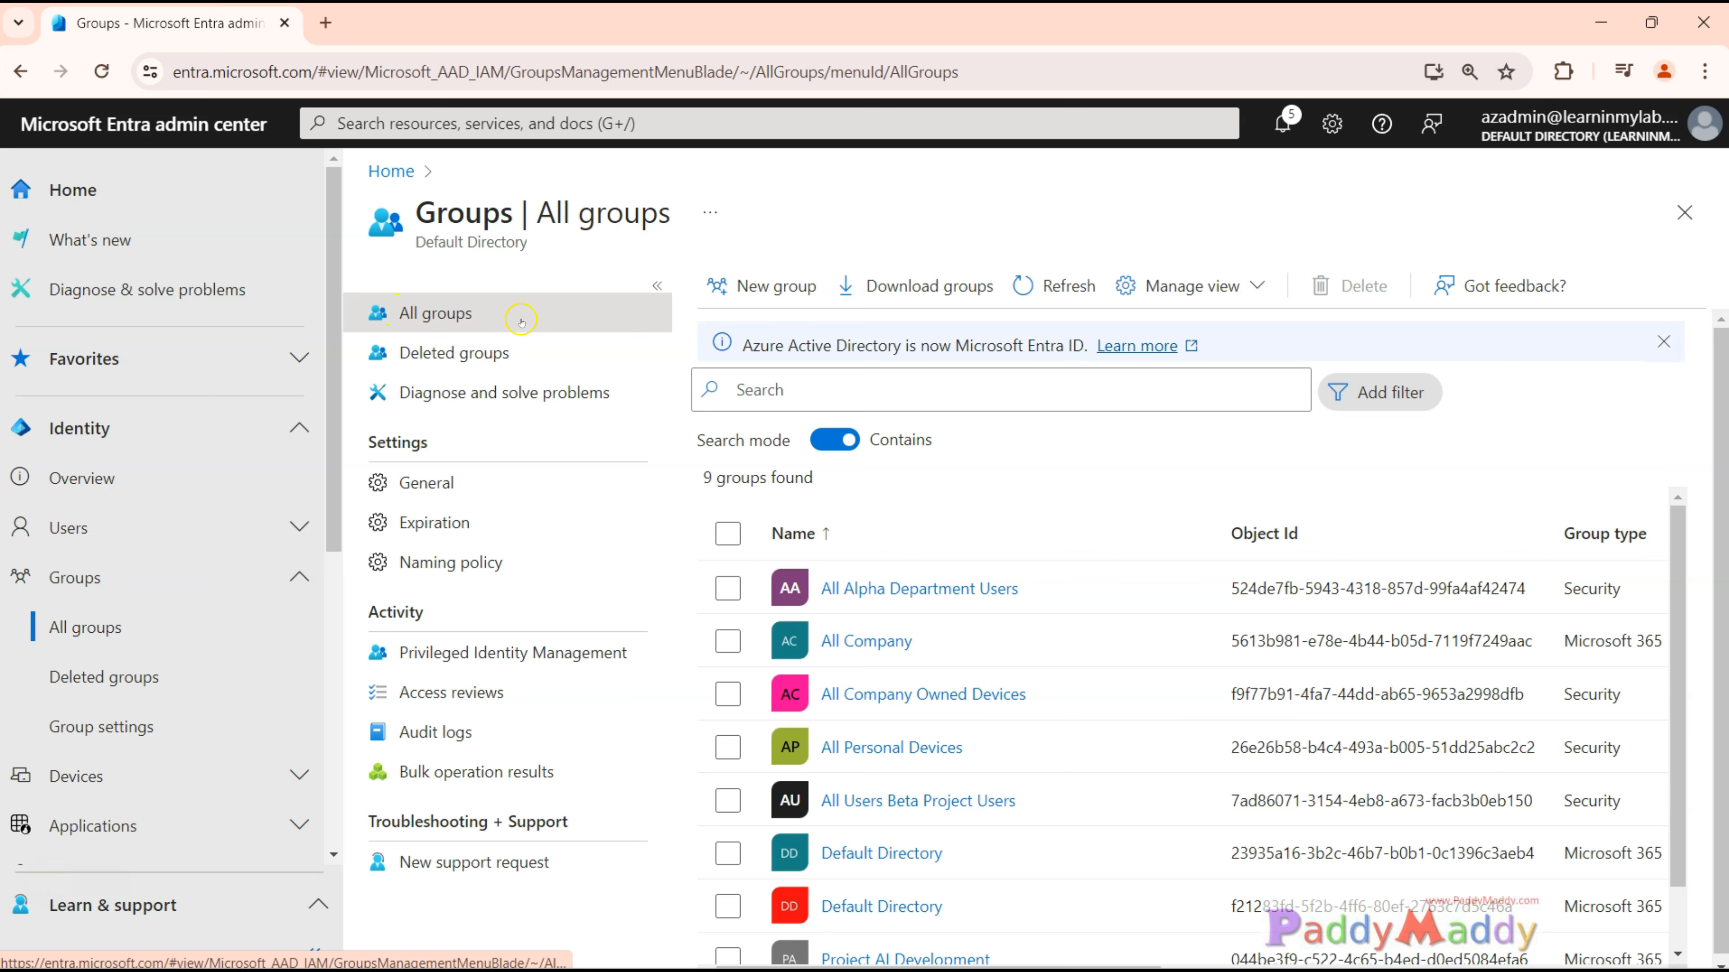
pyautogui.click(762, 289)
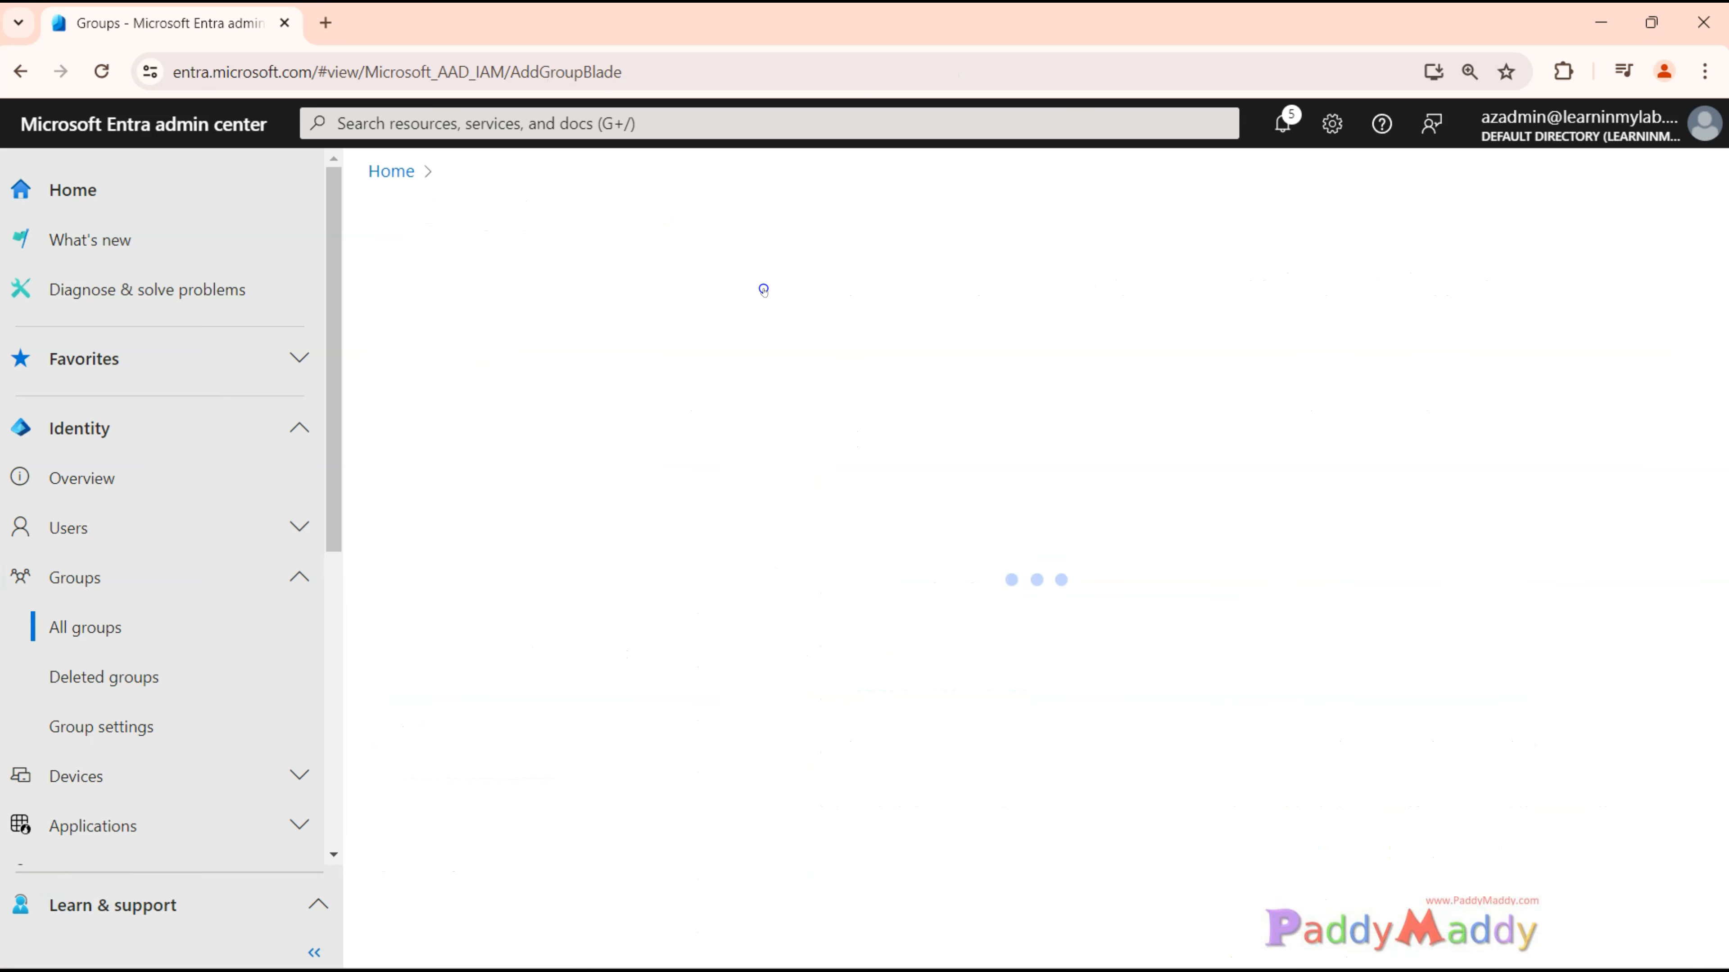
pyautogui.click(496, 390)
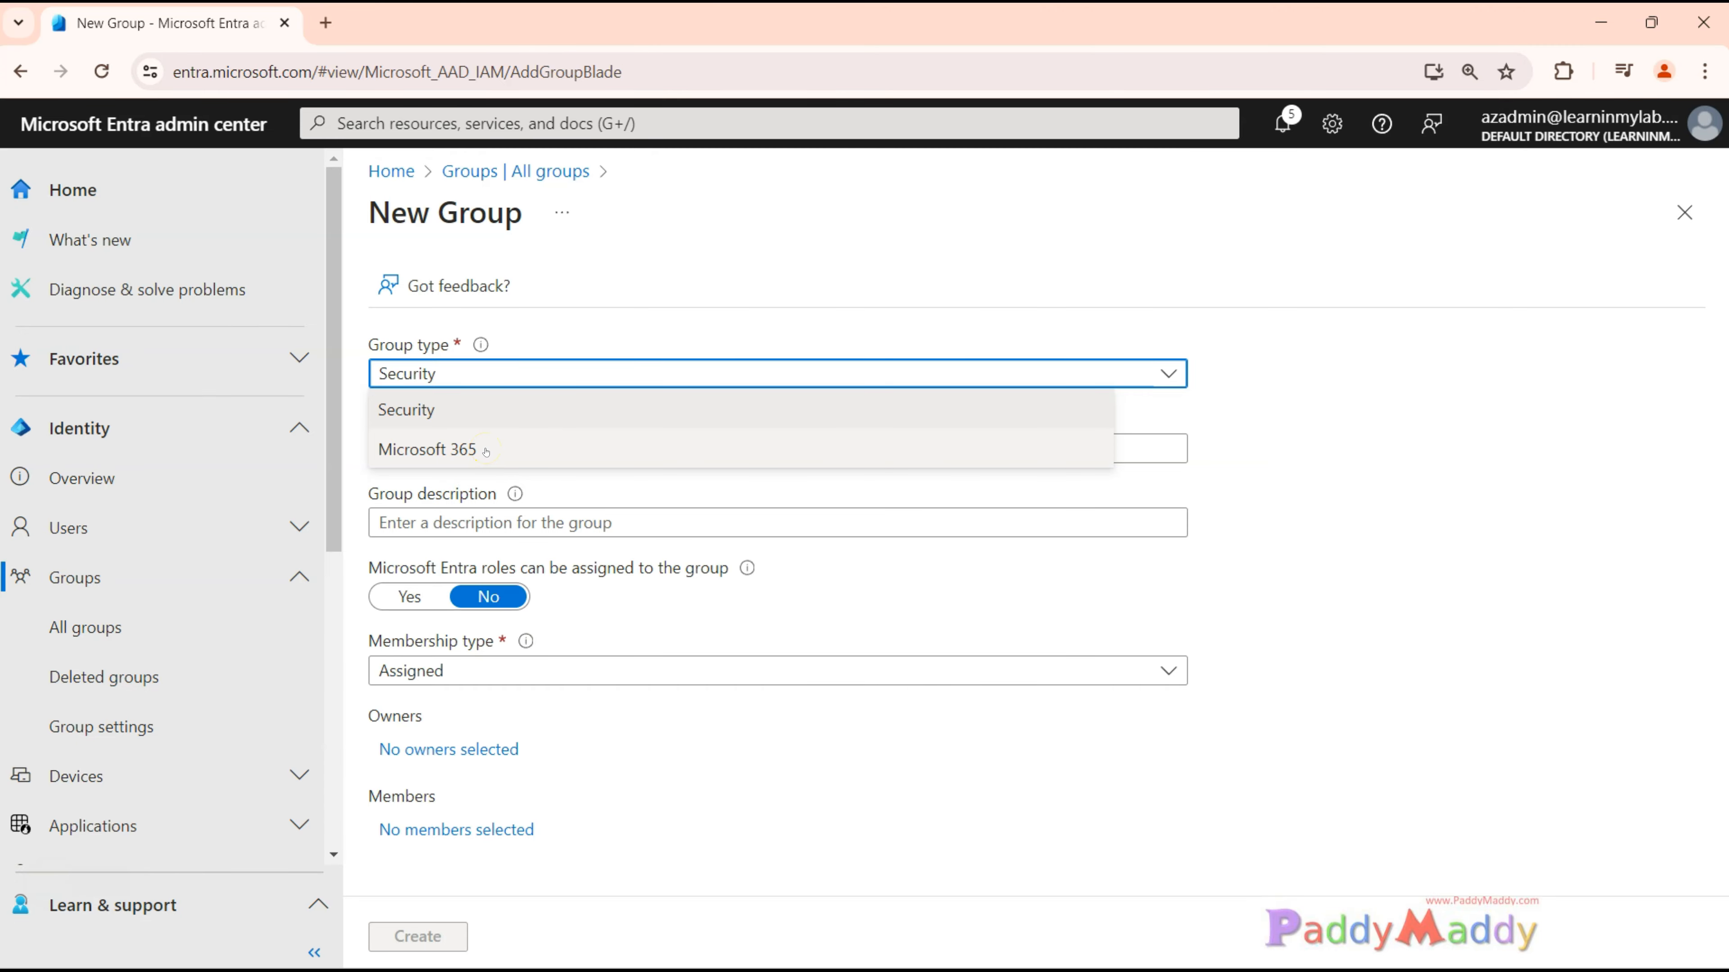
pyautogui.click(476, 672)
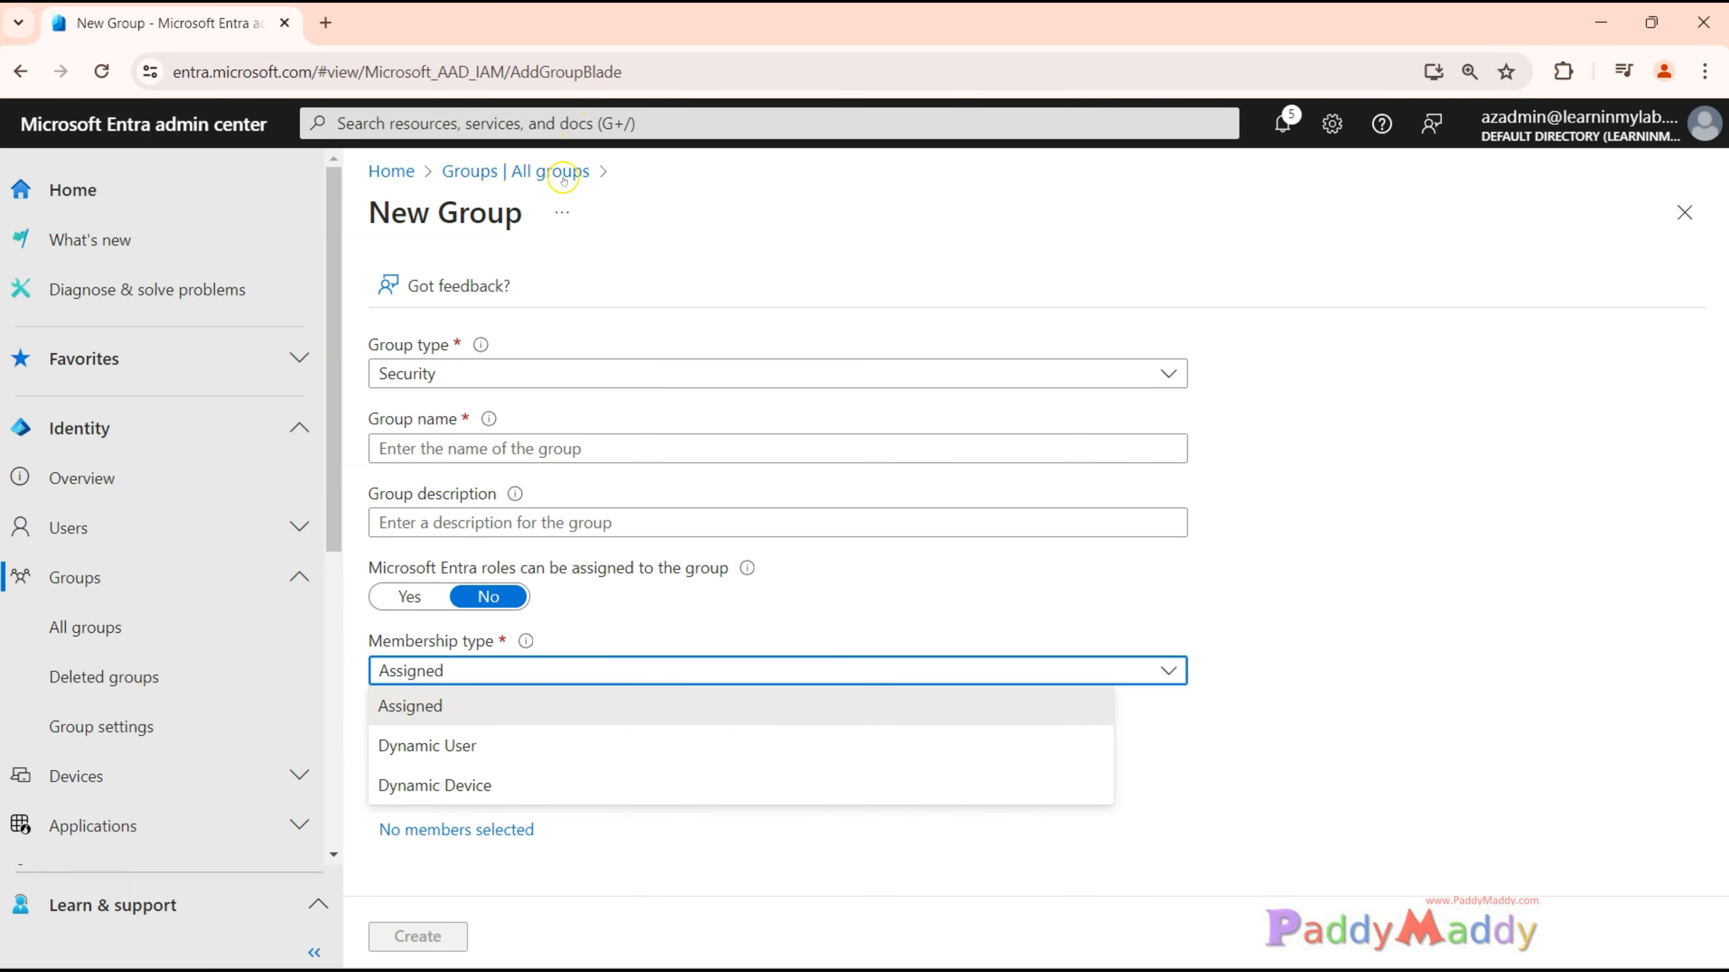
pyautogui.click(538, 176)
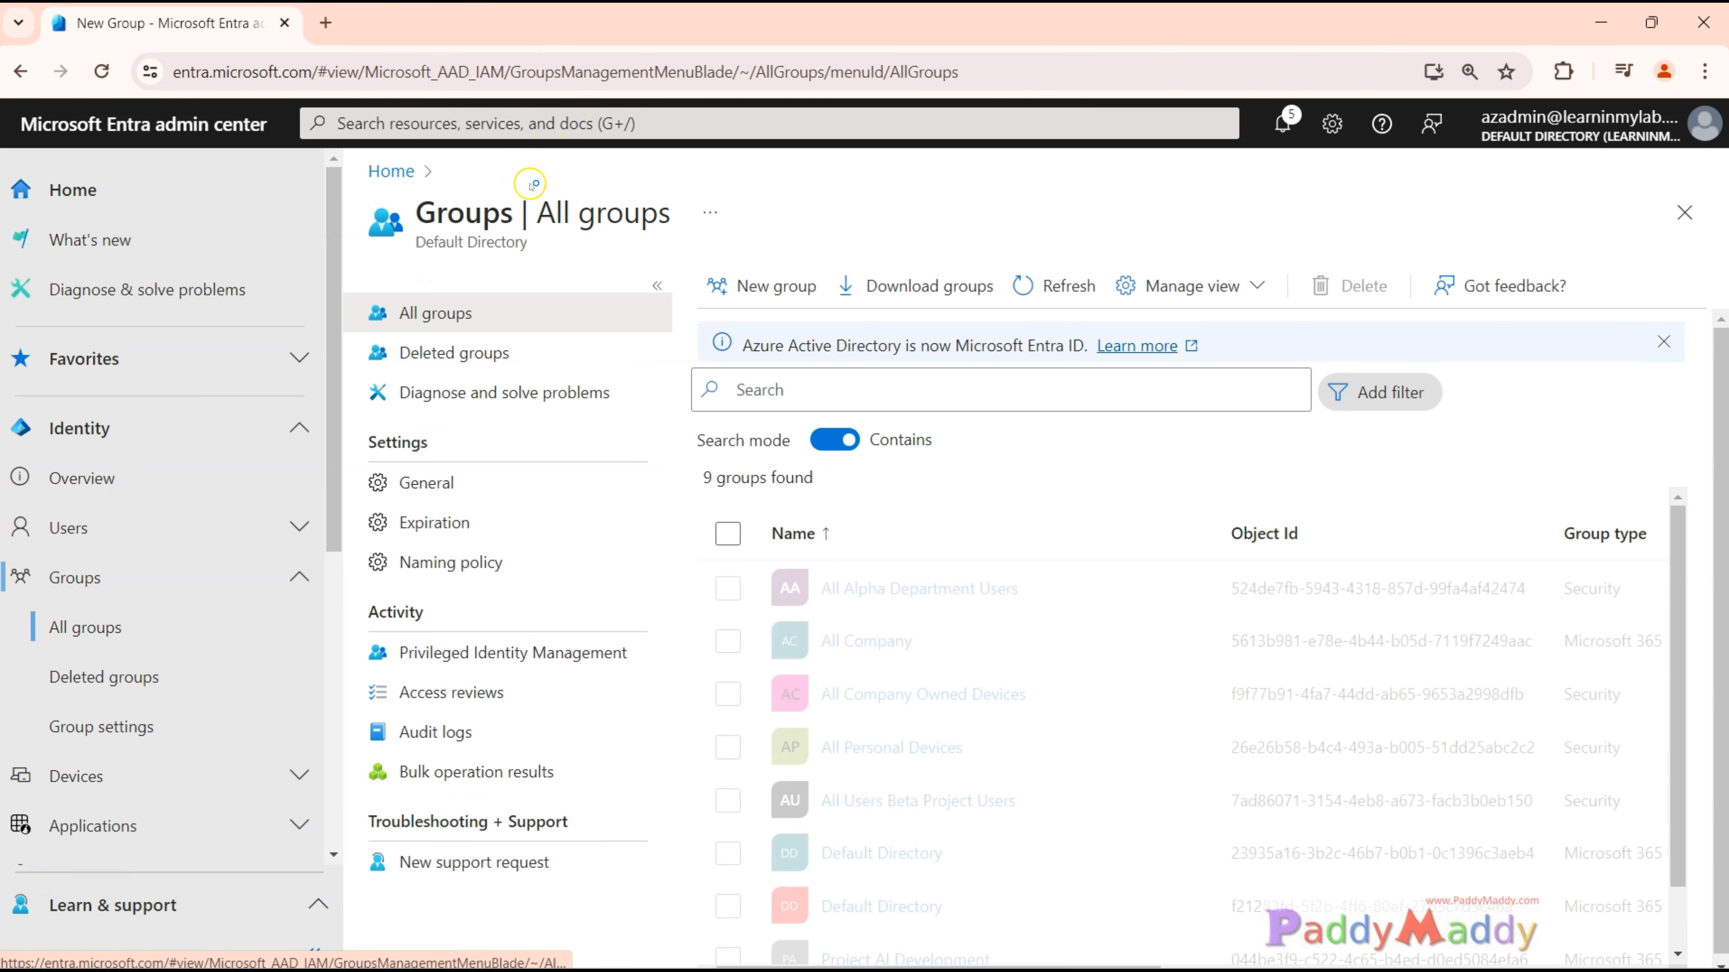
# Open the general group settings and examine the Self Service Group Management options.
pyautogui.moveTo(369, 441); pyautogui.dragTo(448, 448)
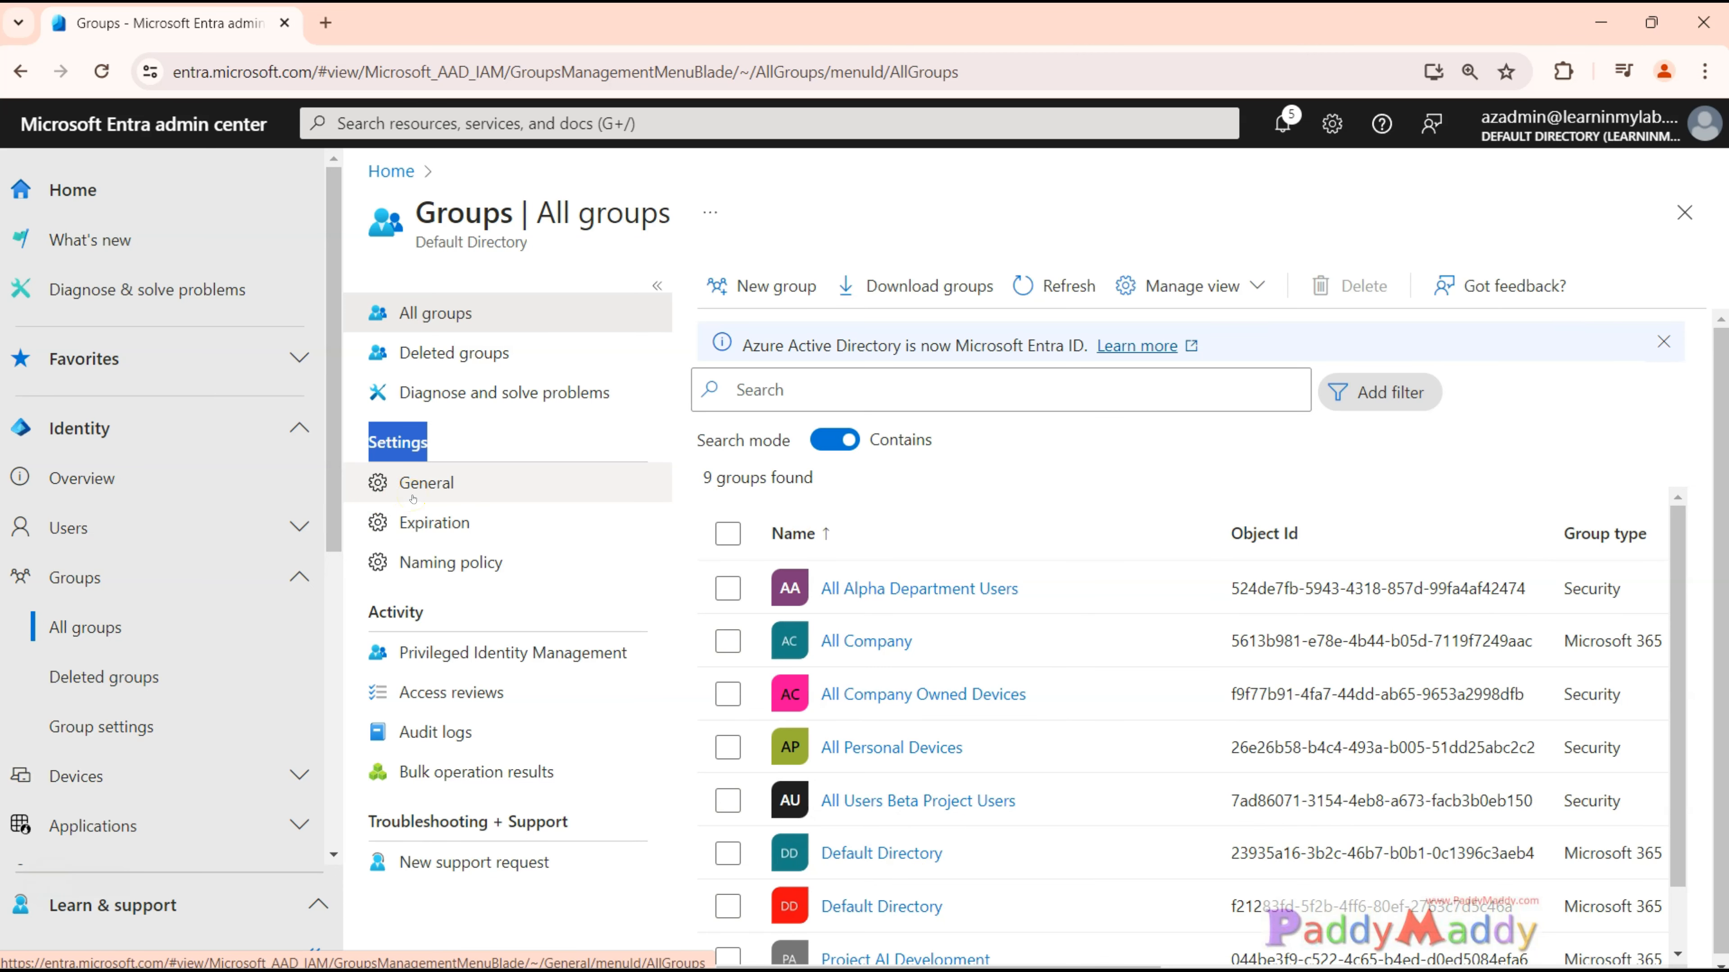
pyautogui.click(450, 491)
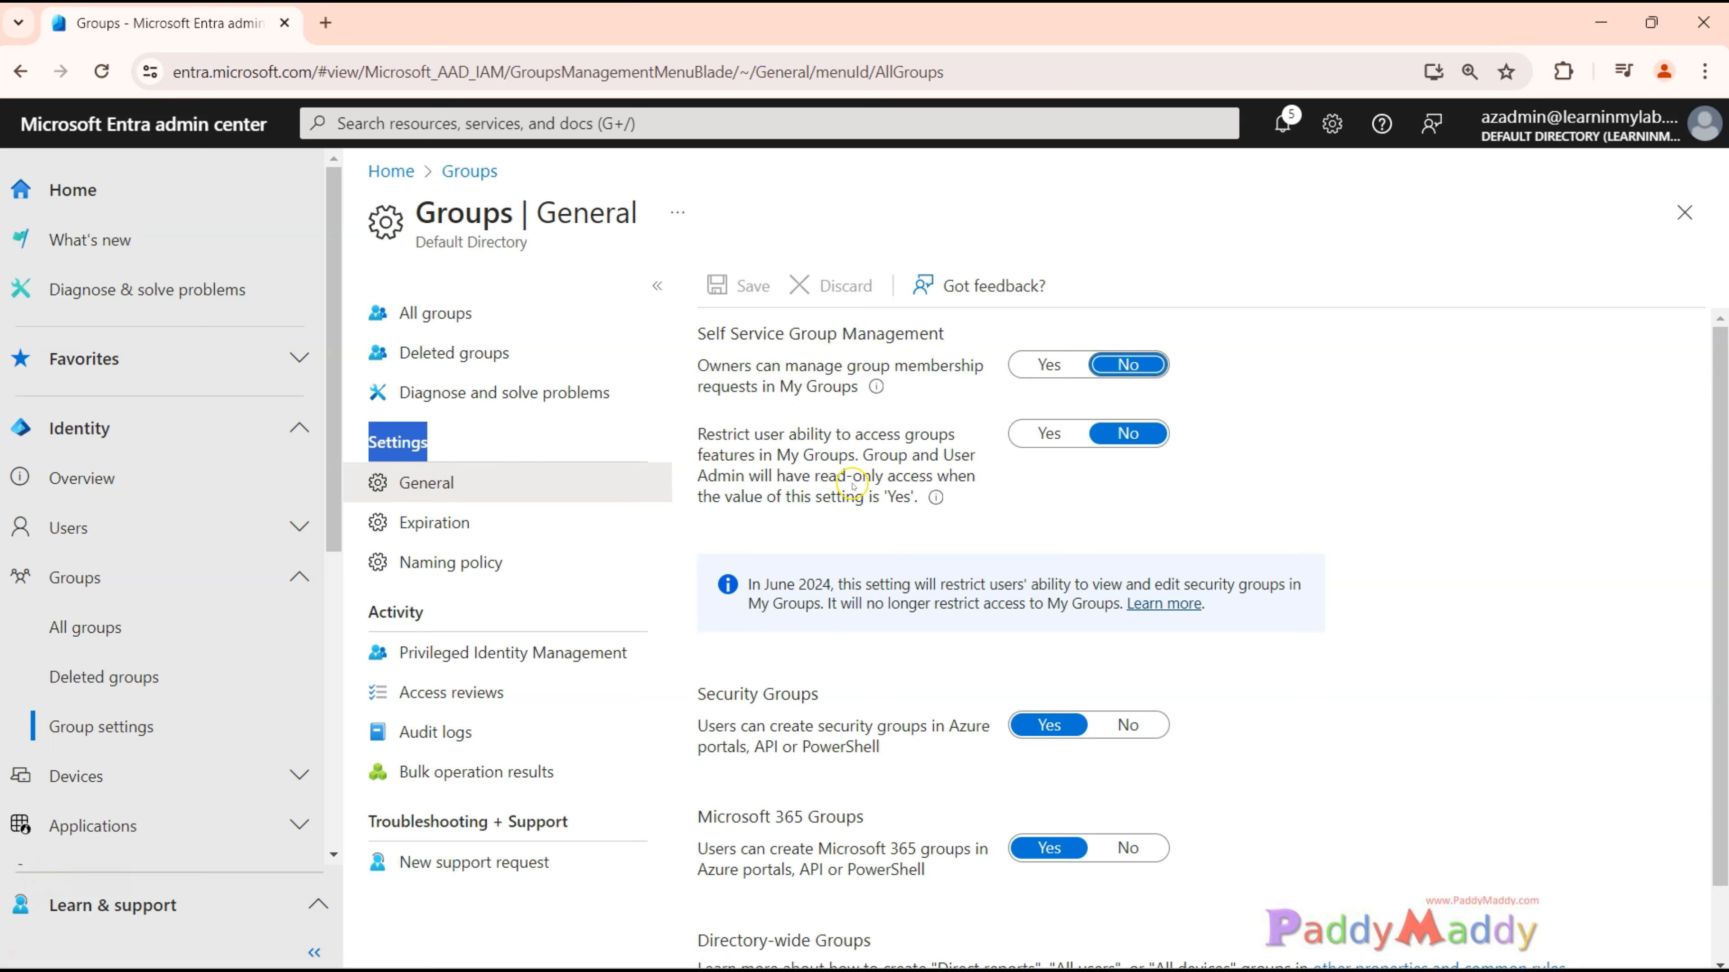
pyautogui.moveTo(746, 340); pyautogui.dragTo(960, 338)
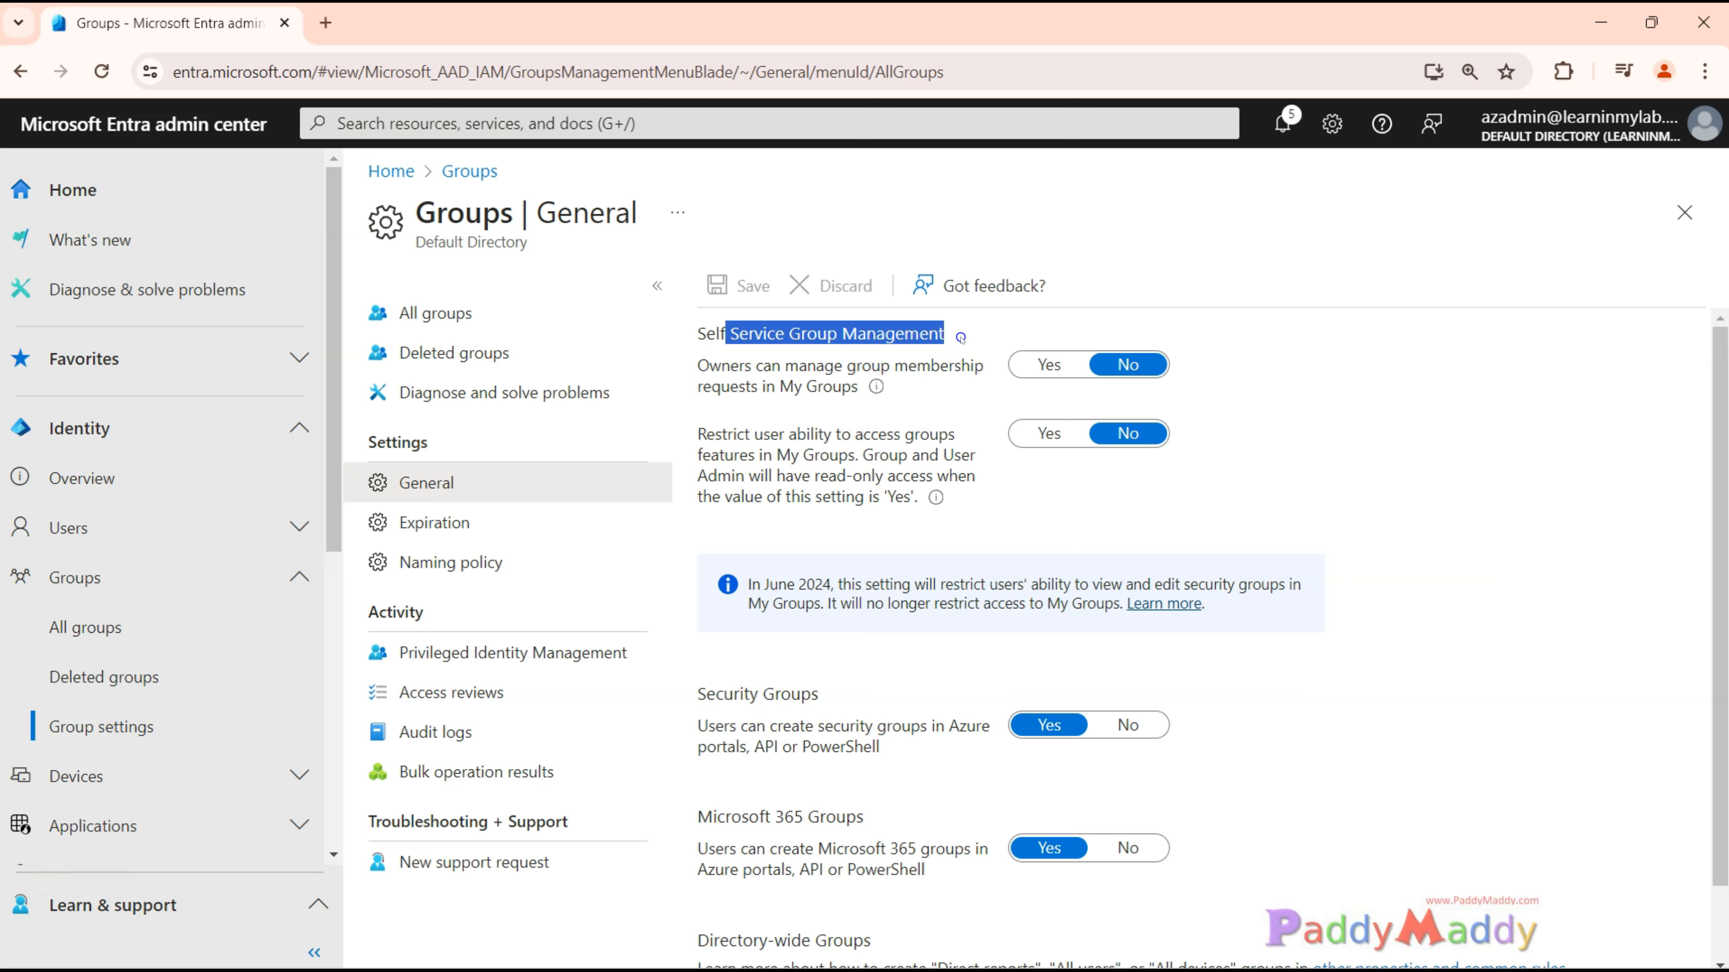
pyautogui.click(796, 404)
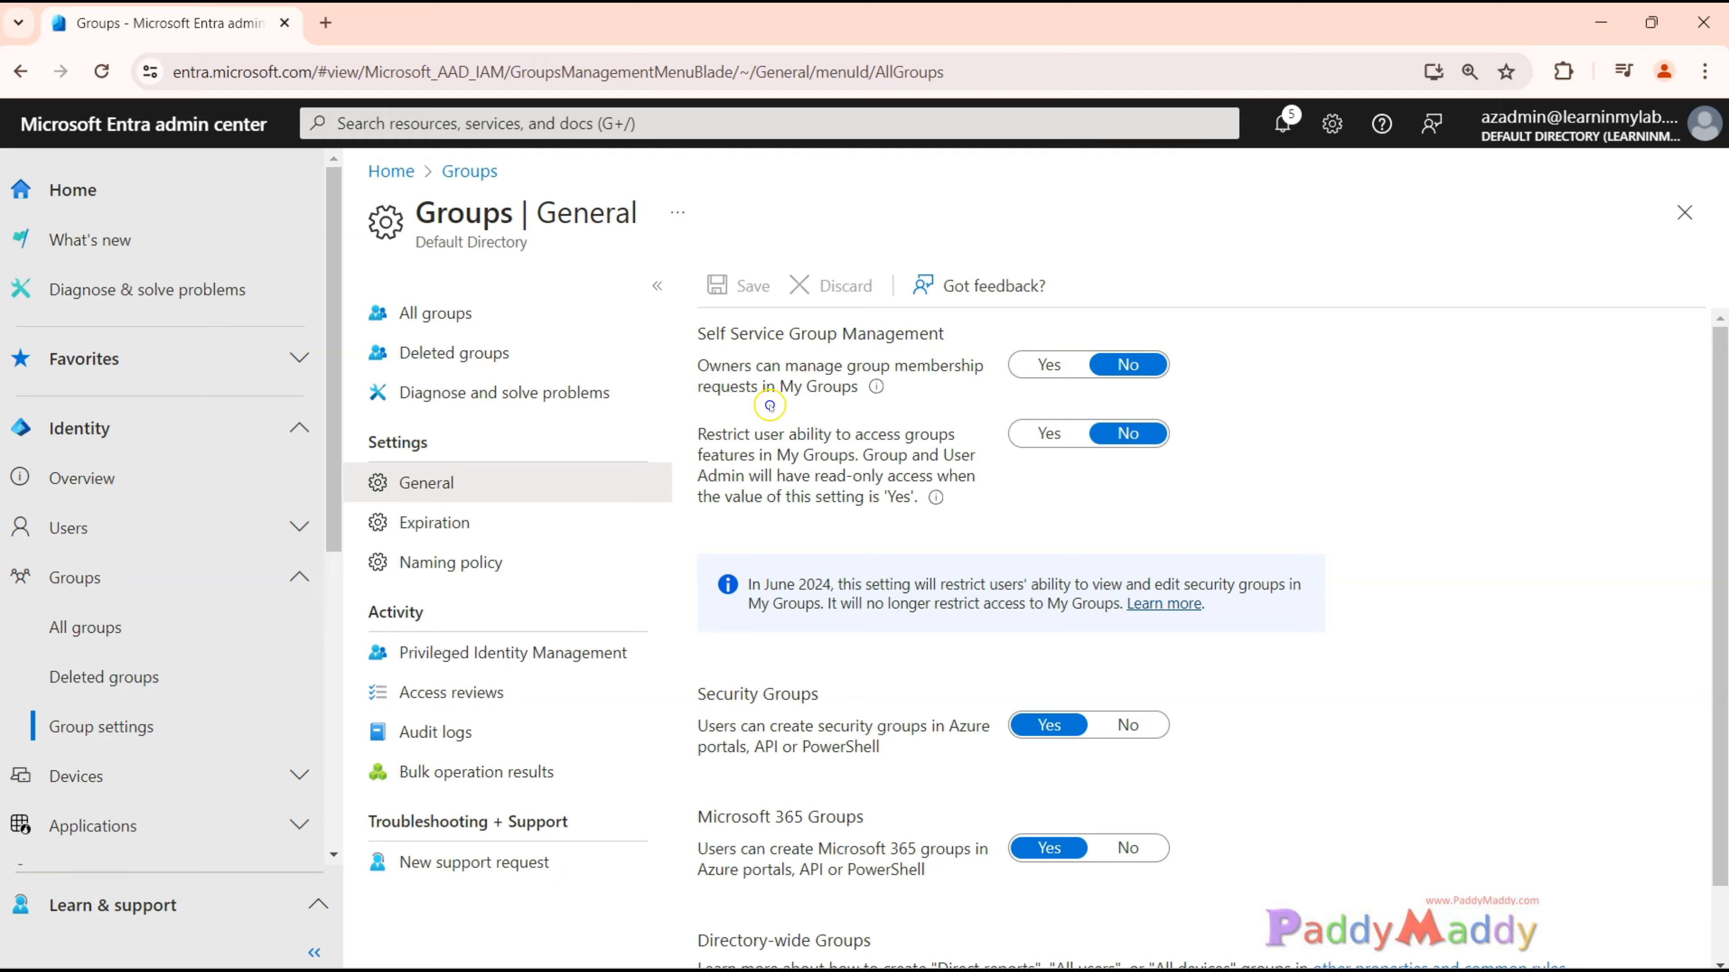
pyautogui.moveTo(789, 387); pyautogui.dragTo(854, 392)
pyautogui.moveTo(739, 367); pyautogui.dragTo(857, 366)
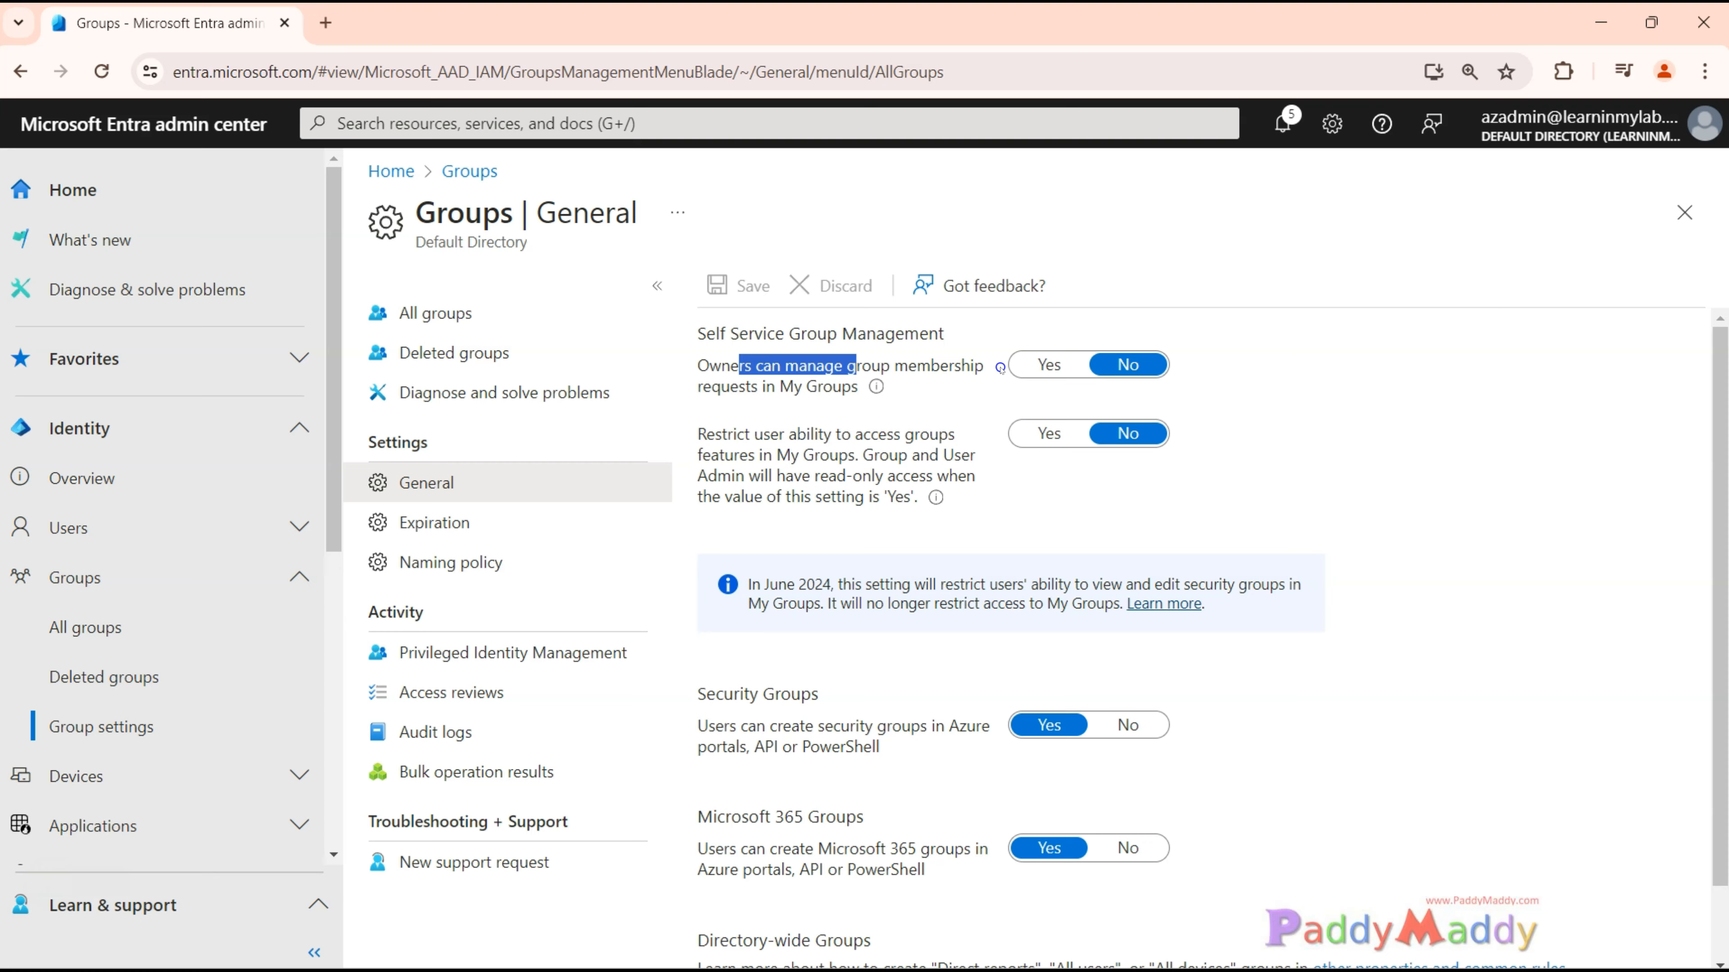
pyautogui.moveTo(747, 585); pyautogui.dragTo(999, 584)
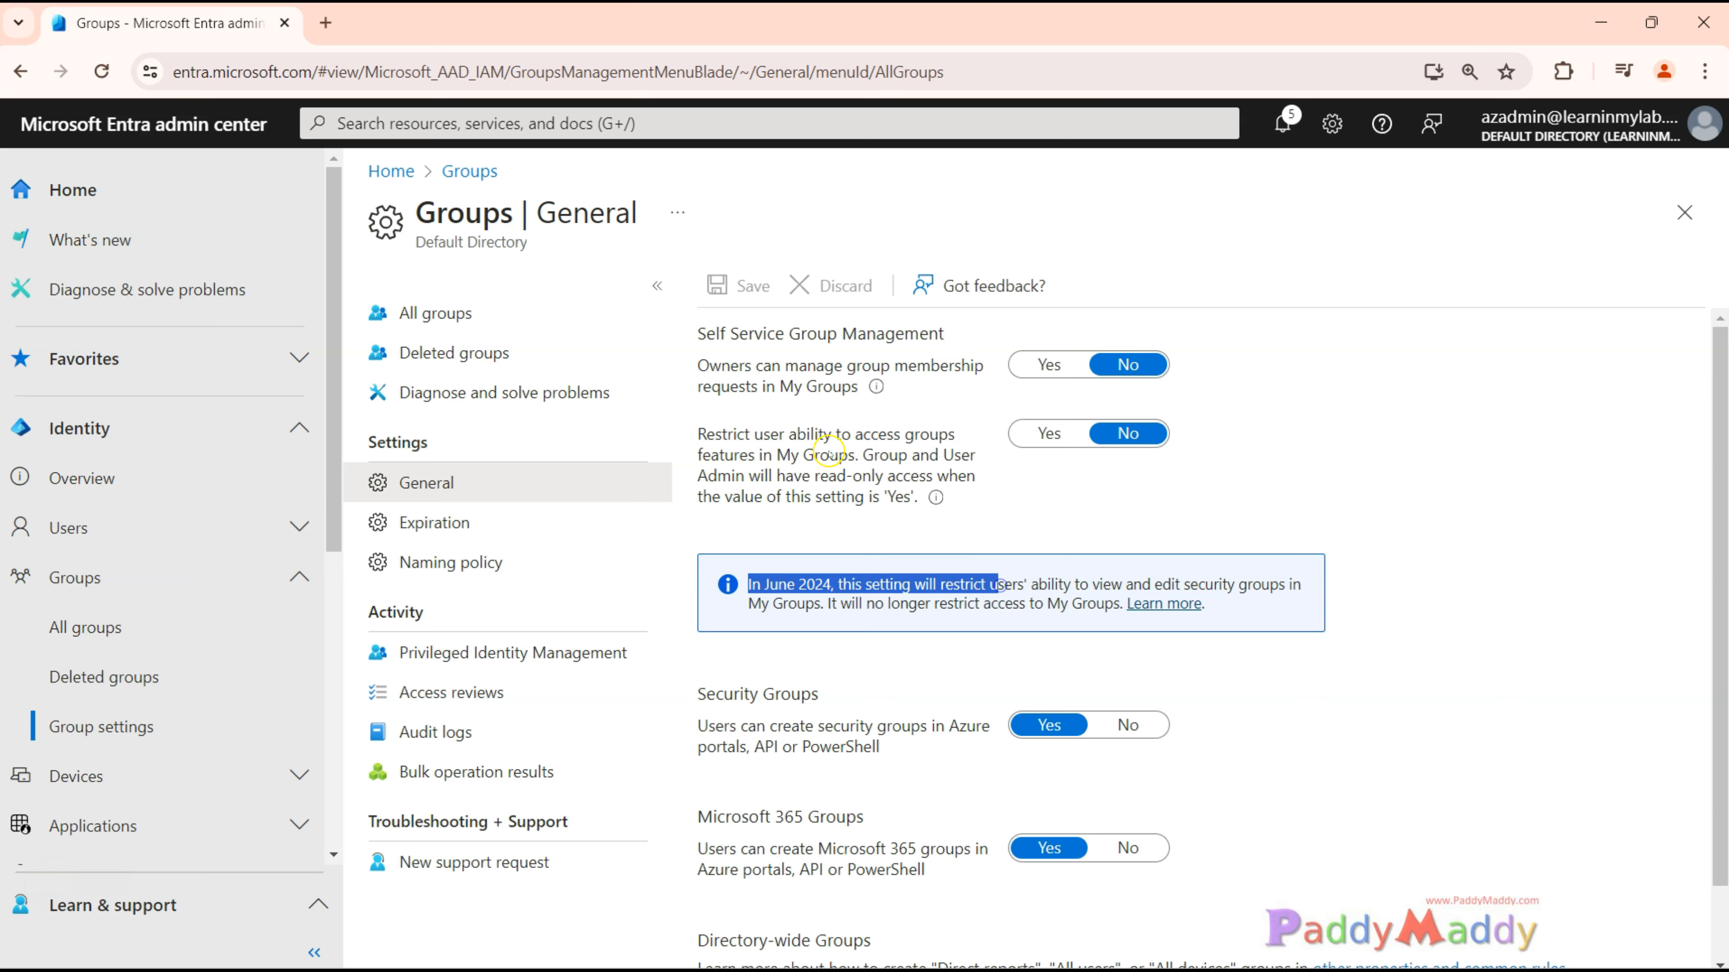
pyautogui.moveTo(757, 386); pyautogui.dragTo(856, 494)
pyautogui.click(739, 359)
pyautogui.moveTo(709, 366); pyautogui.dragTo(797, 373)
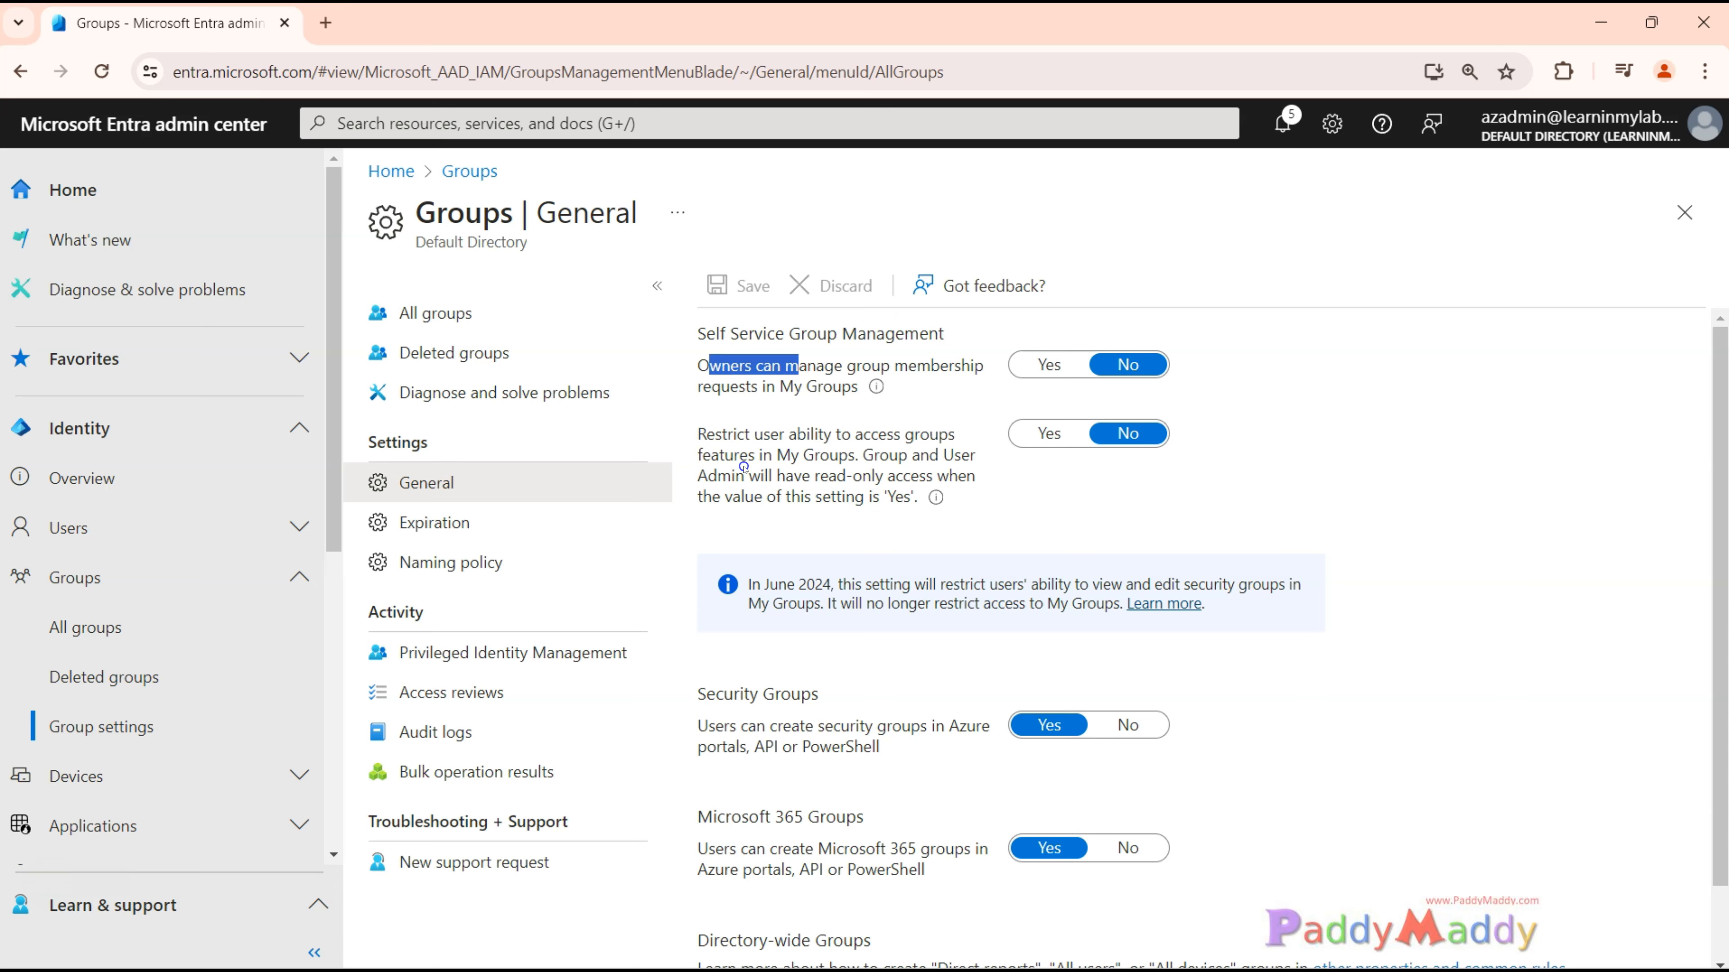
pyautogui.click(752, 345)
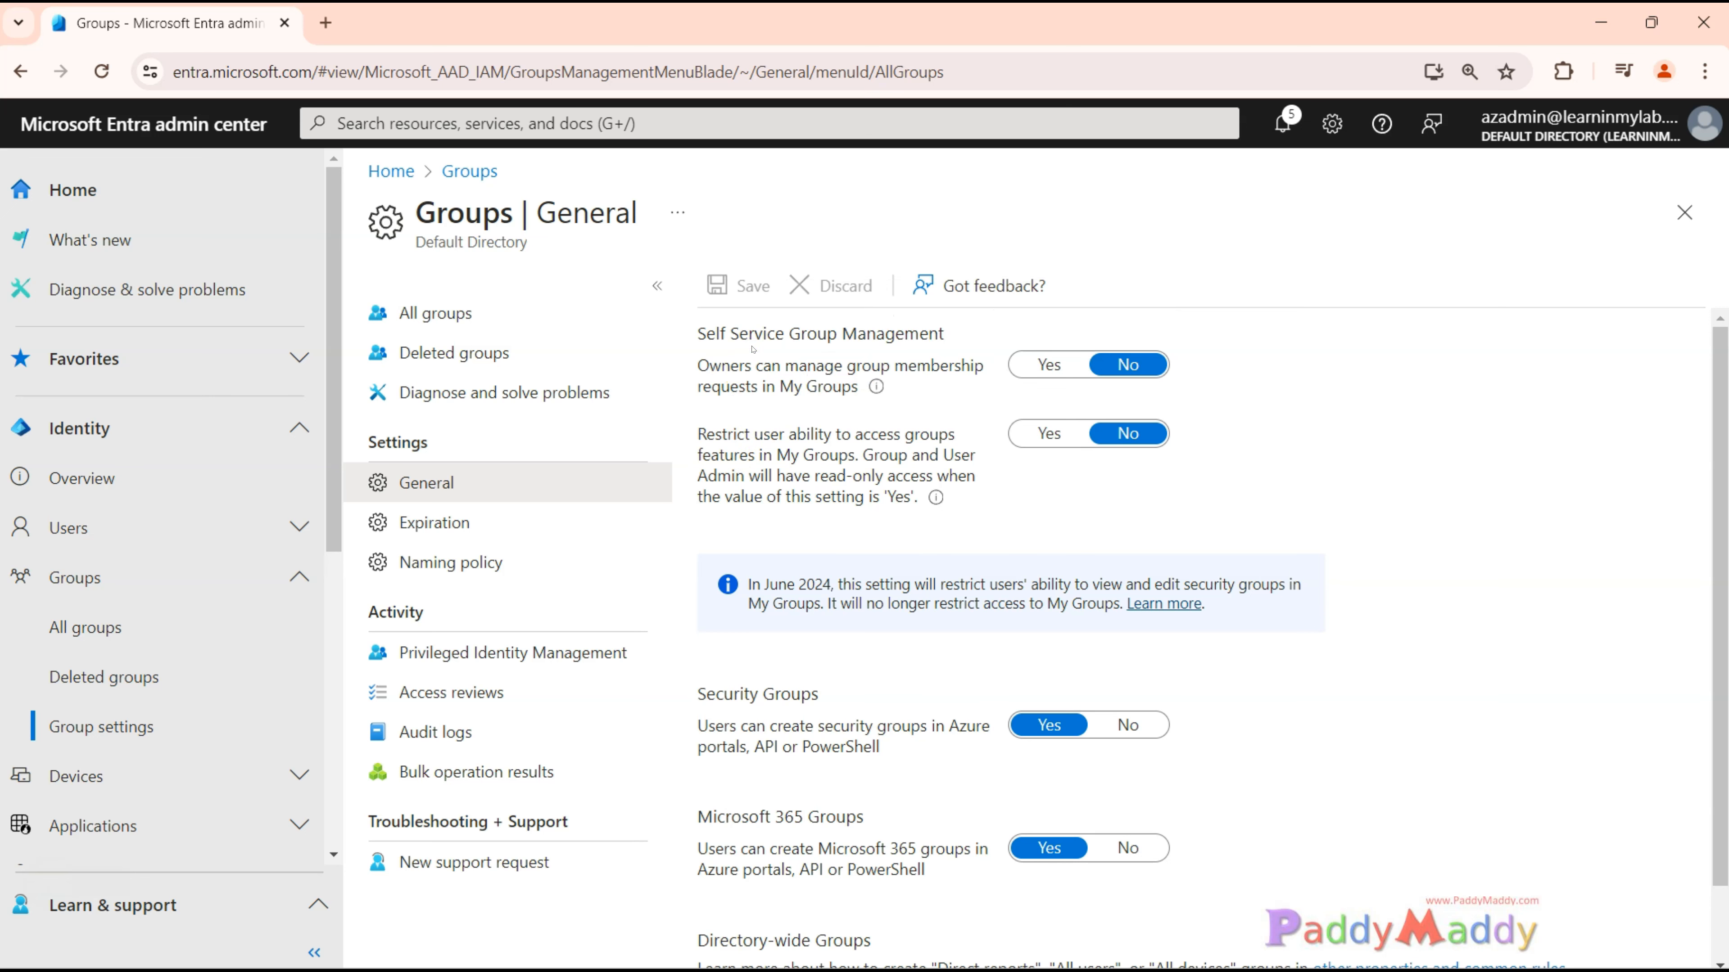
# Set the option letting users create security groups in Azure portals, API or PowerShell to No.
pyautogui.scroll(-1, 825, 530)
pyautogui.moveTo(697, 608); pyautogui.dragTo(822, 611)
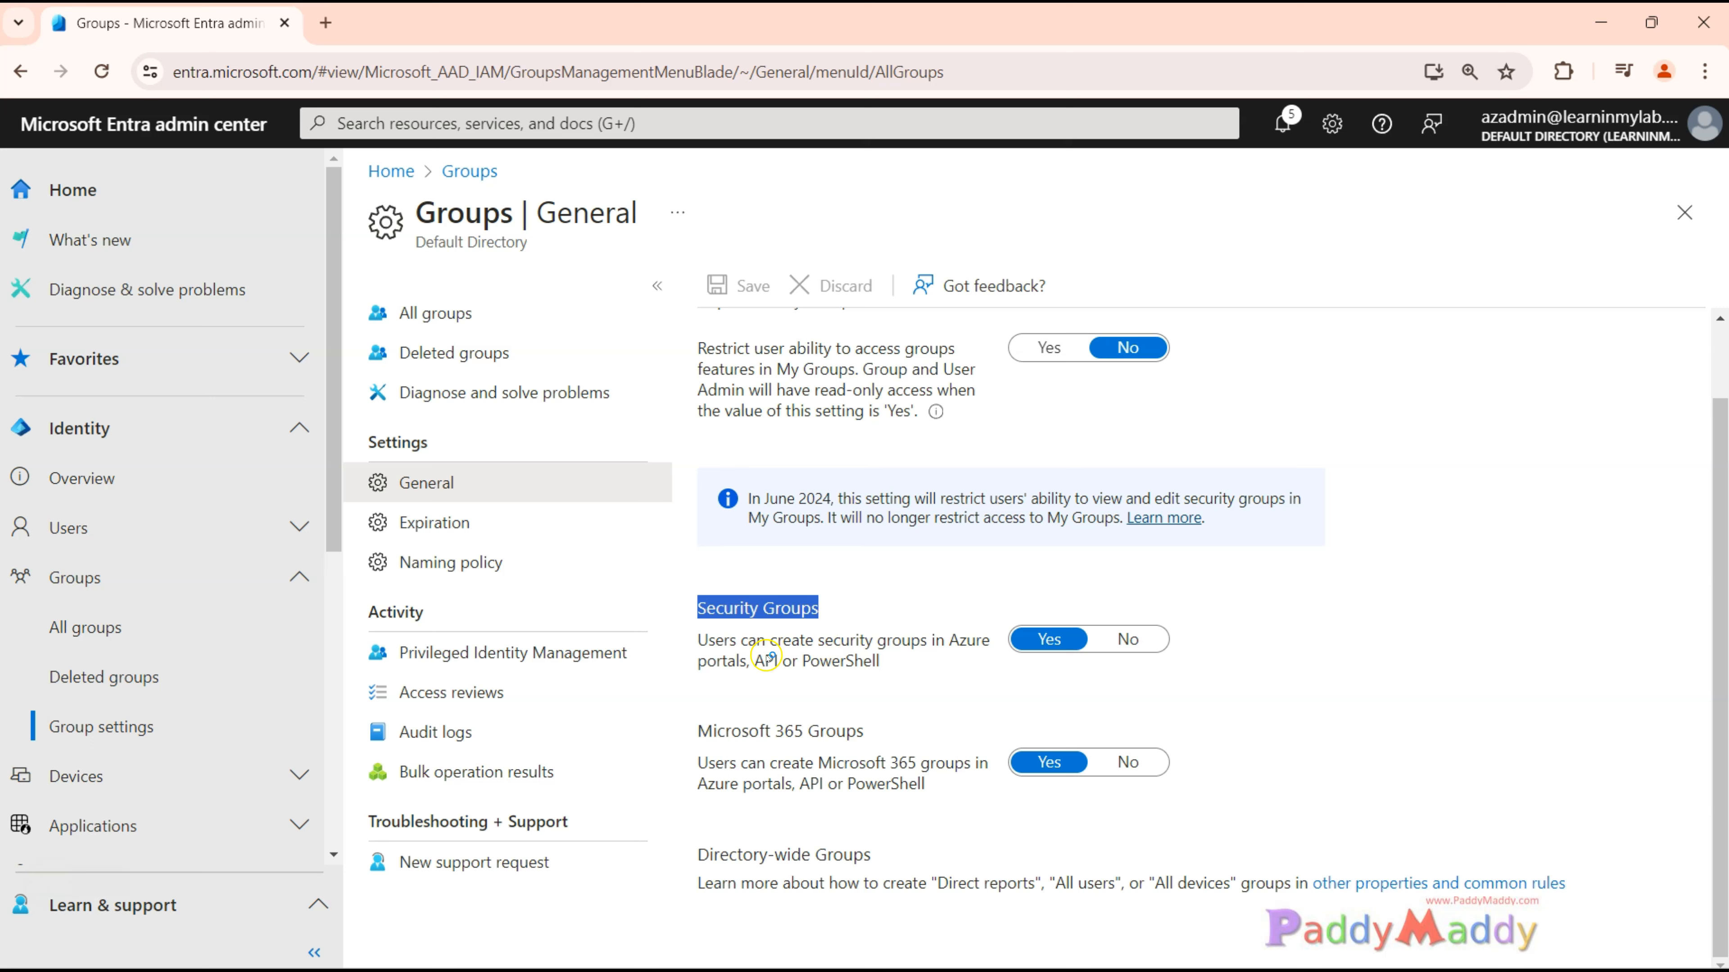
pyautogui.moveTo(747, 640)
pyautogui.mouseDown()
pyautogui.moveTo(965, 643)
pyautogui.moveTo(742, 662)
pyautogui.mouseUp()
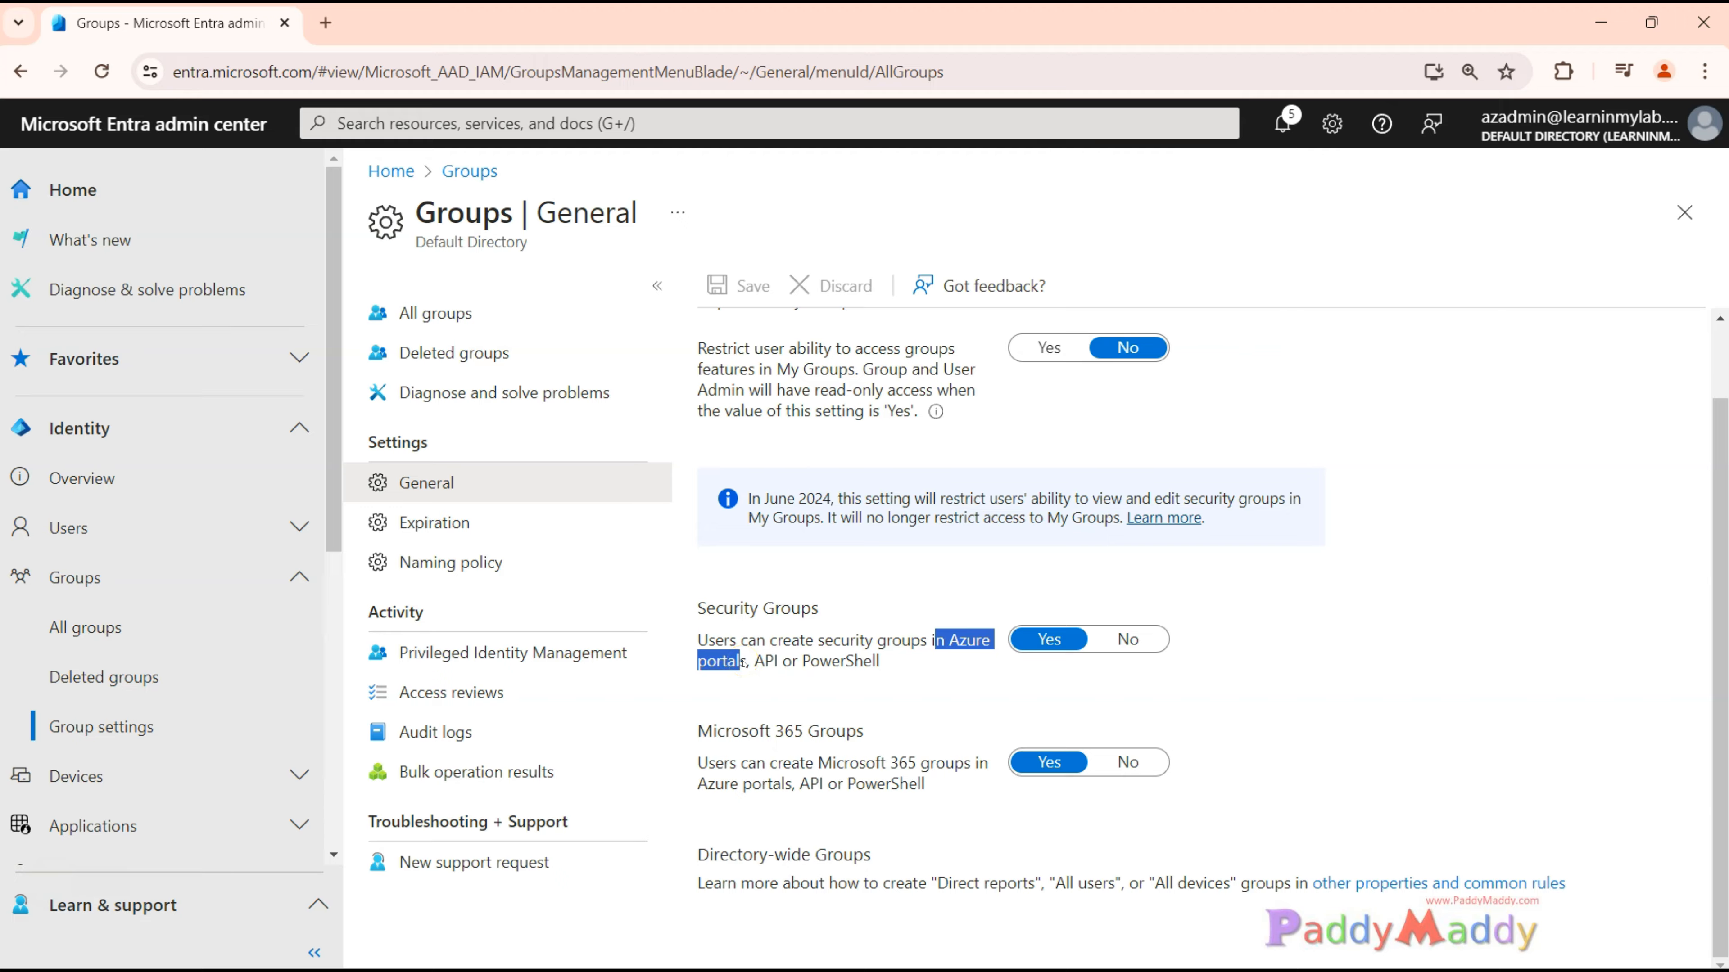
pyautogui.moveTo(810, 662); pyautogui.dragTo(876, 664)
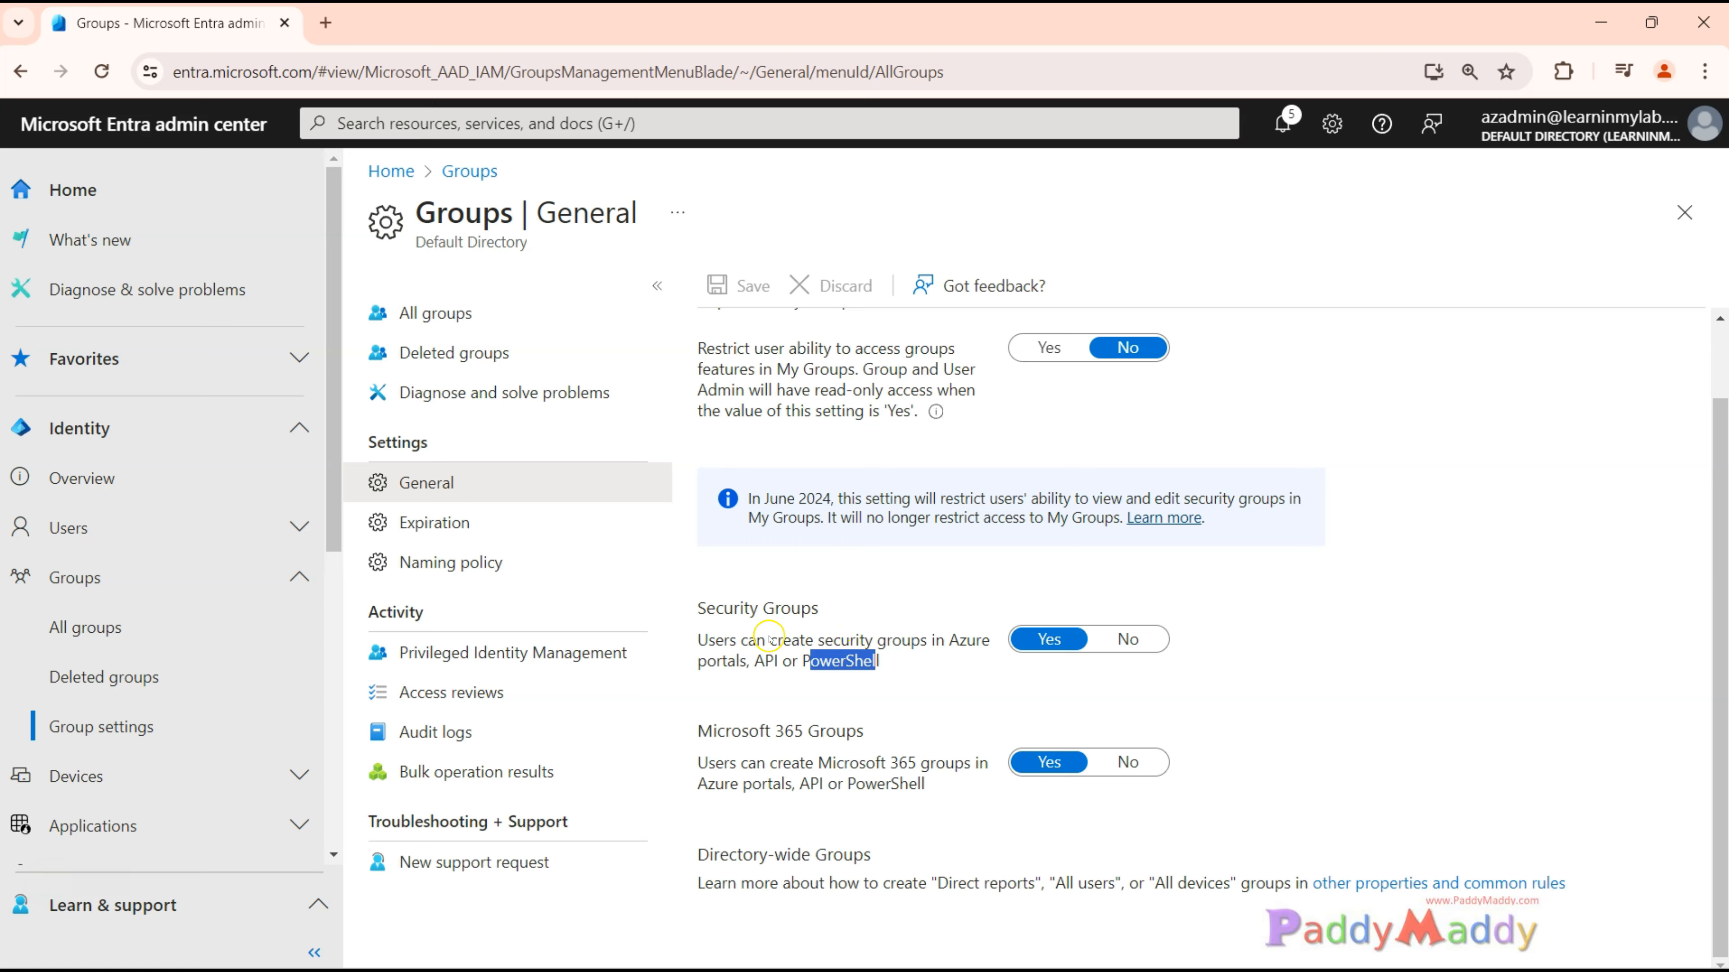
pyautogui.moveTo(757, 641); pyautogui.dragTo(834, 640)
pyautogui.click(1139, 637)
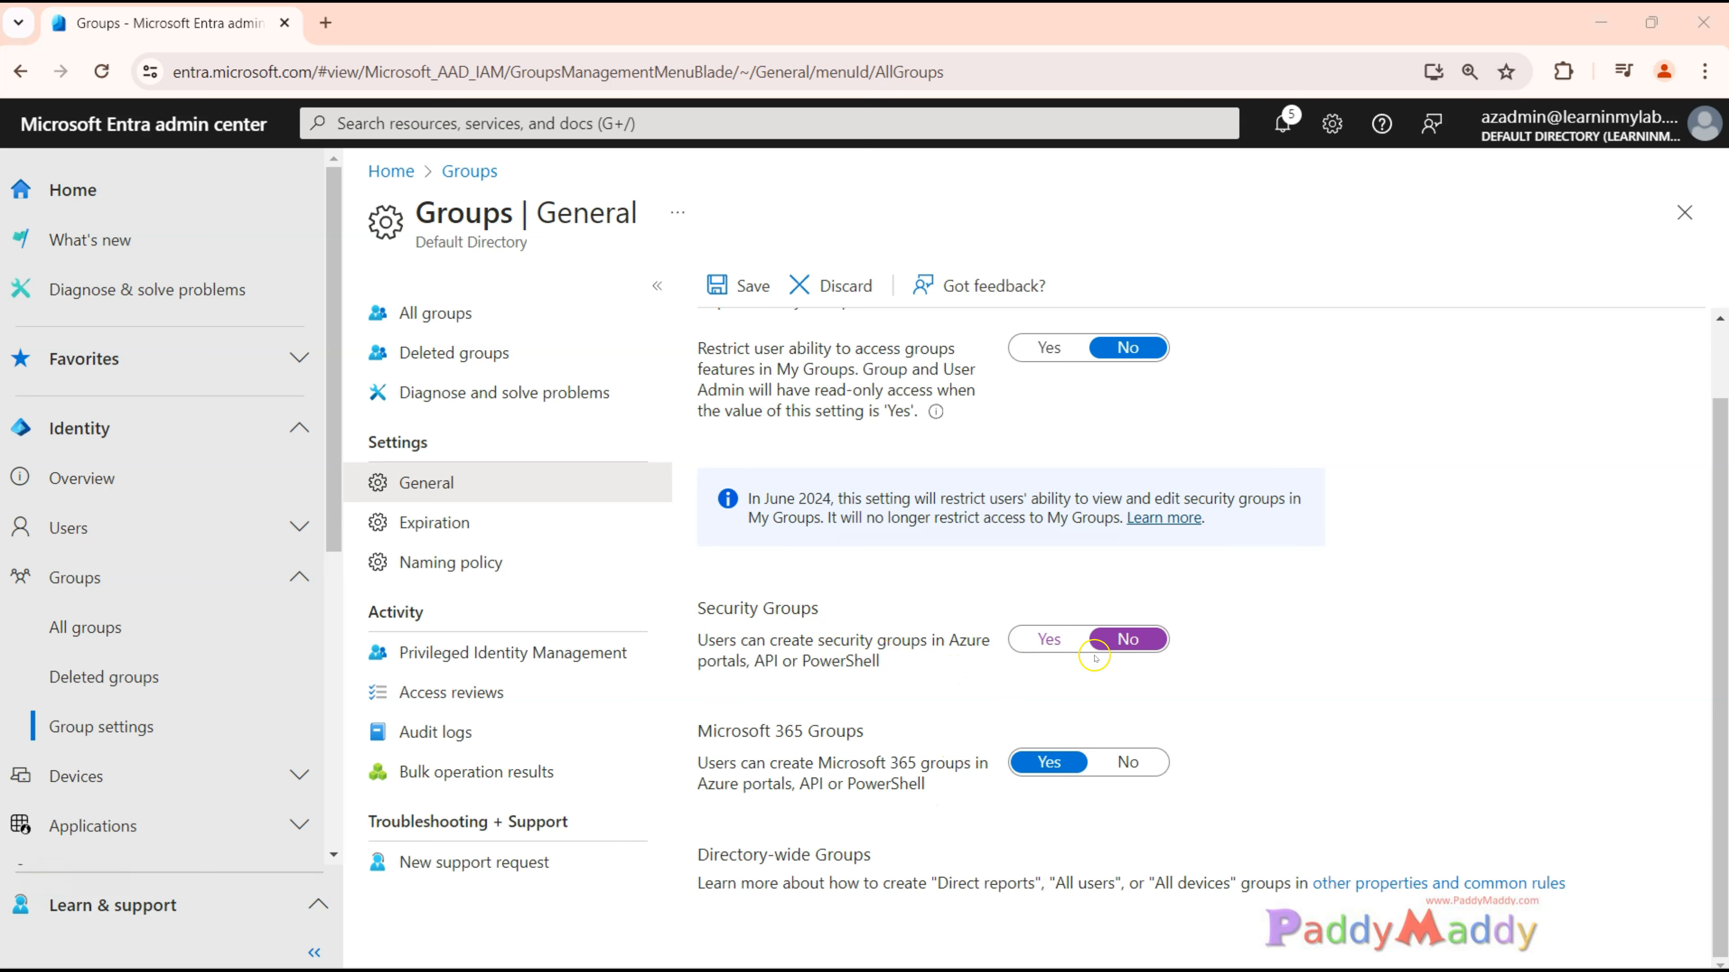
# Examine the Microsoft 365 Groups setting for user creation in Azure portals, API or PowerShell, comparing it with Security Groups.
pyautogui.moveTo(705, 608); pyautogui.dragTo(836, 609)
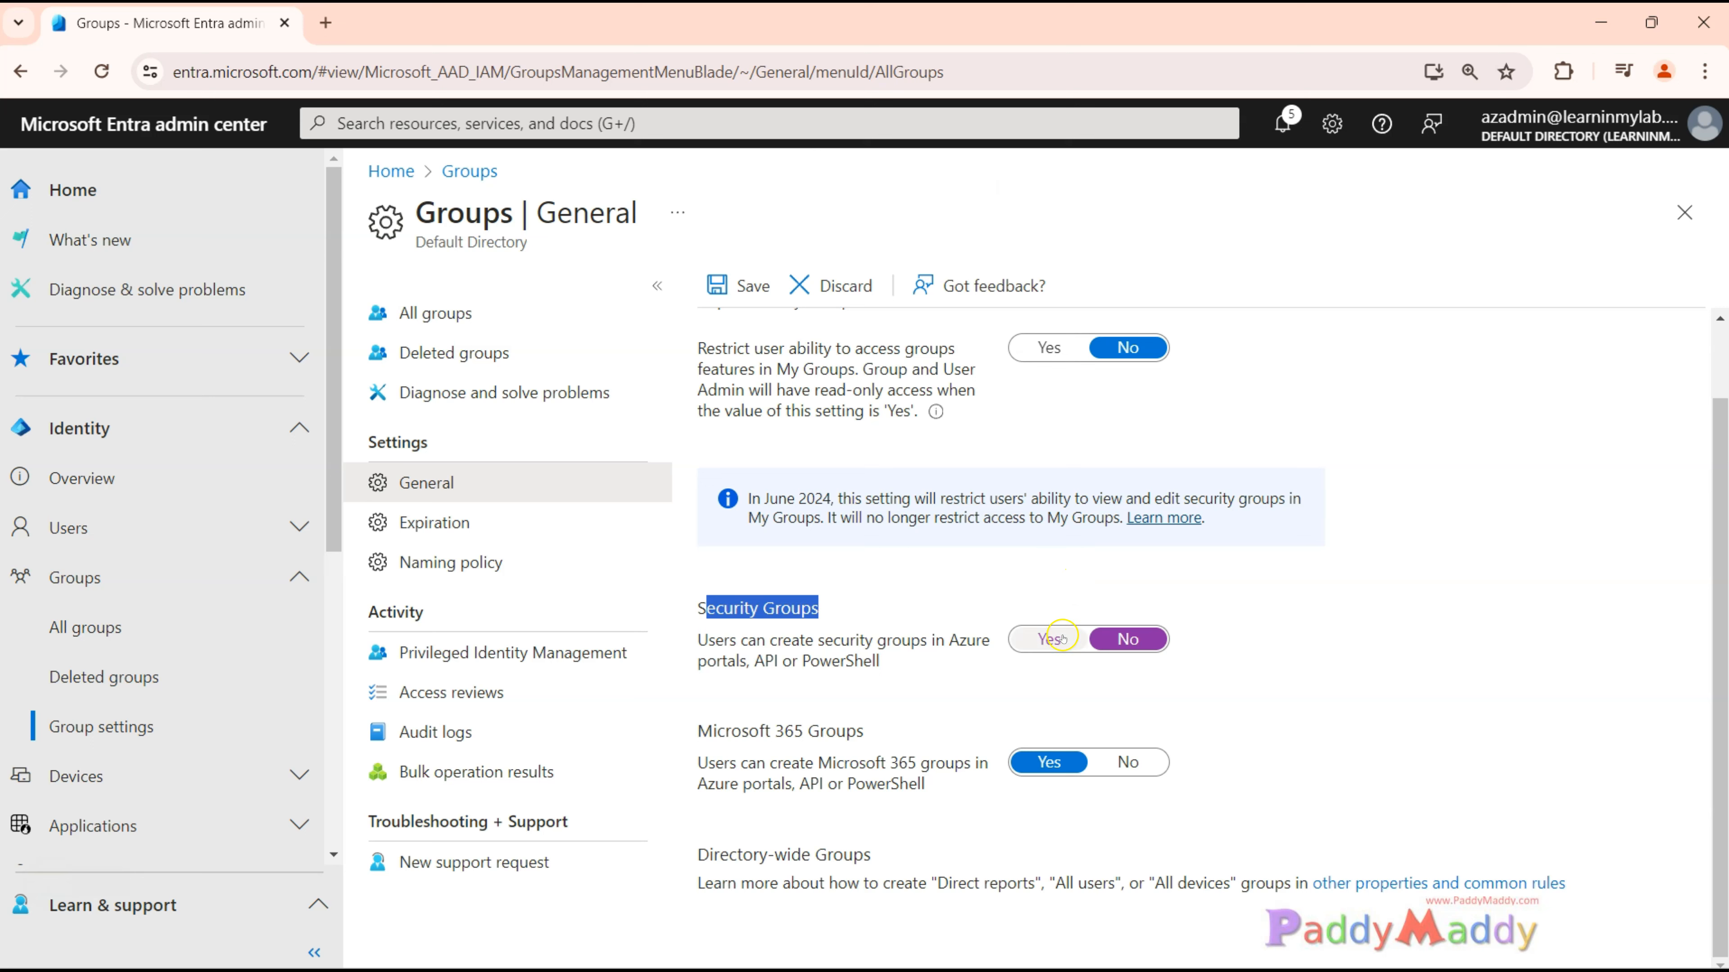
pyautogui.moveTo(696, 731); pyautogui.dragTo(874, 735)
pyautogui.moveTo(706, 768); pyautogui.dragTo(926, 793)
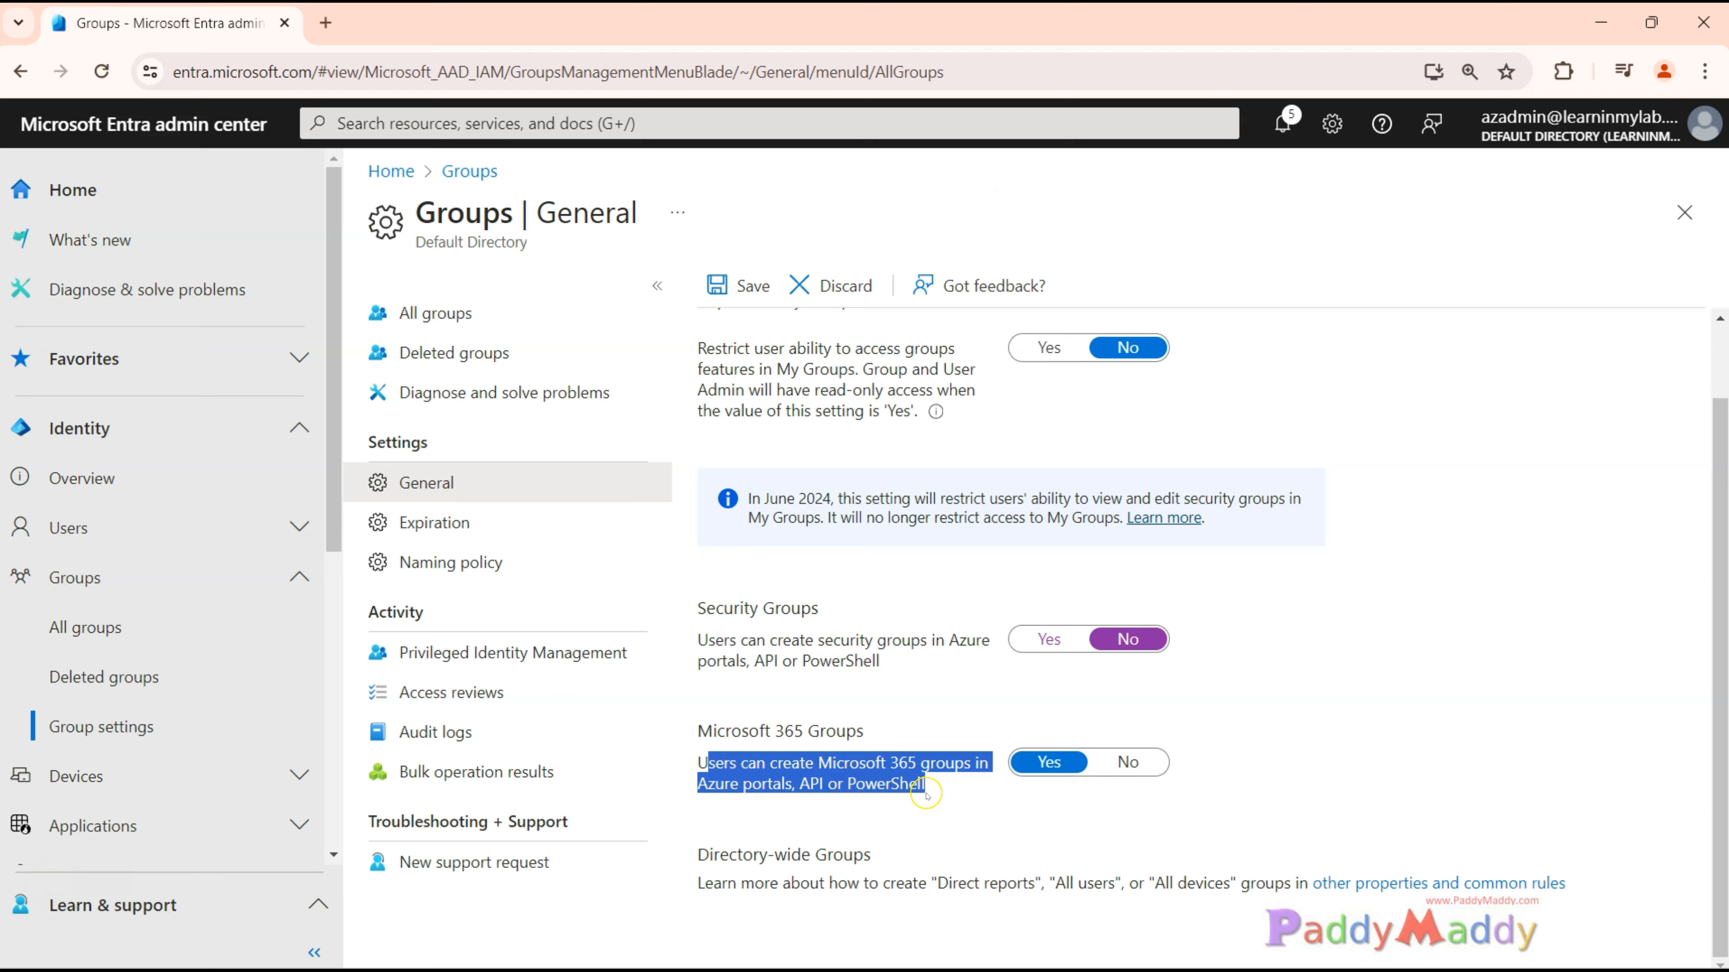
pyautogui.click(950, 810)
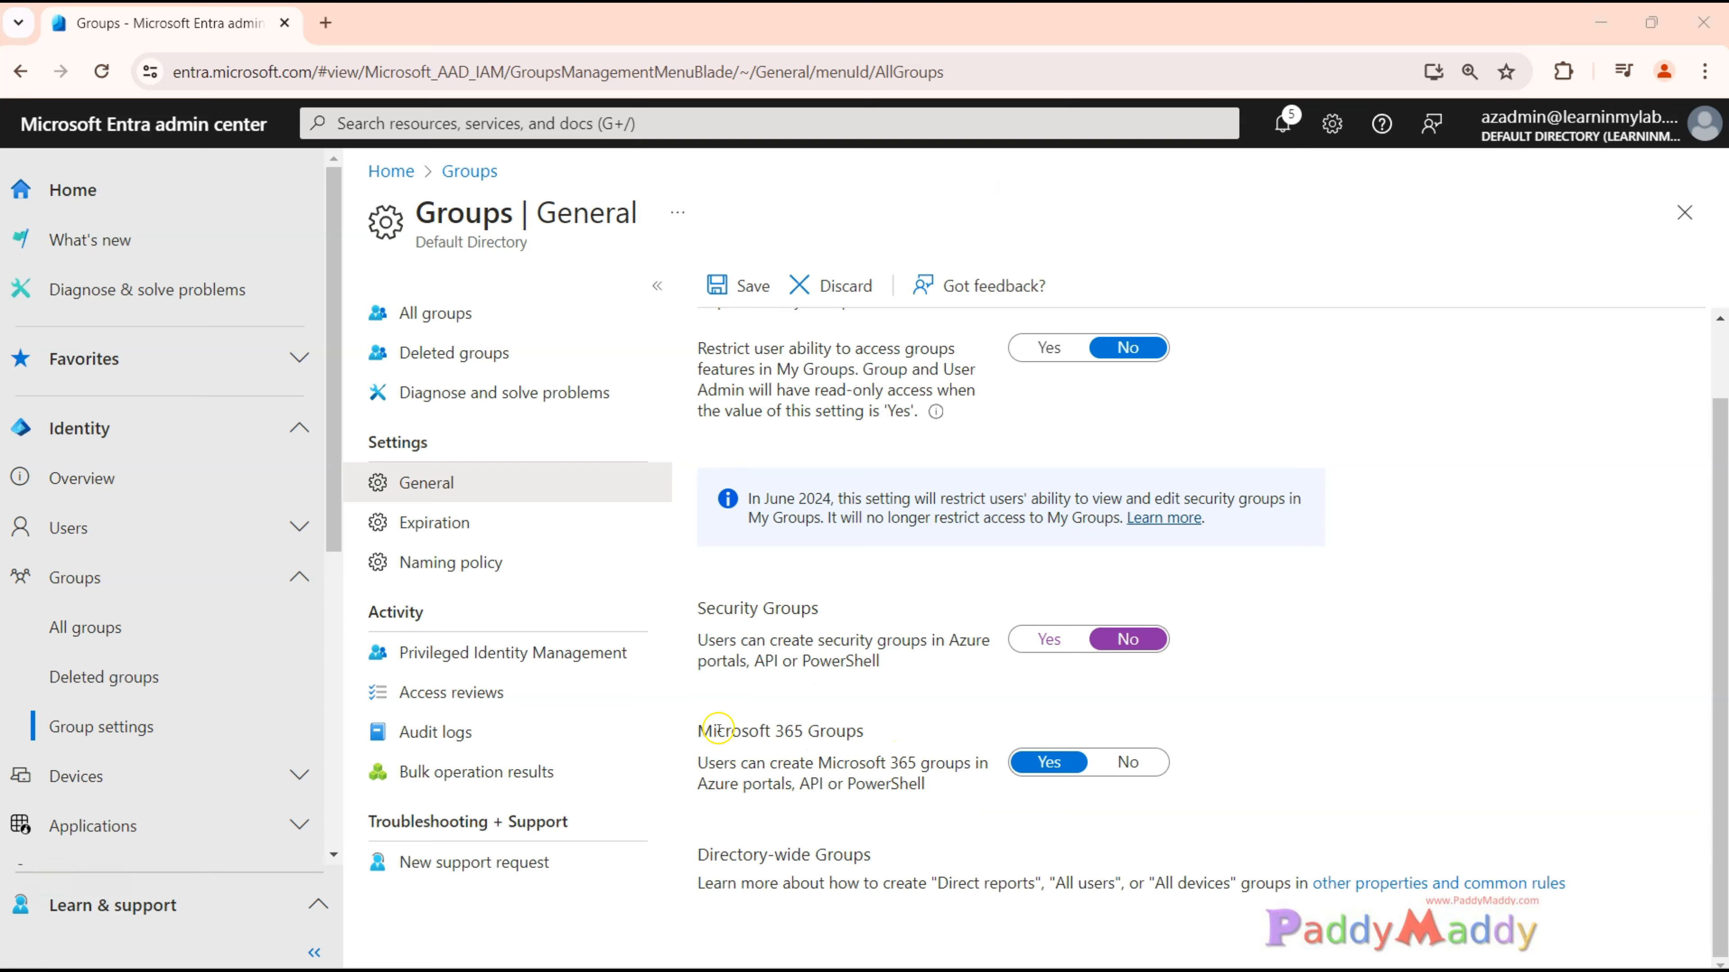
pyautogui.moveTo(712, 730); pyautogui.dragTo(864, 730)
# Switch to the user's Outlook mailbox in the browser, check the signed-in account and open the new Groups page.
pyautogui.moveTo(476, 970); pyautogui.dragTo(888, 4)
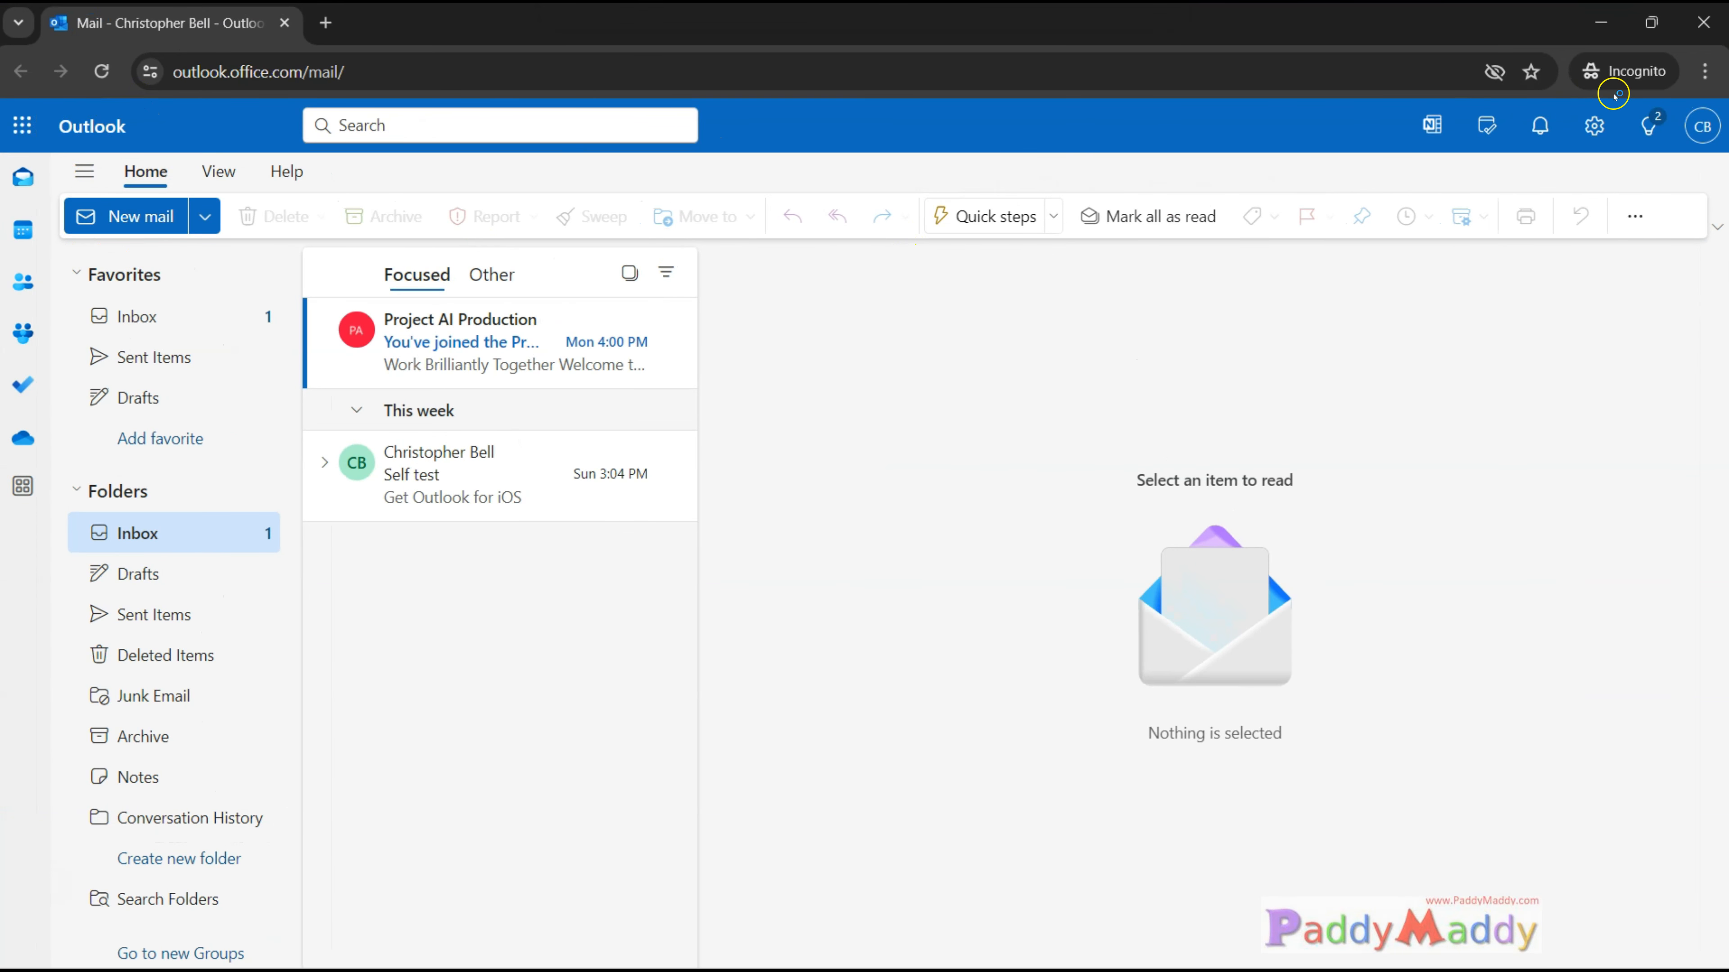
pyautogui.click(1702, 126)
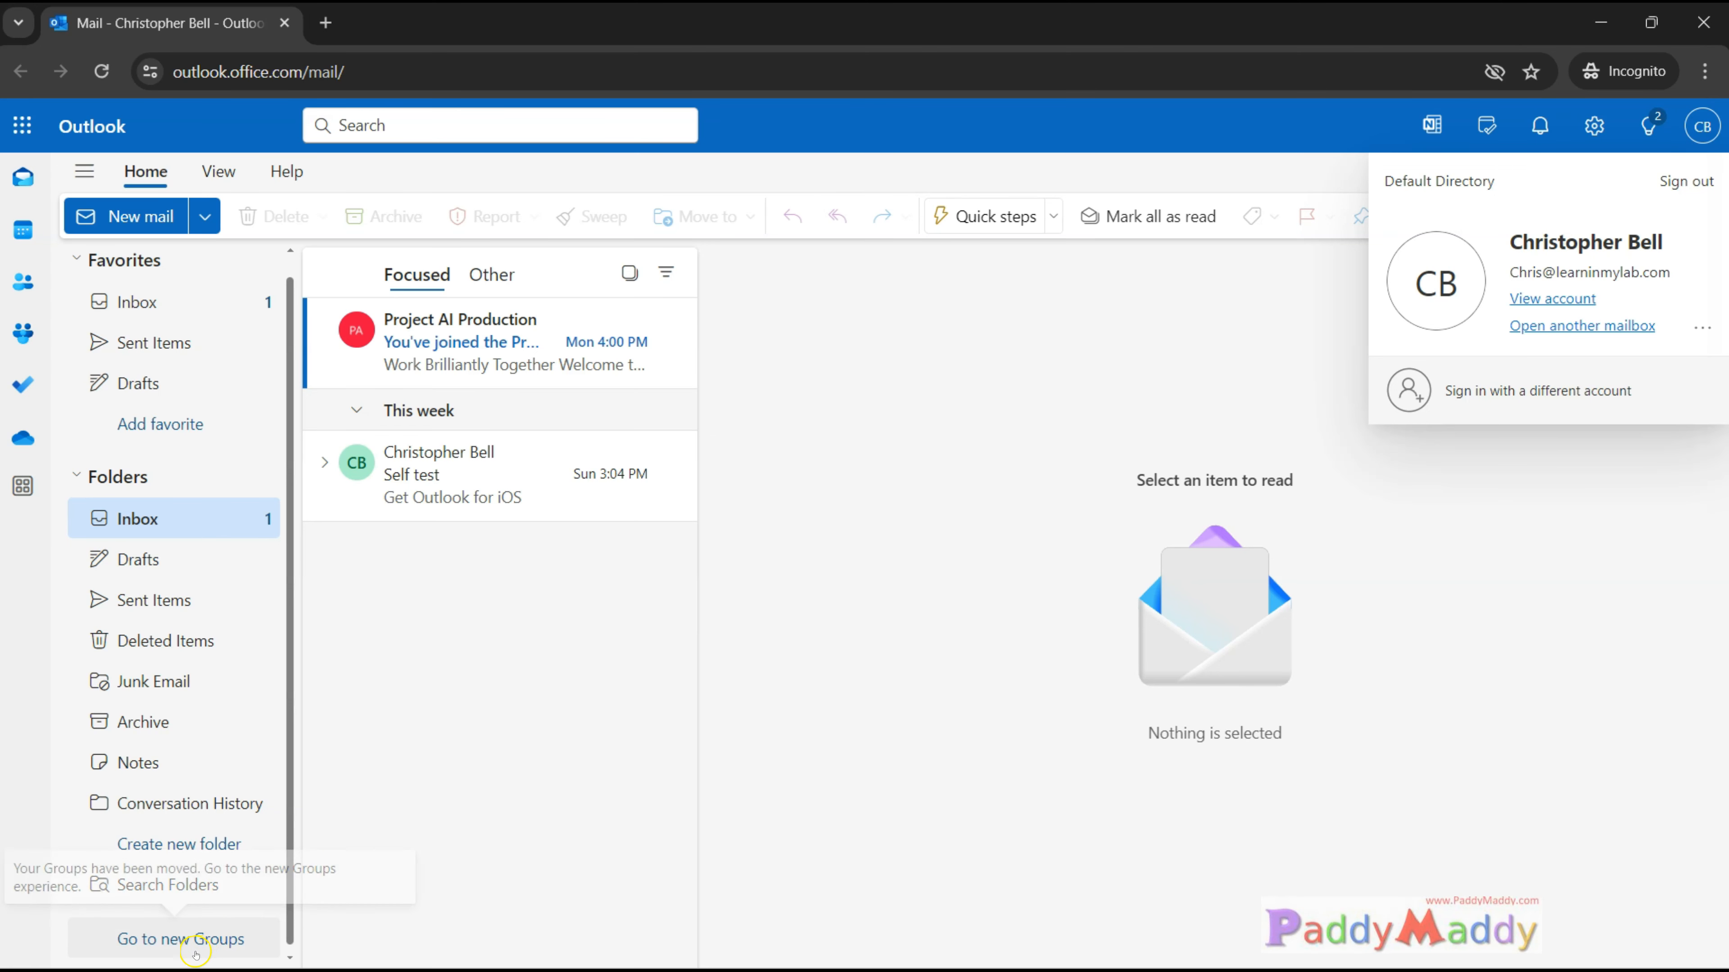
pyautogui.click(182, 953)
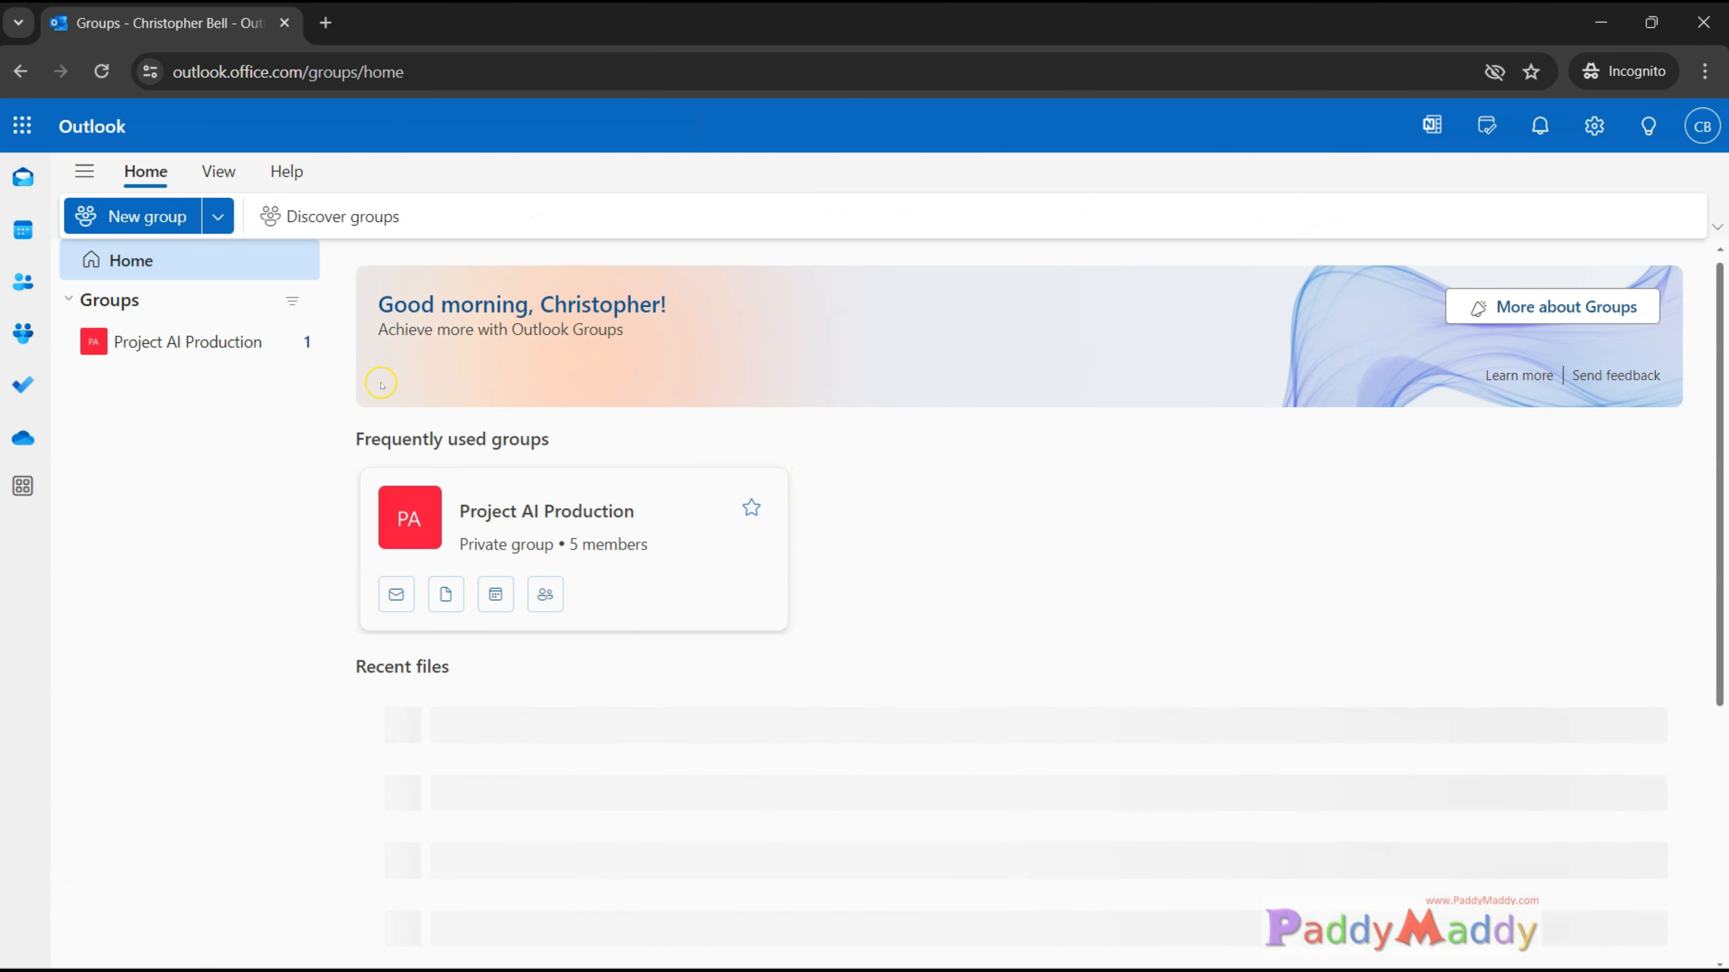
# Start a new group named Test and set its email alias to test134s.
pyautogui.click(219, 216)
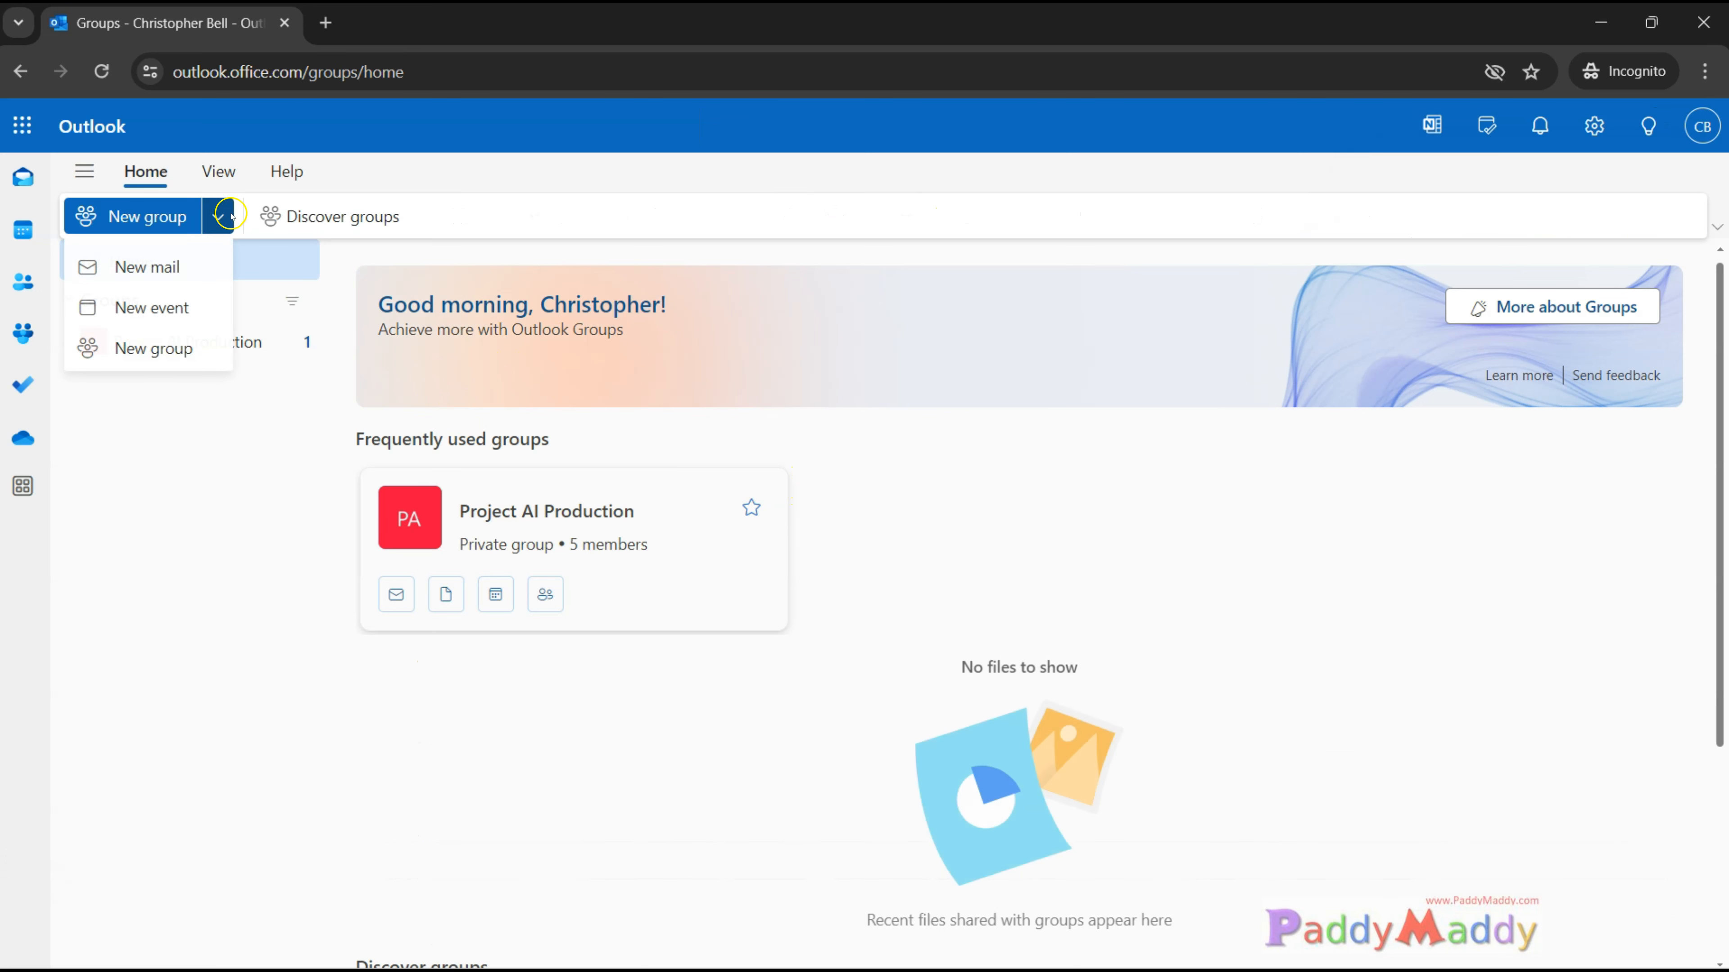
pyautogui.click(154, 347)
pyautogui.write('Test')
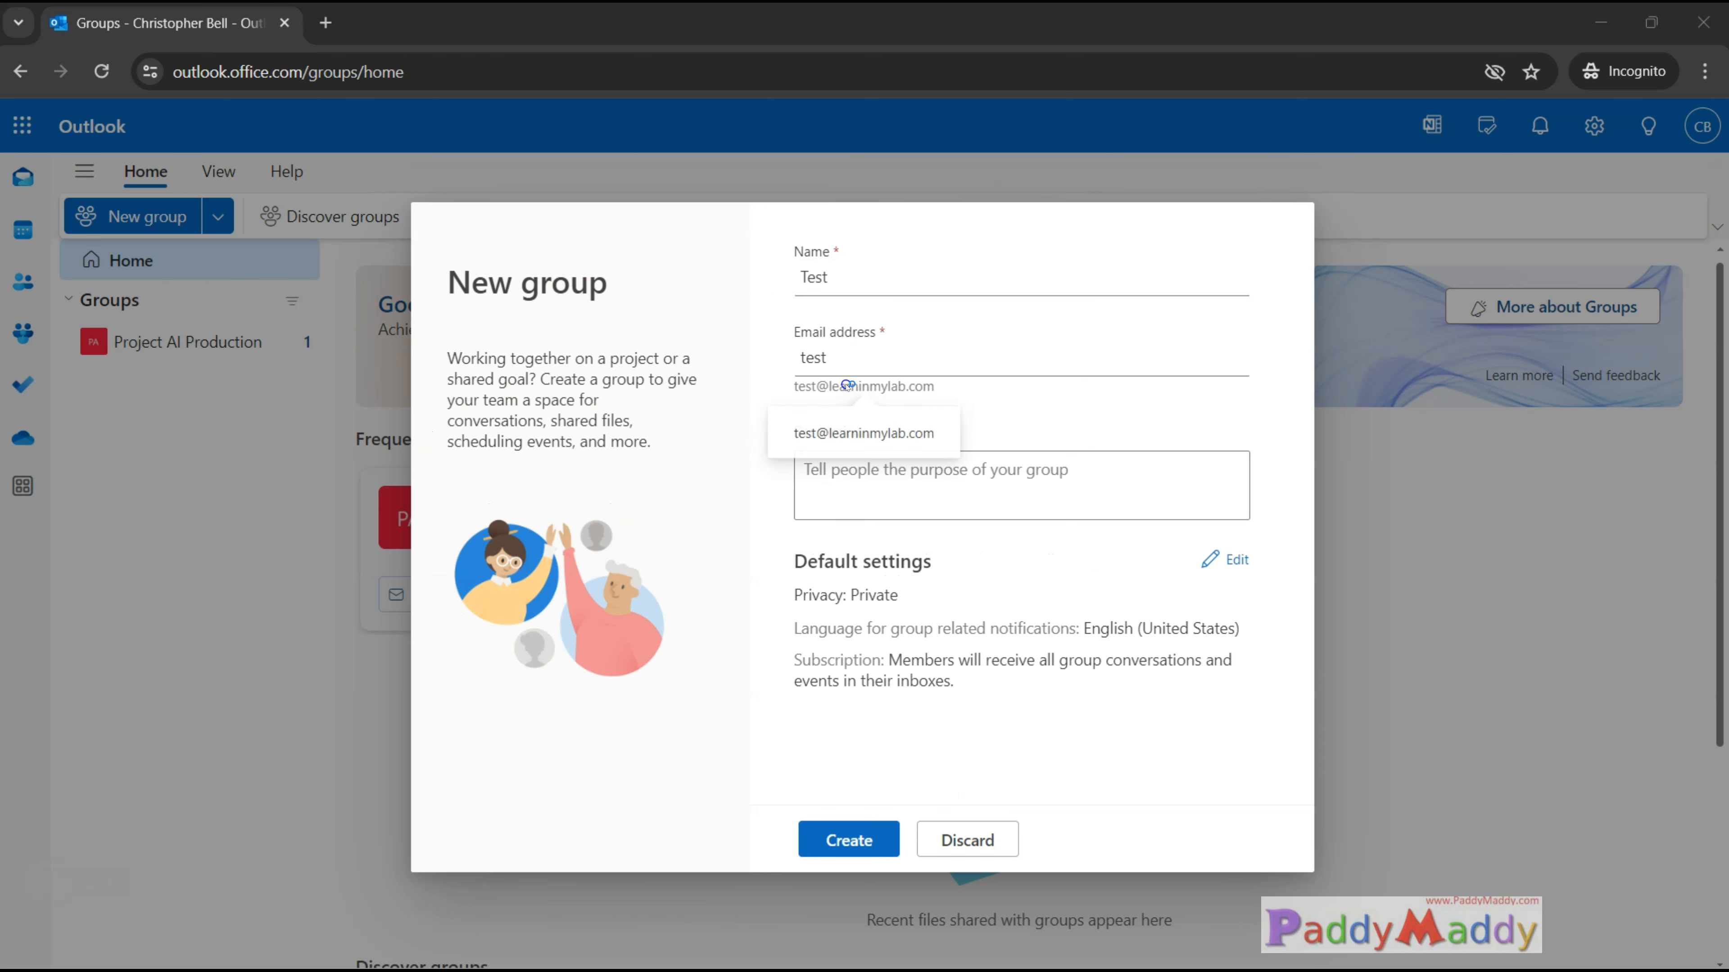
pyautogui.click(1039, 495)
pyautogui.click(849, 840)
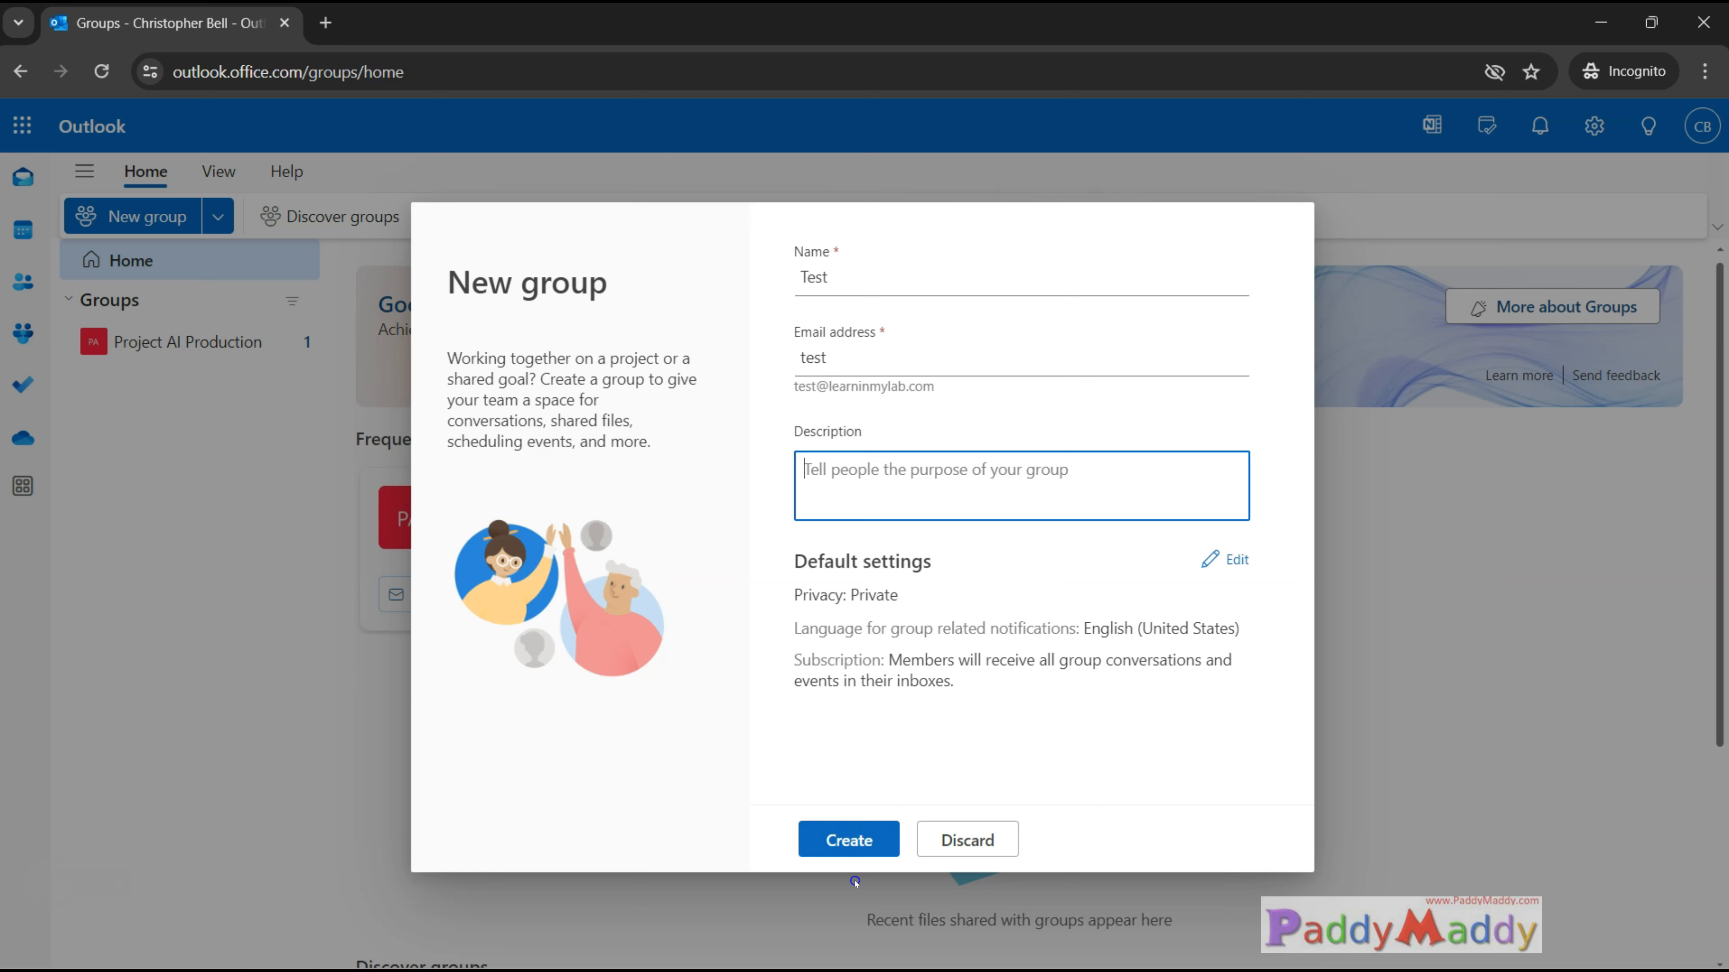
pyautogui.click(859, 355)
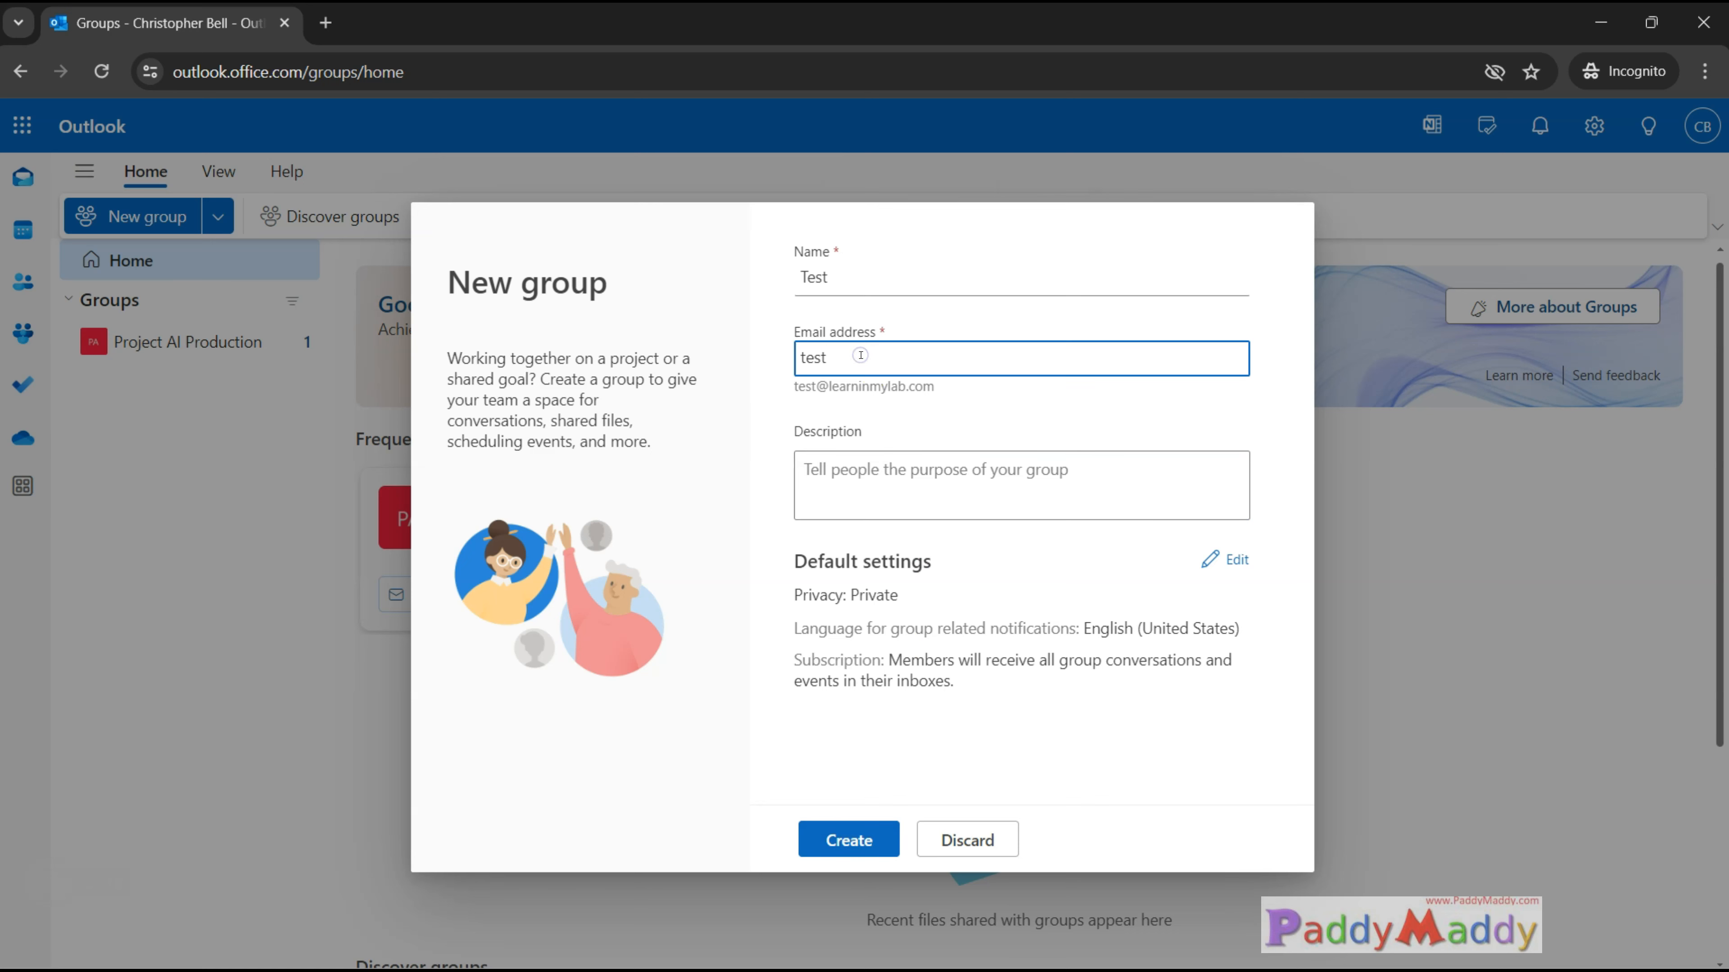
pyautogui.write('134s')
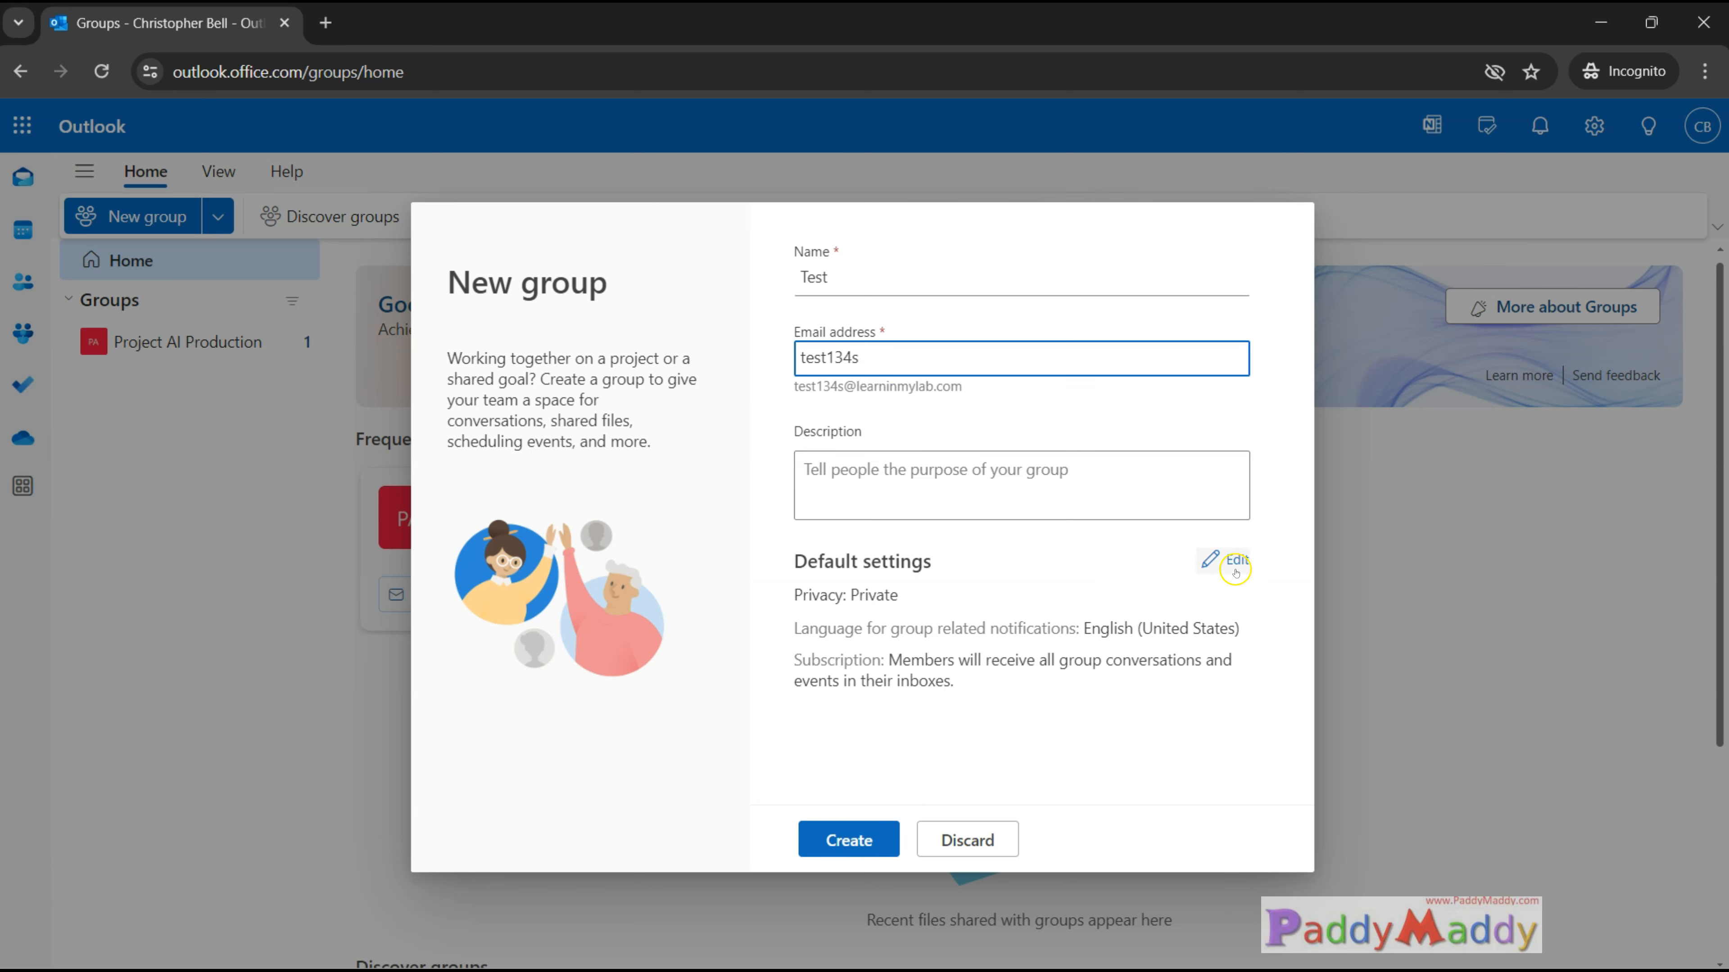
# Edit the group's default settings, keeping privacy as Private, and create the group without picking any suggested members.
pyautogui.click(1235, 560)
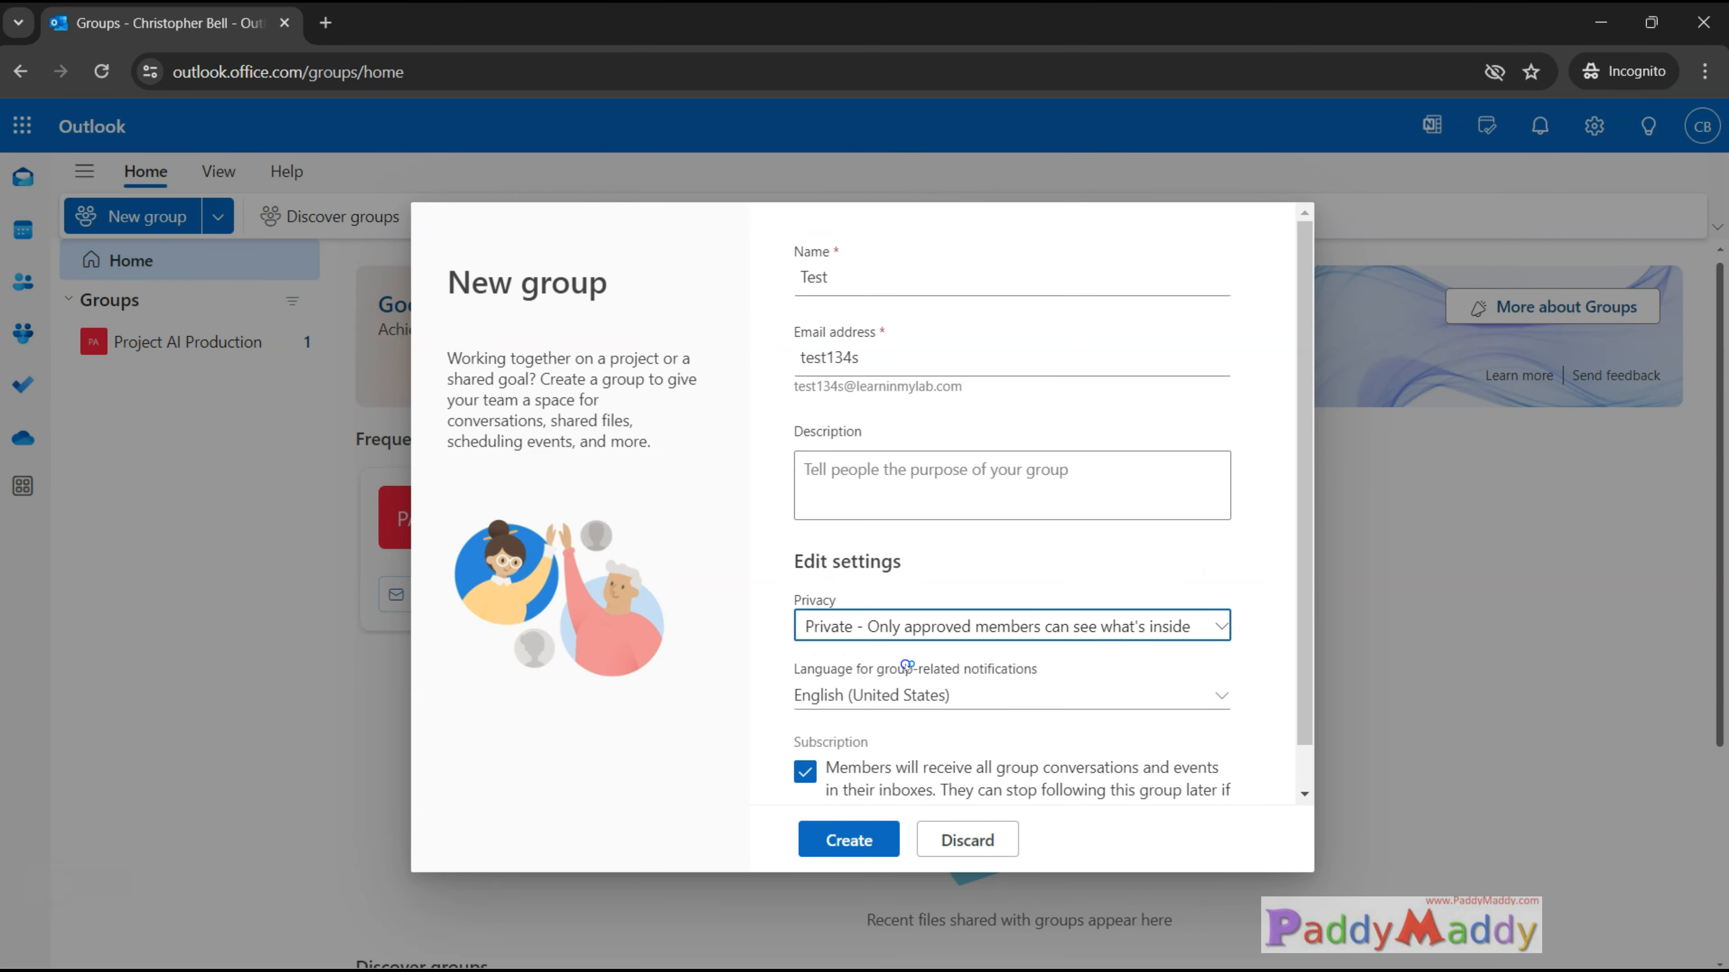
pyautogui.scroll(-1, 971, 698)
pyautogui.click(1232, 579)
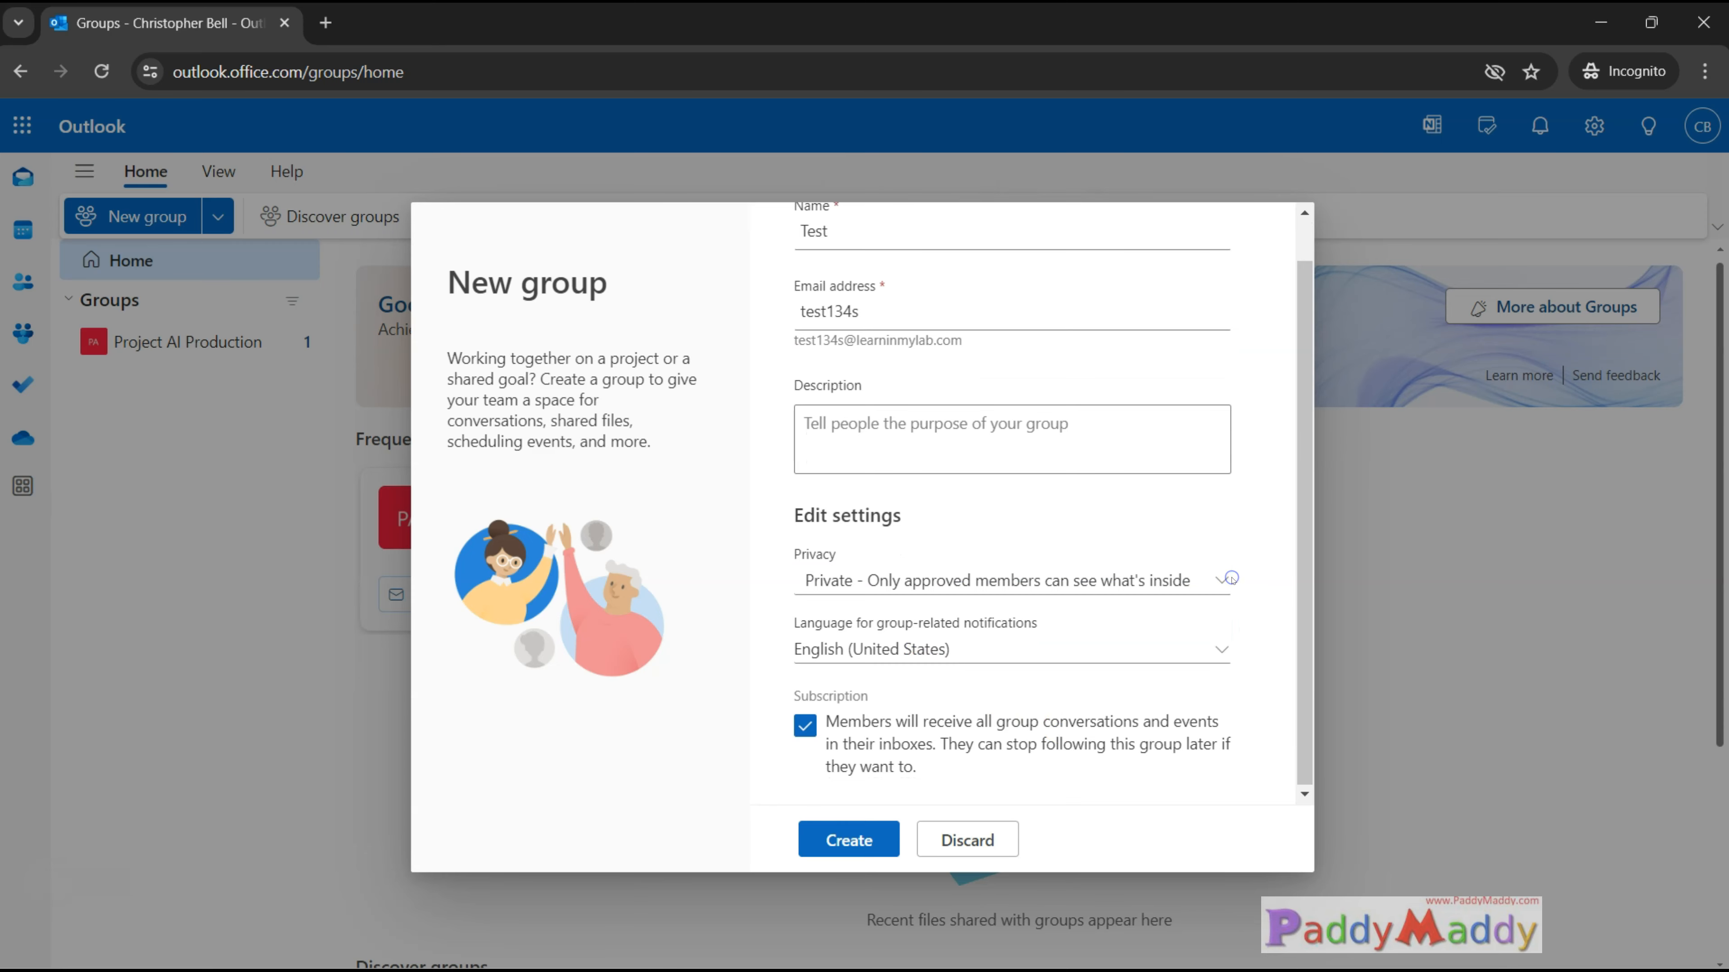
pyautogui.click(1232, 579)
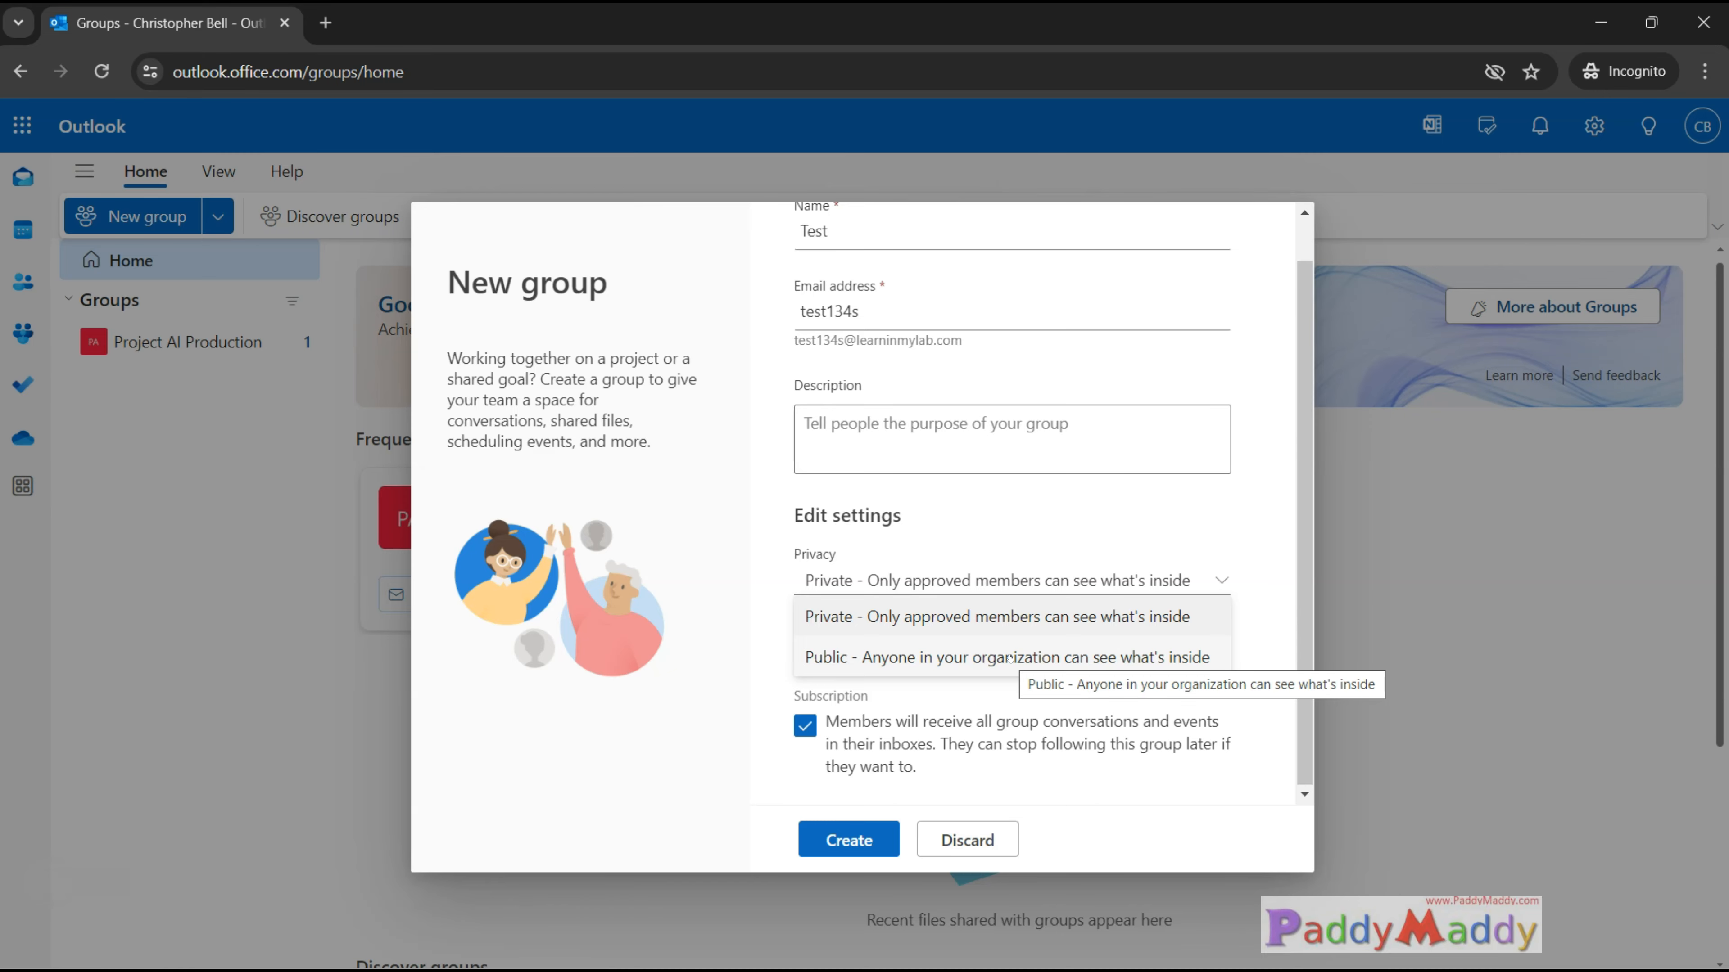
pyautogui.click(1210, 625)
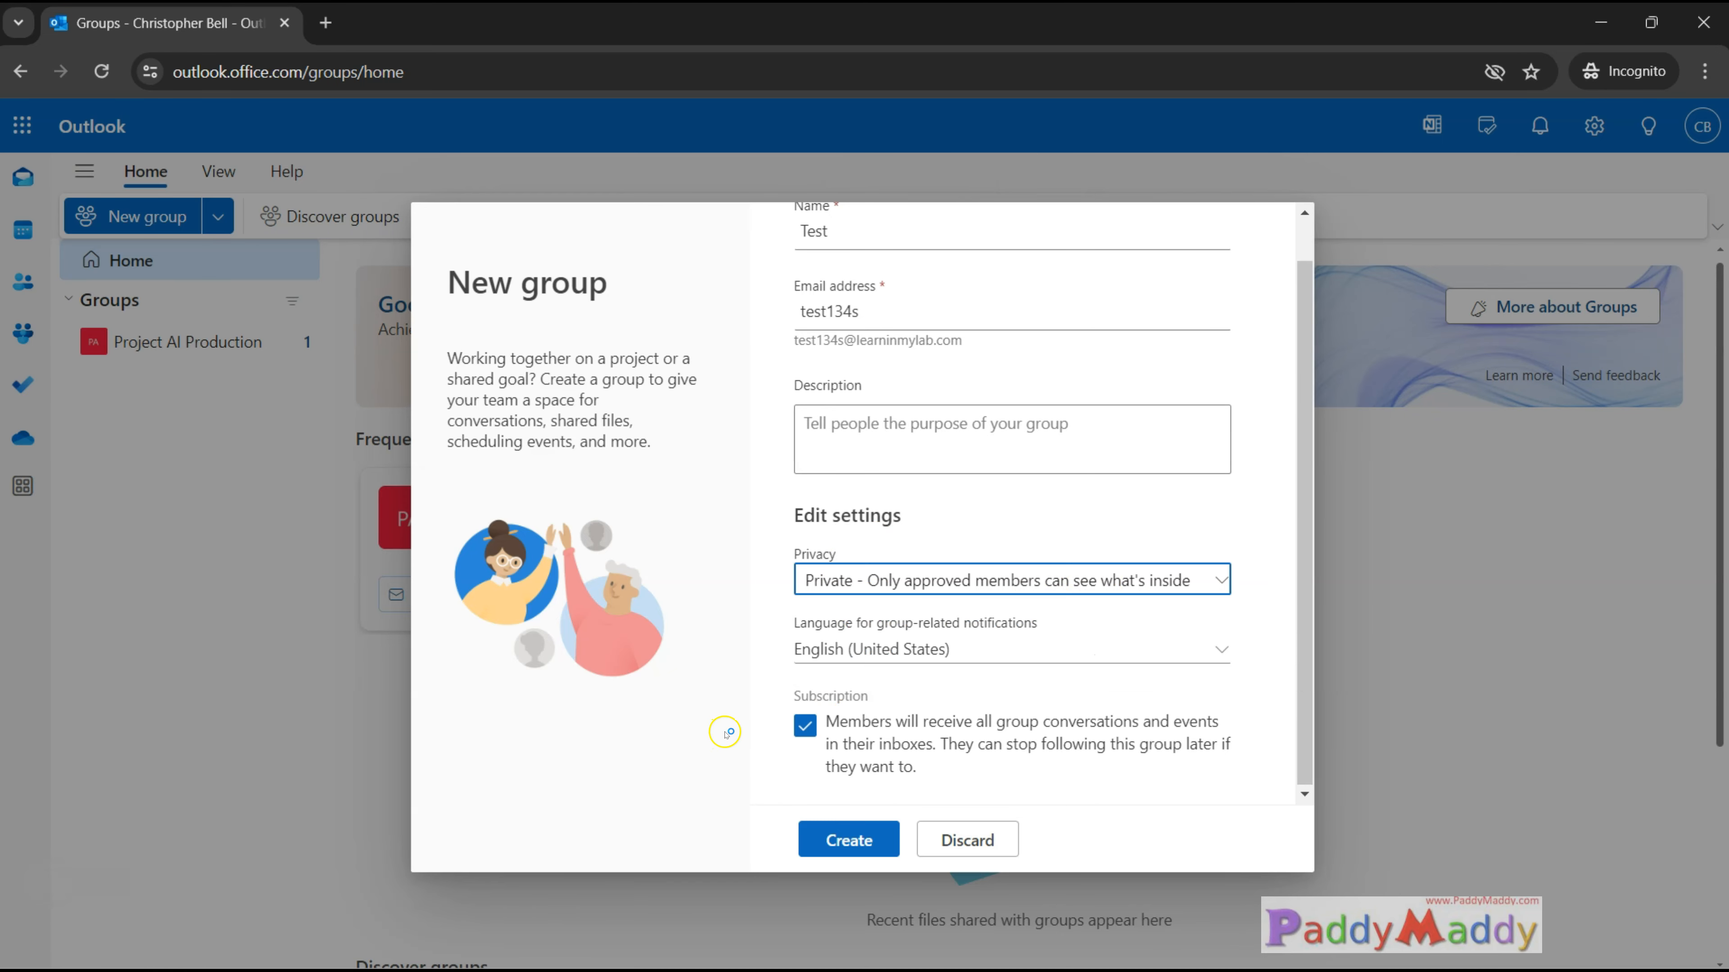
pyautogui.click(844, 841)
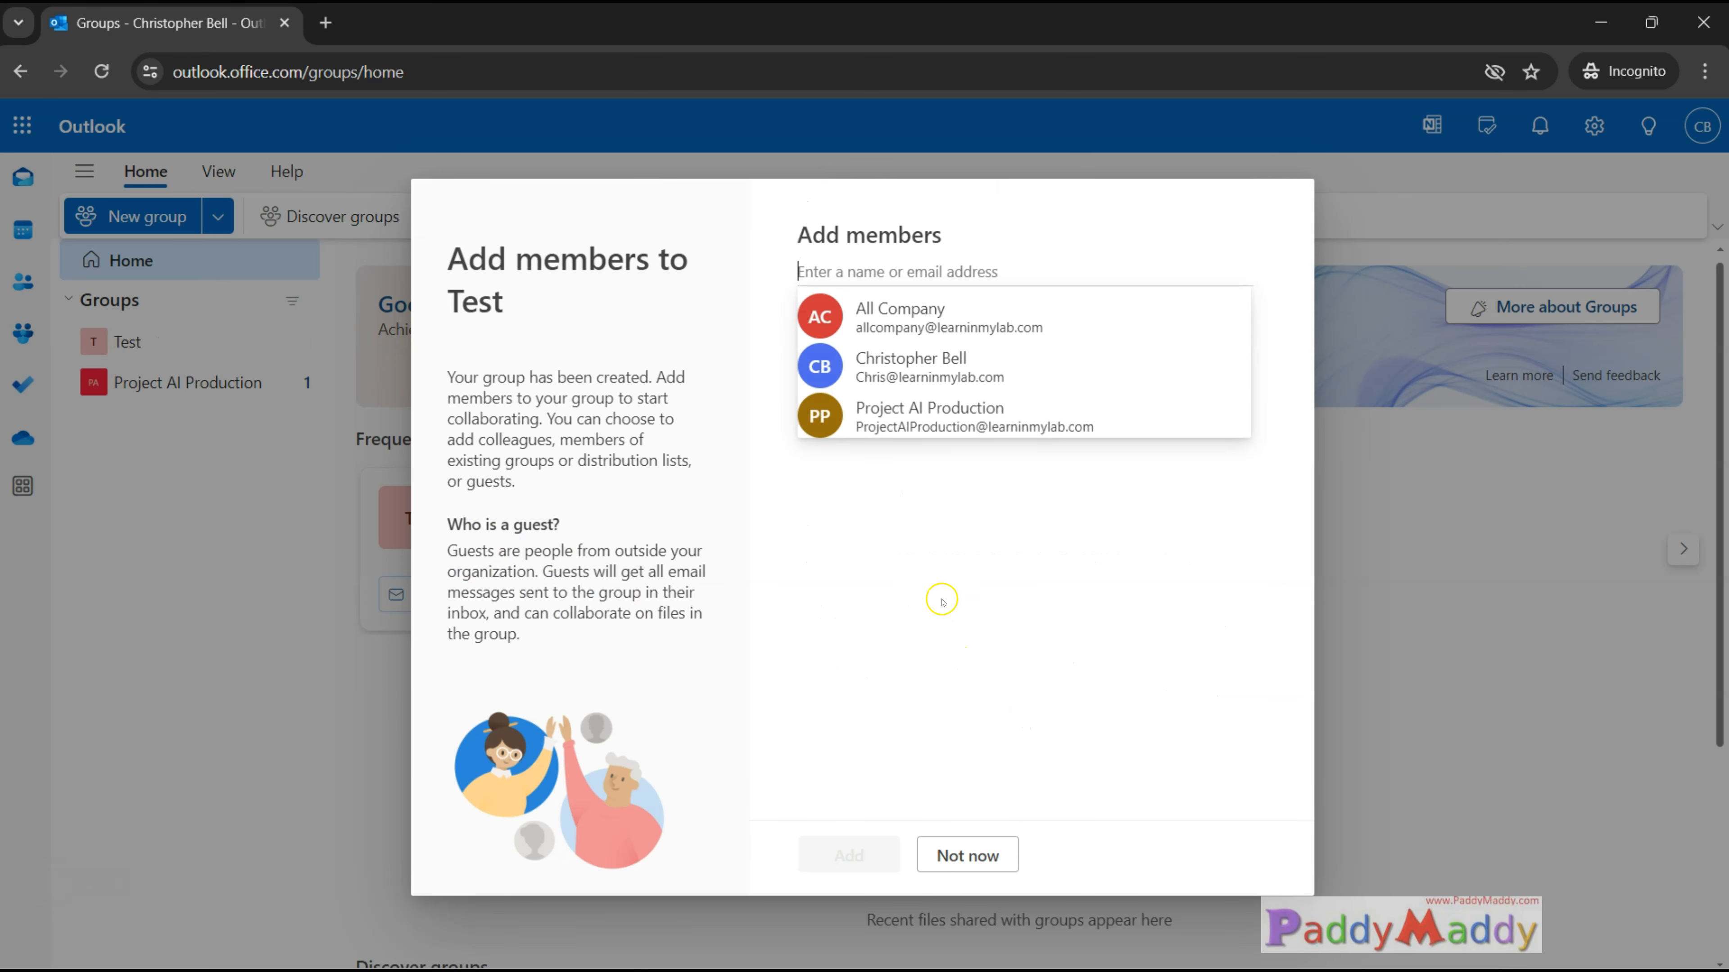
pyautogui.click(870, 657)
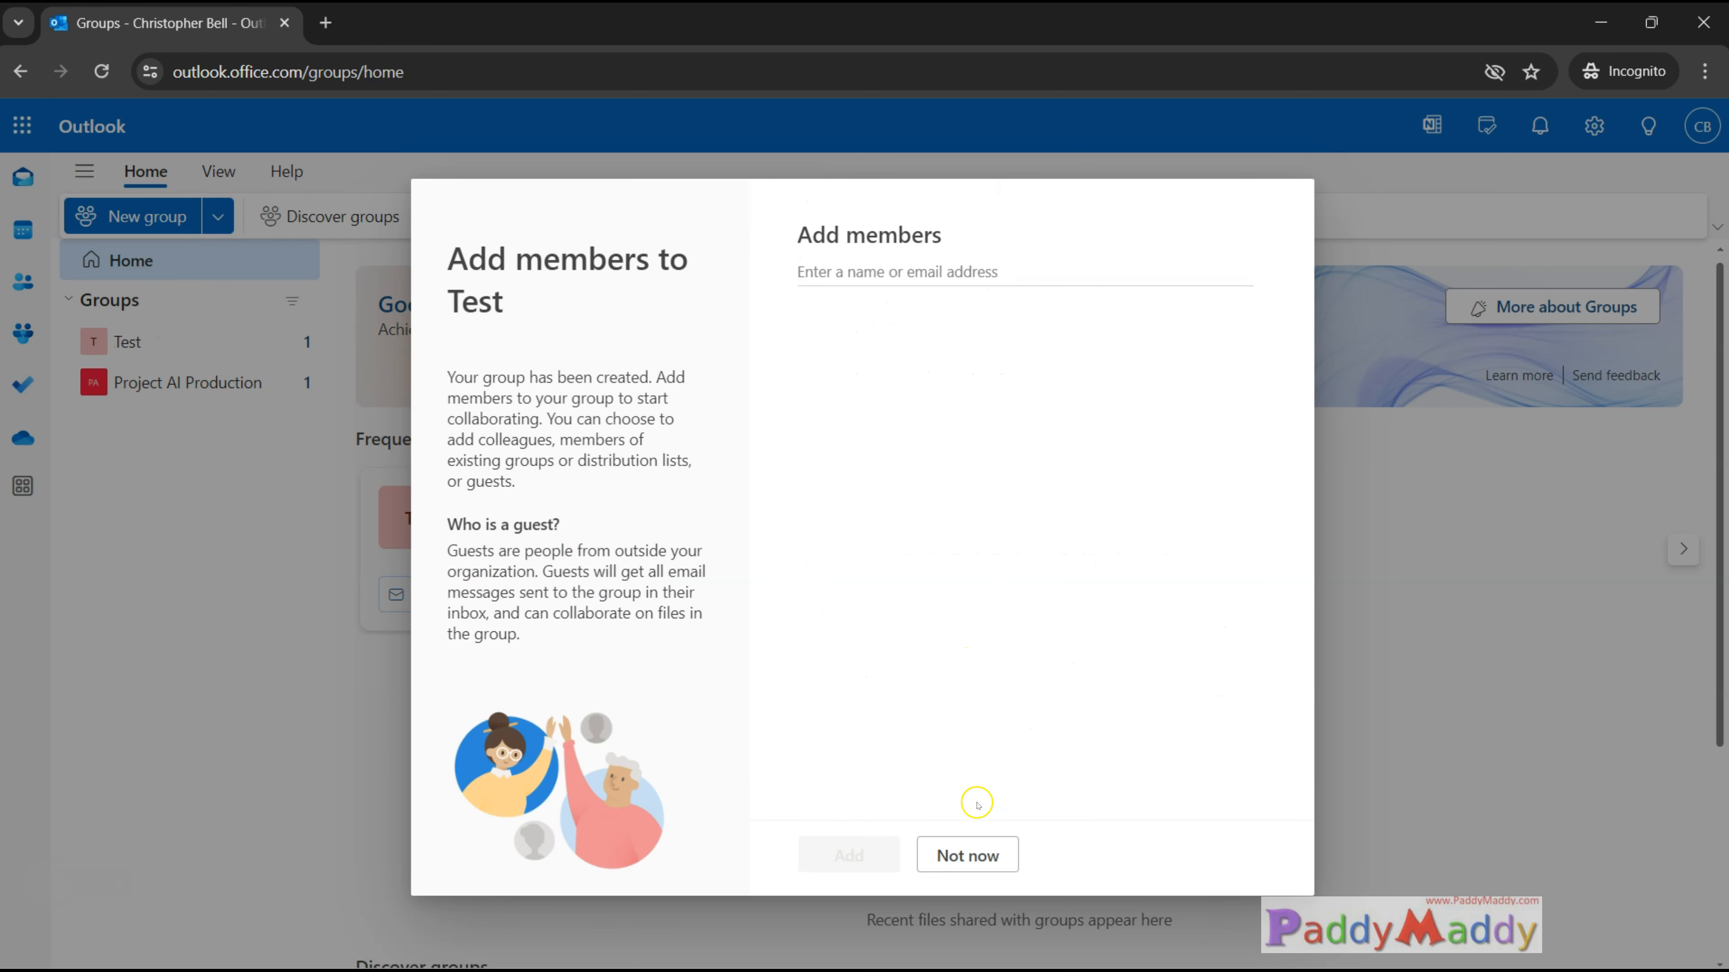
# Skip adding members to the Test group, and return to the Microsoft Entra admin center to review the Microsoft 365 Groups setting.
pyautogui.click(968, 857)
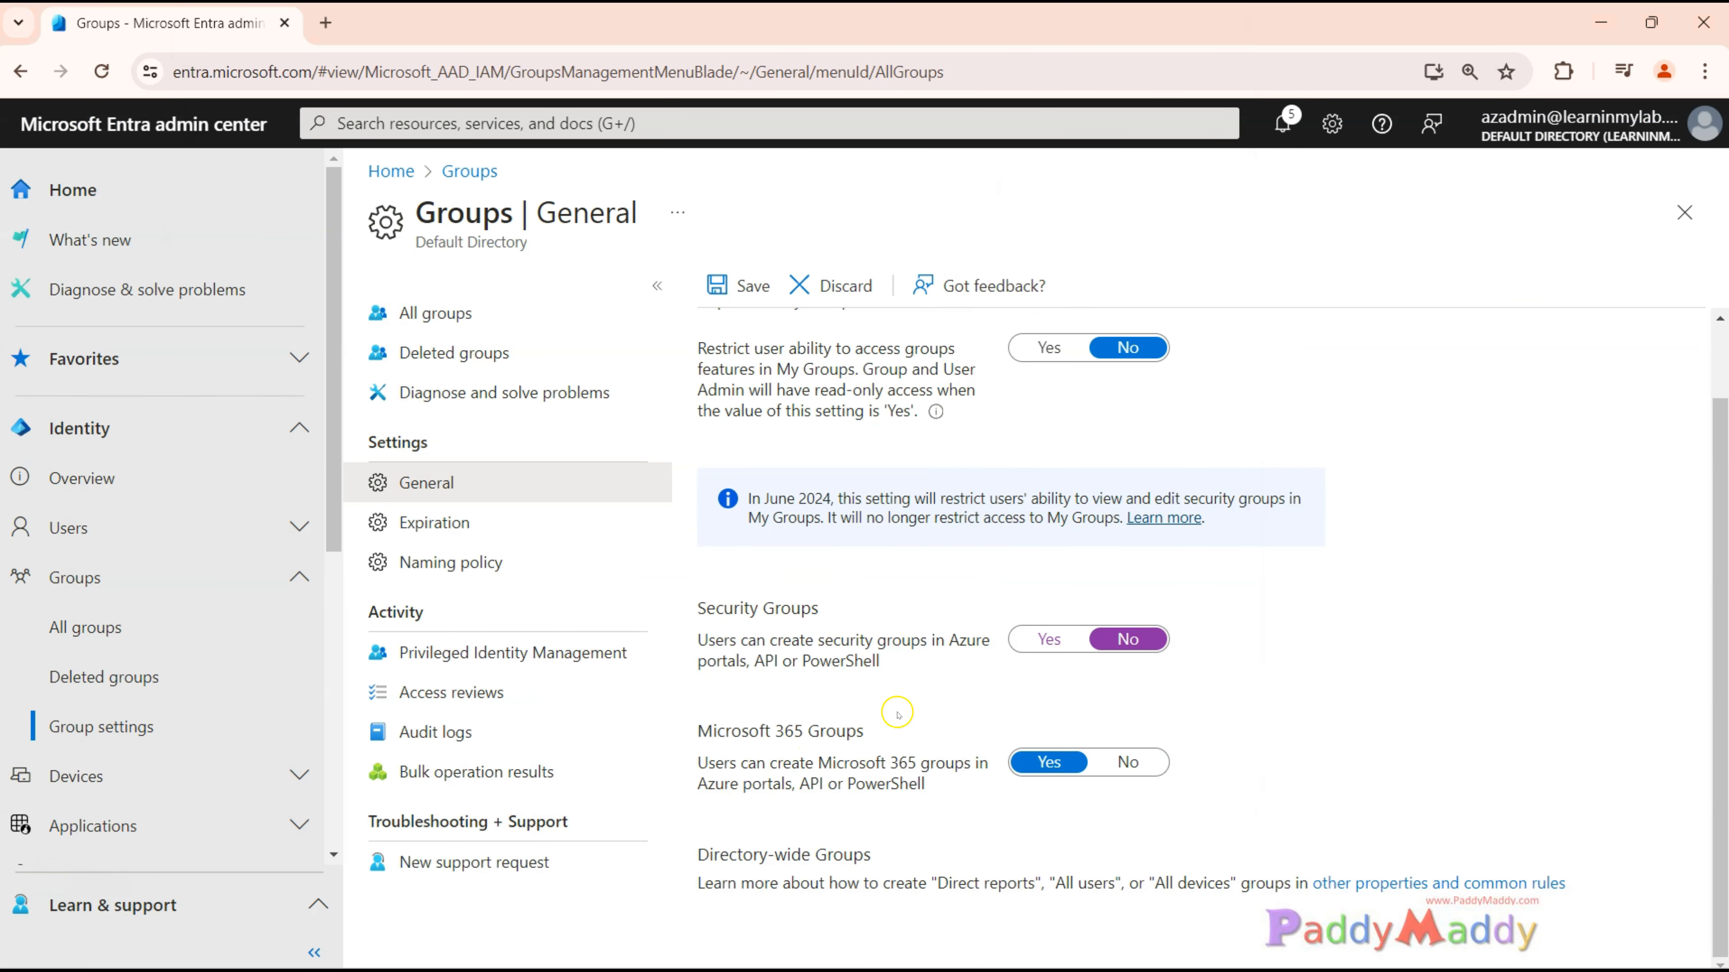
pyautogui.moveTo(694, 728); pyautogui.dragTo(883, 738)
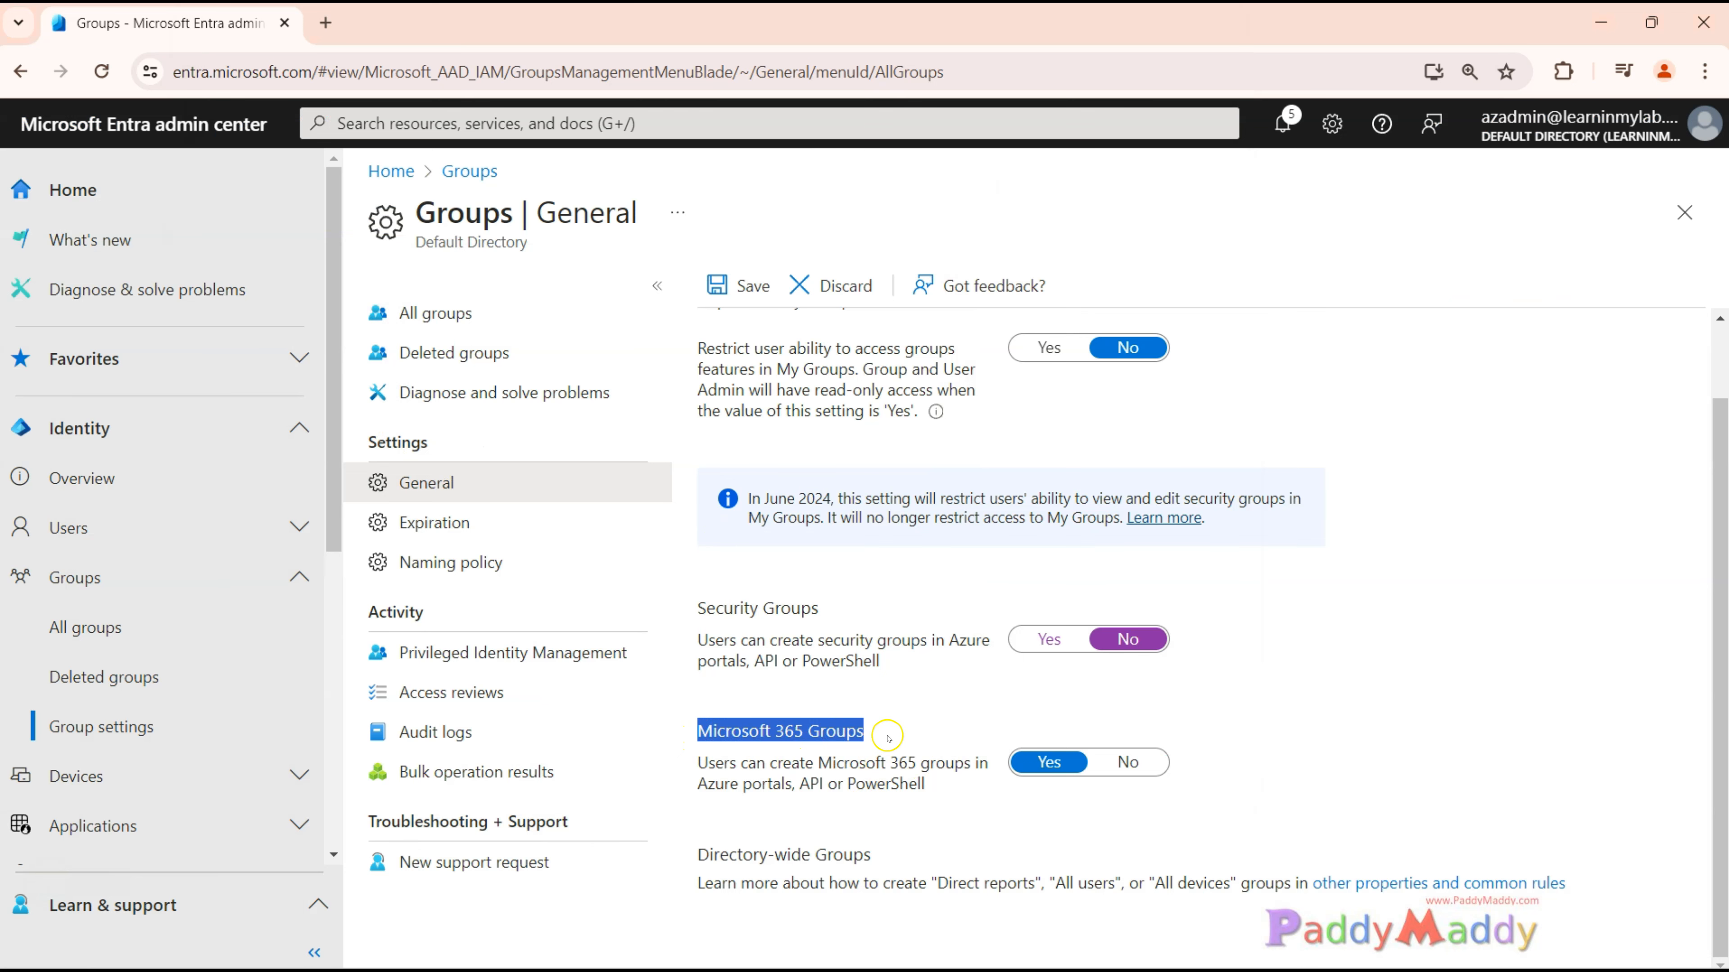
pyautogui.click(843, 778)
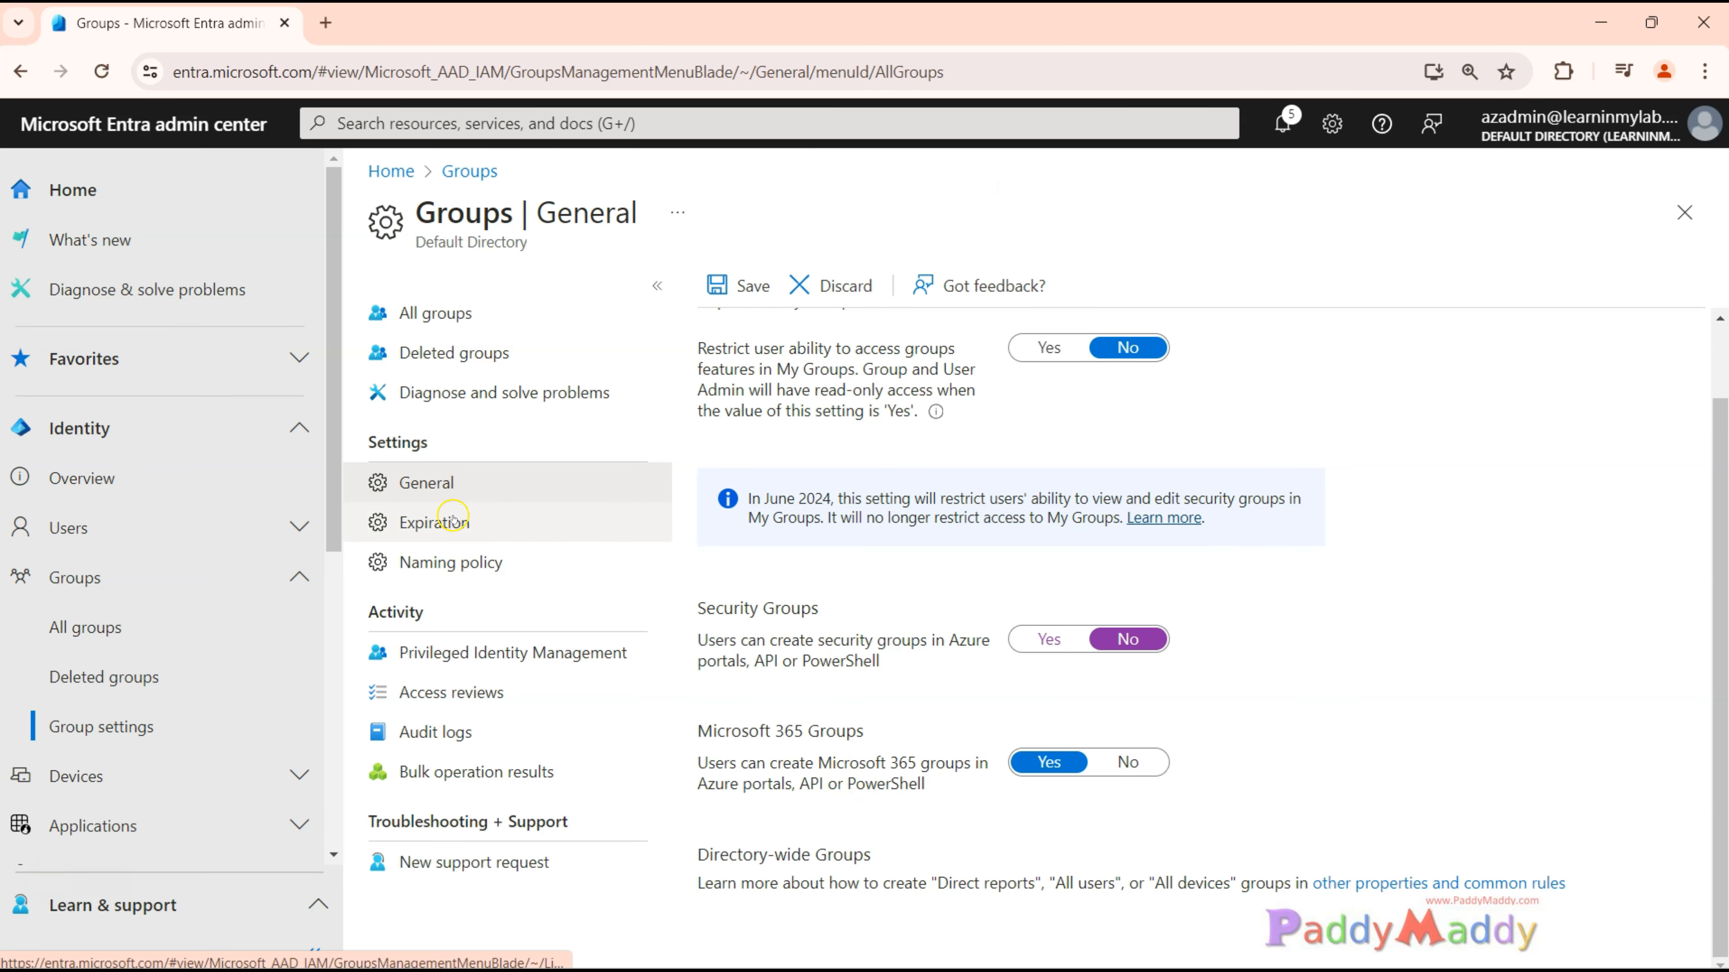
# Discard the unsaved edits in the general group settings and review the Self Service Group Management options.
pyautogui.click(481, 522)
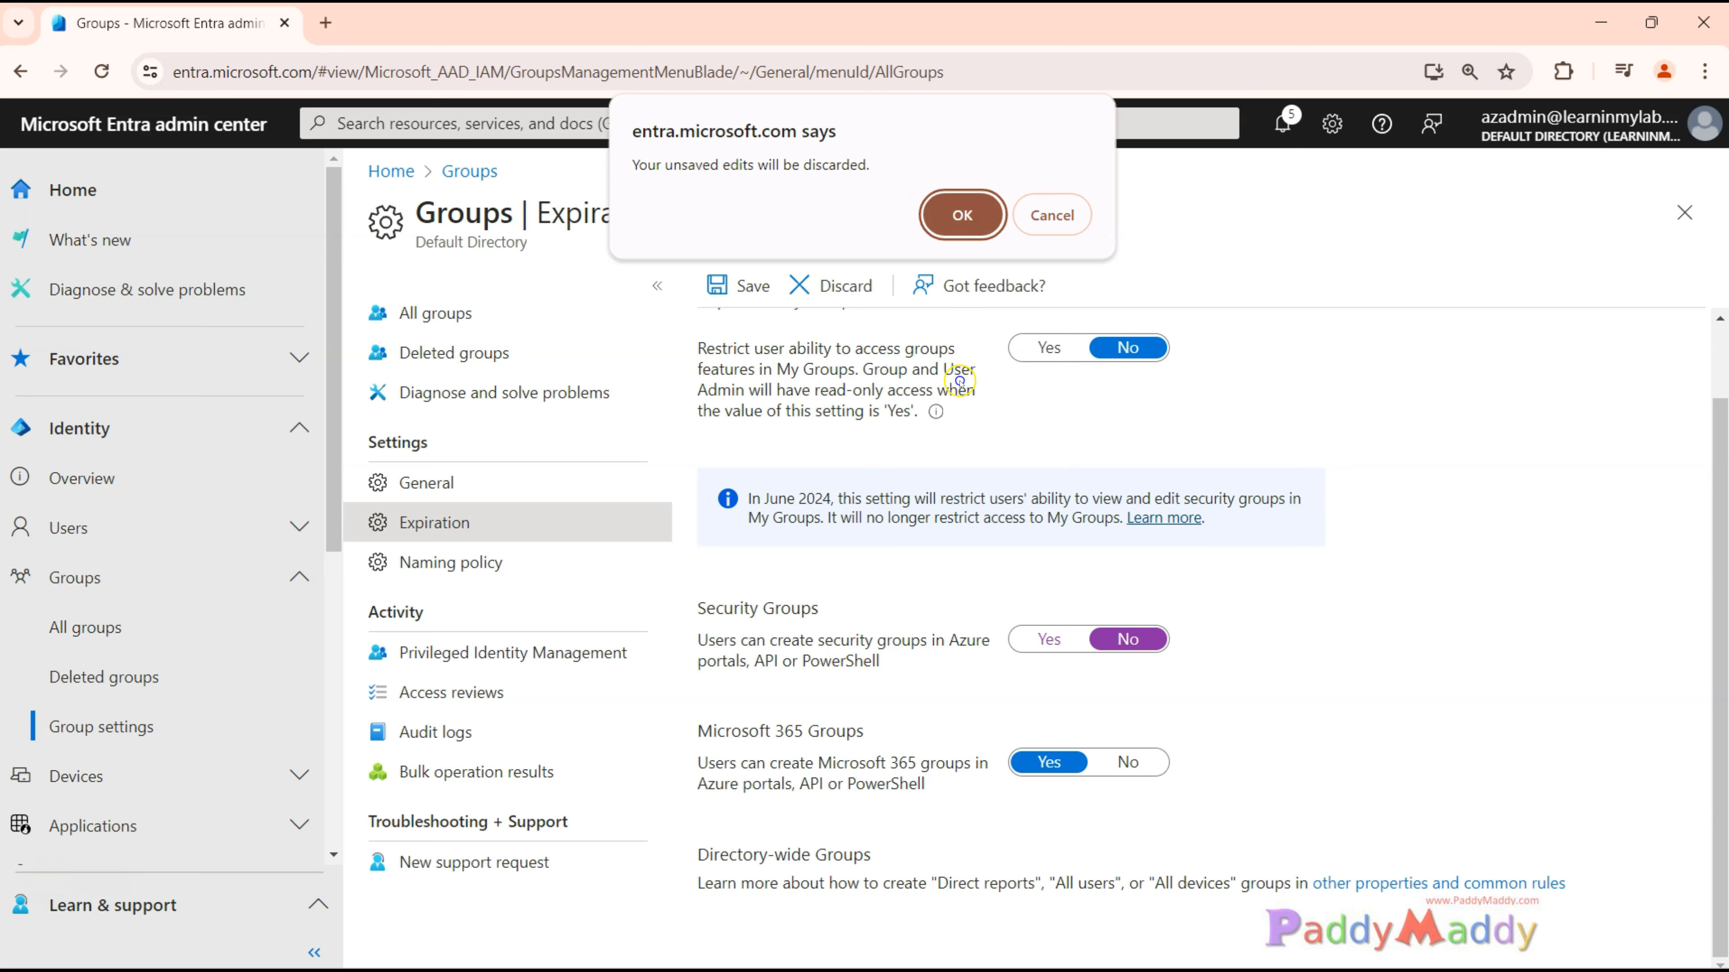
pyautogui.click(962, 214)
pyautogui.scroll(2, 1347, 720)
pyautogui.moveTo(708, 360); pyautogui.dragTo(929, 368)
pyautogui.click(967, 367)
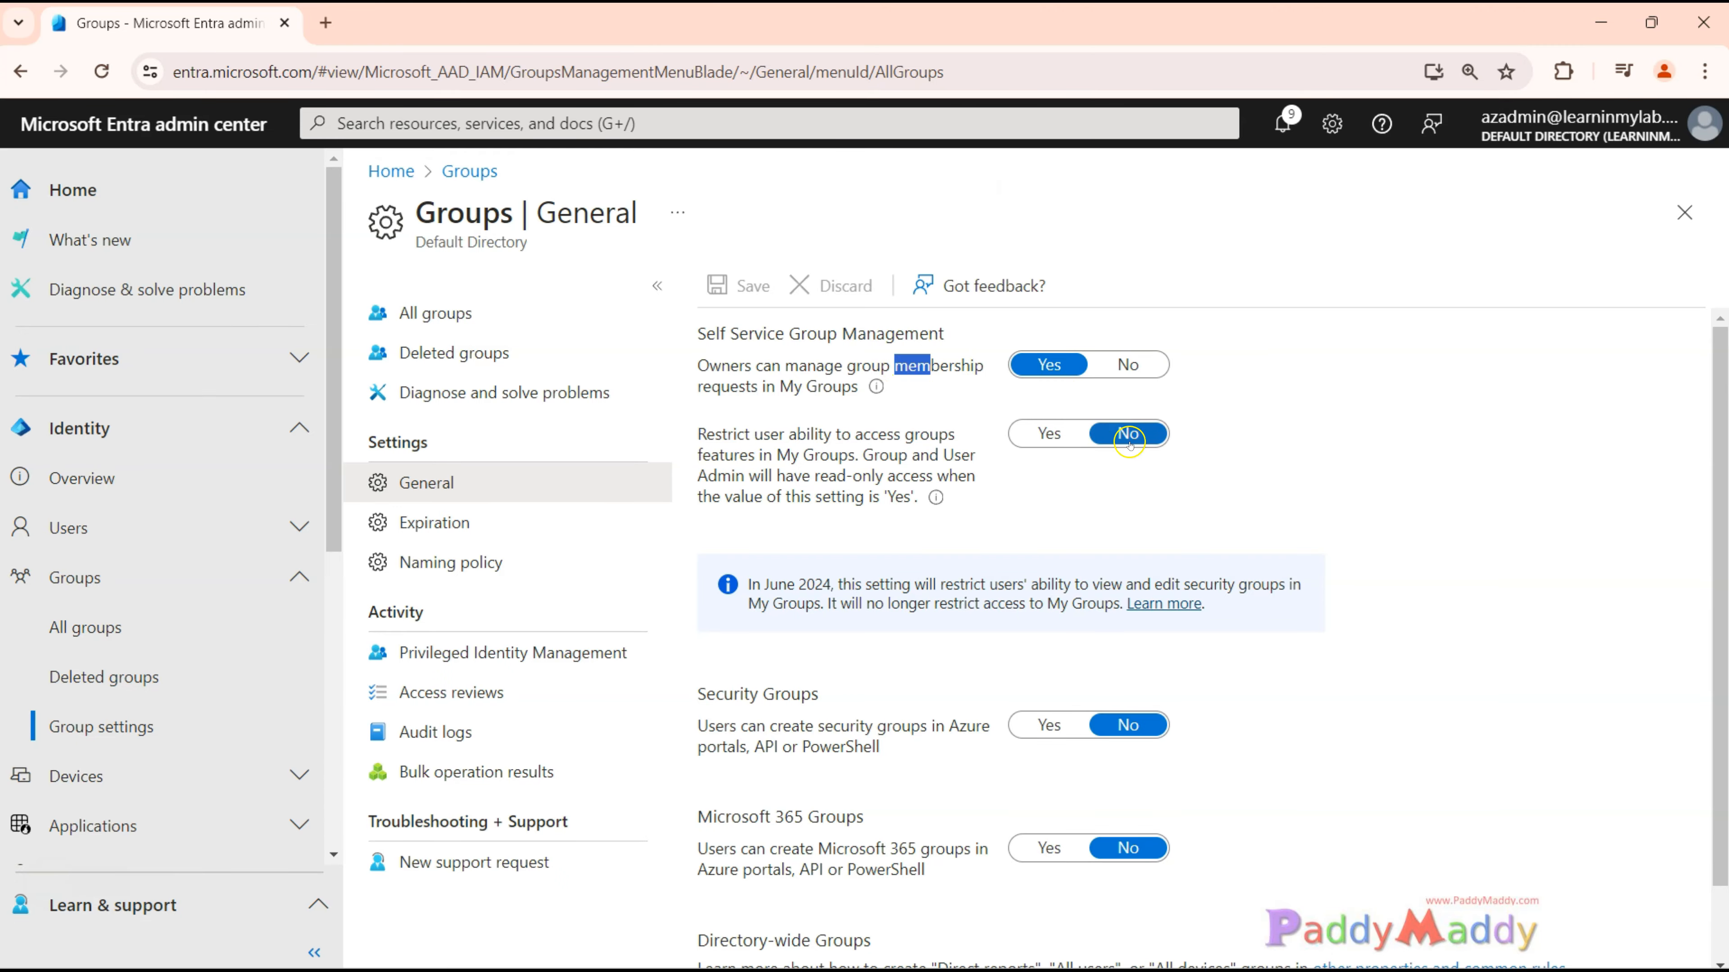
pyautogui.moveTo(780, 439); pyautogui.dragTo(885, 438)
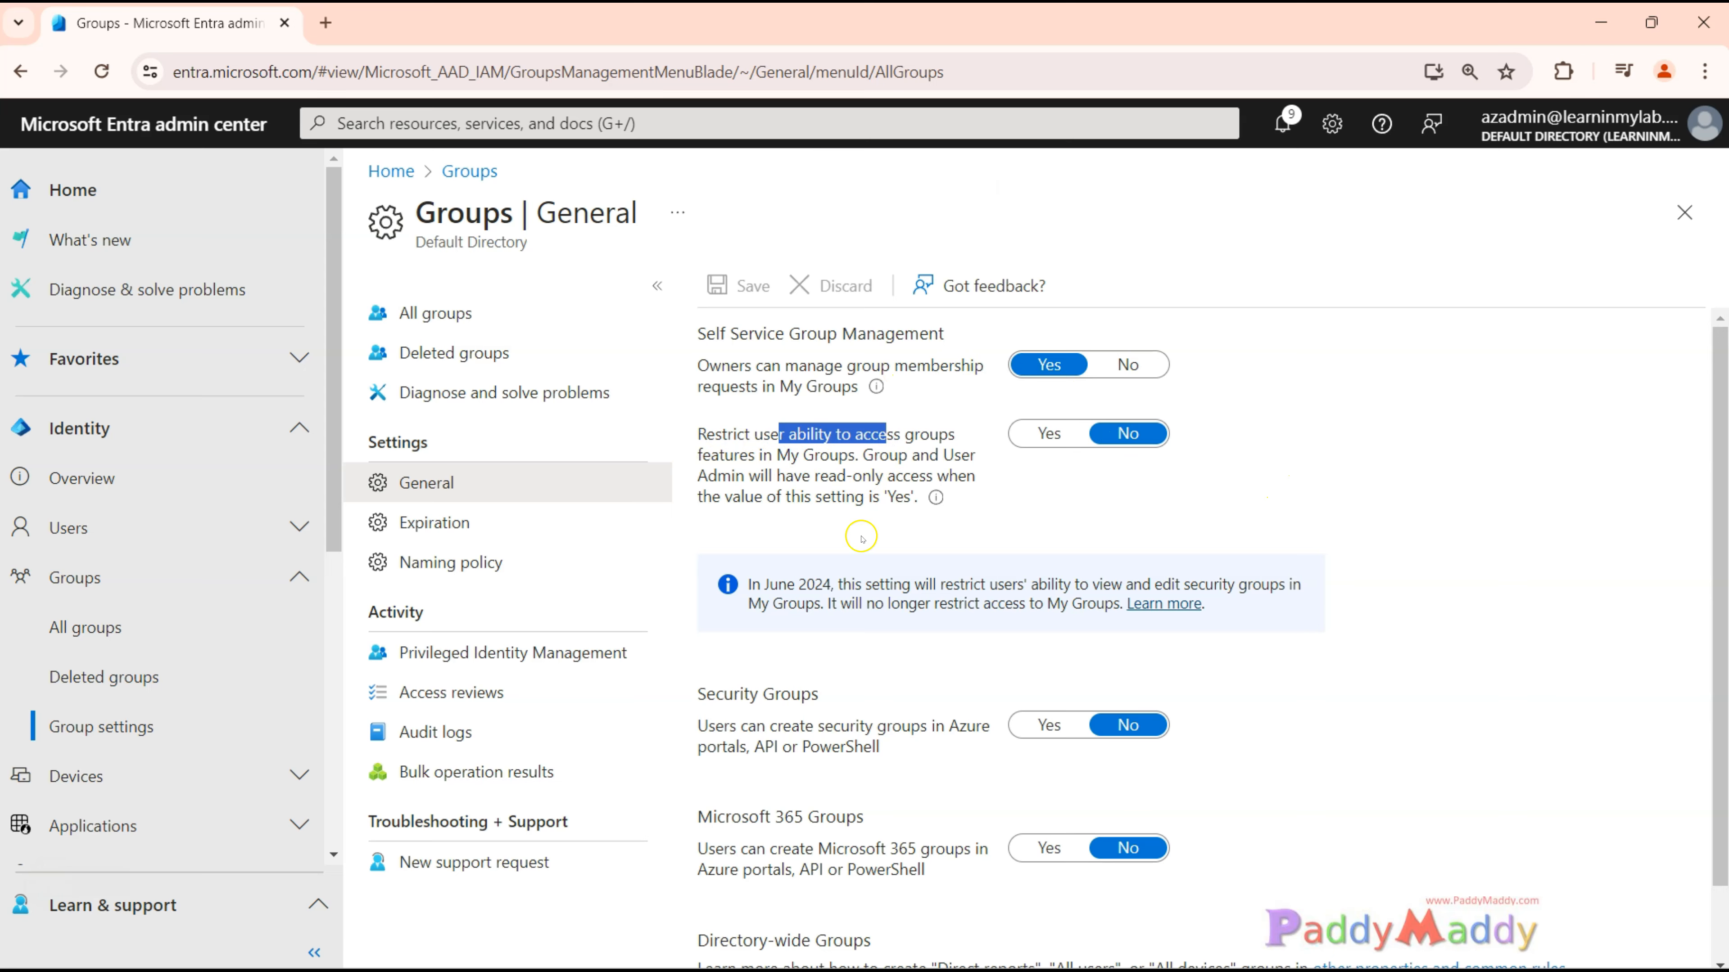
# Examine the settings that let users create security groups and Microsoft 365 groups in Azure portals, API or PowerShell.
pyautogui.scroll(-1, 851, 749)
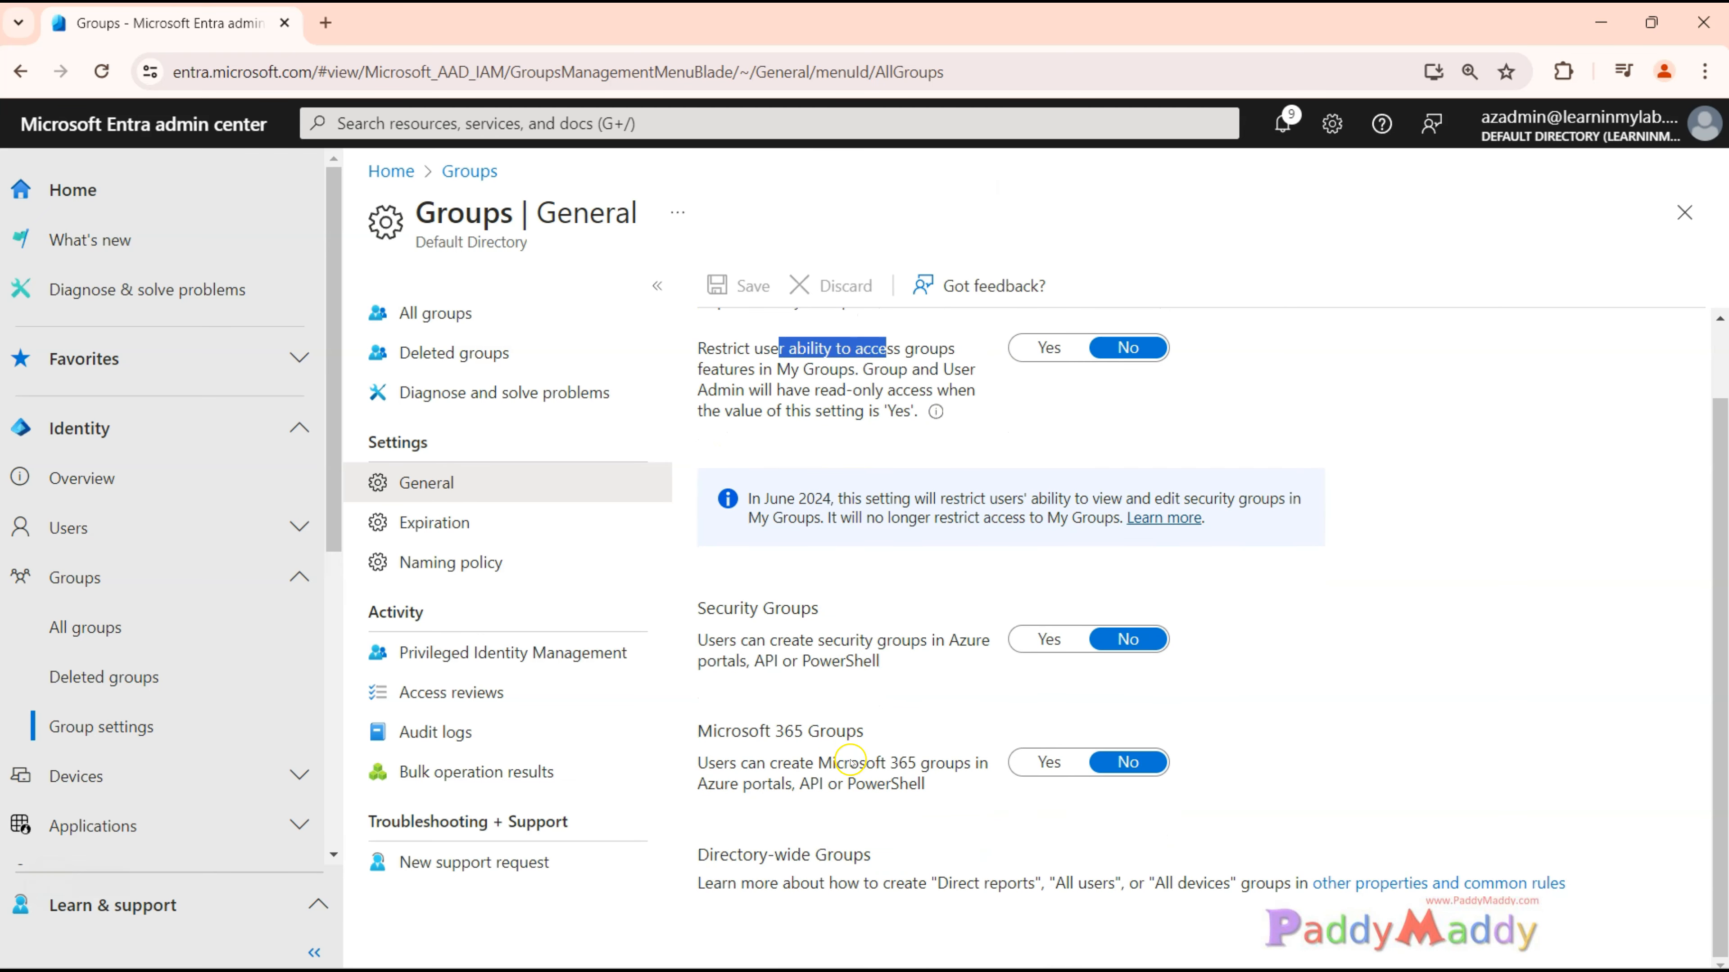
pyautogui.moveTo(708, 640); pyautogui.dragTo(884, 664)
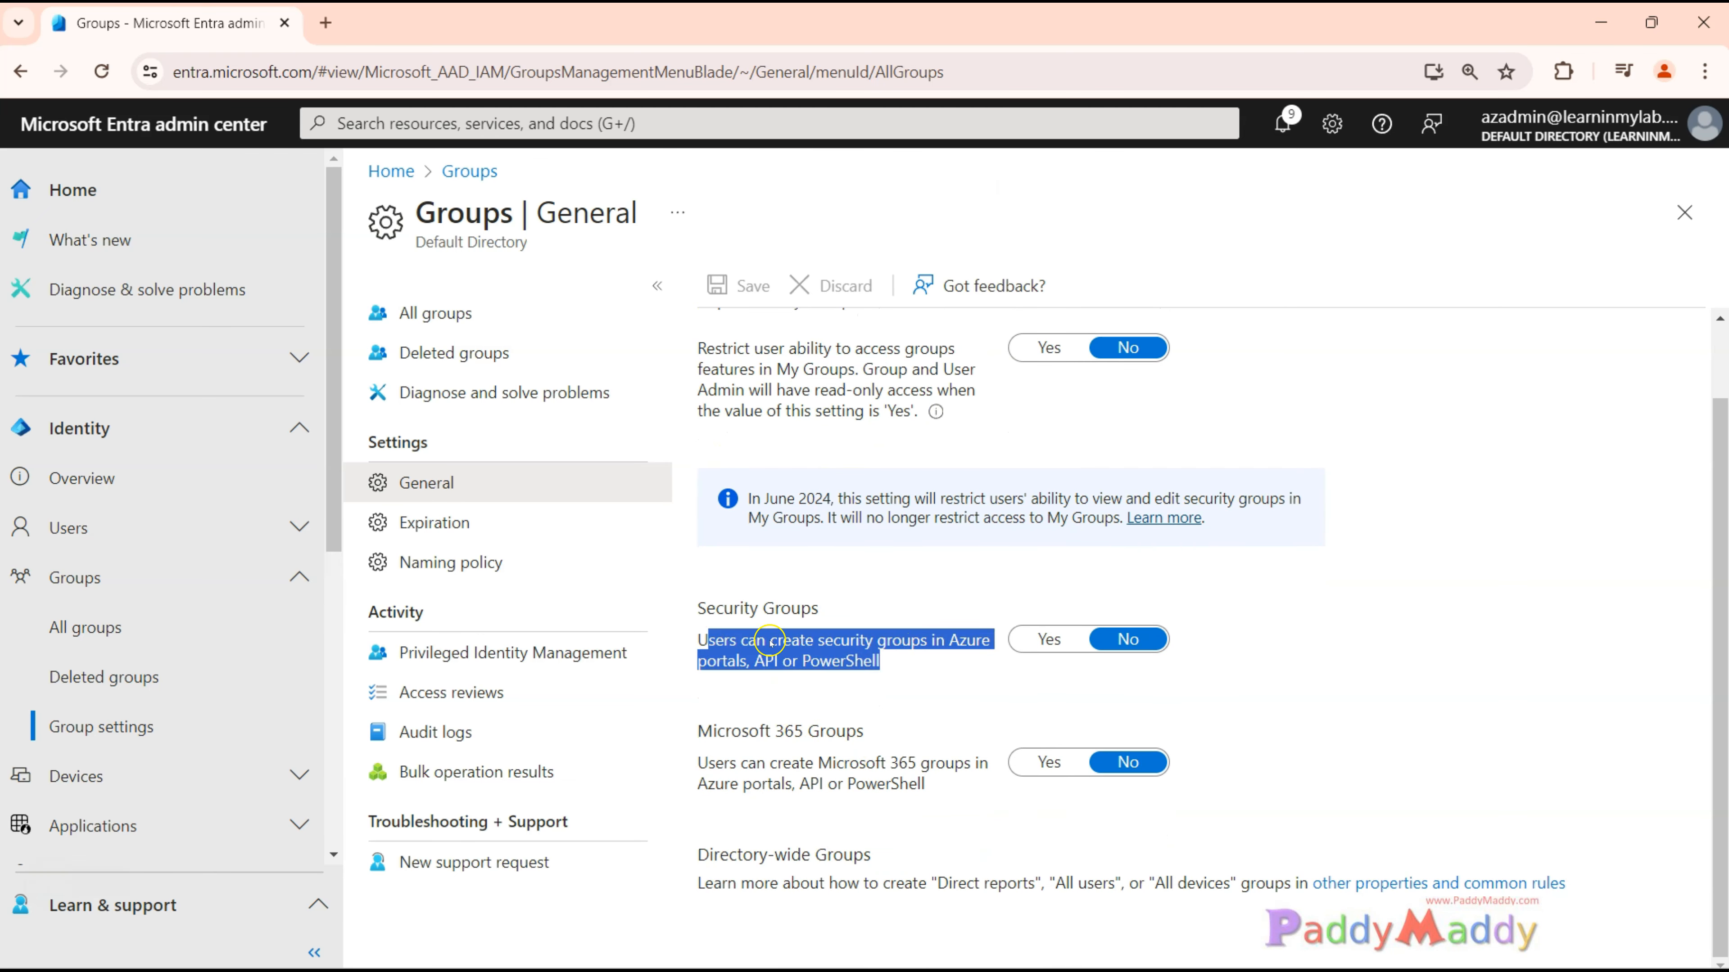
pyautogui.moveTo(707, 613); pyautogui.dragTo(844, 605)
pyautogui.click(834, 634)
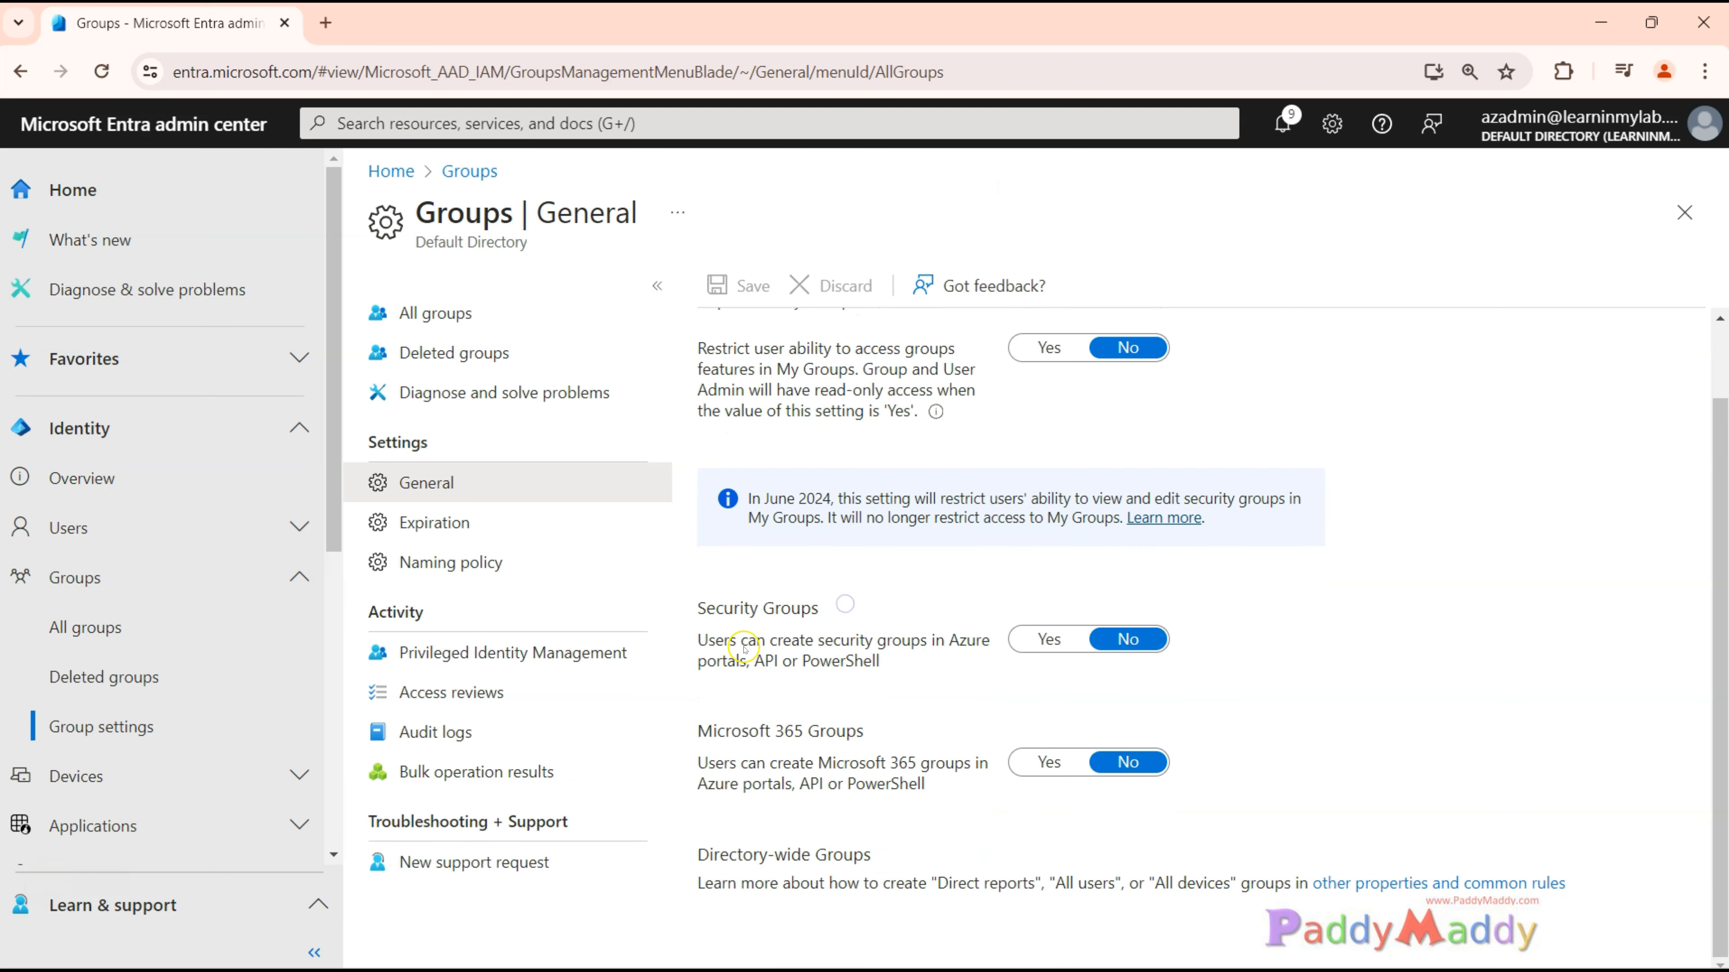
pyautogui.moveTo(771, 731); pyautogui.dragTo(926, 787)
pyautogui.click(937, 817)
pyautogui.moveTo(758, 731); pyautogui.dragTo(863, 731)
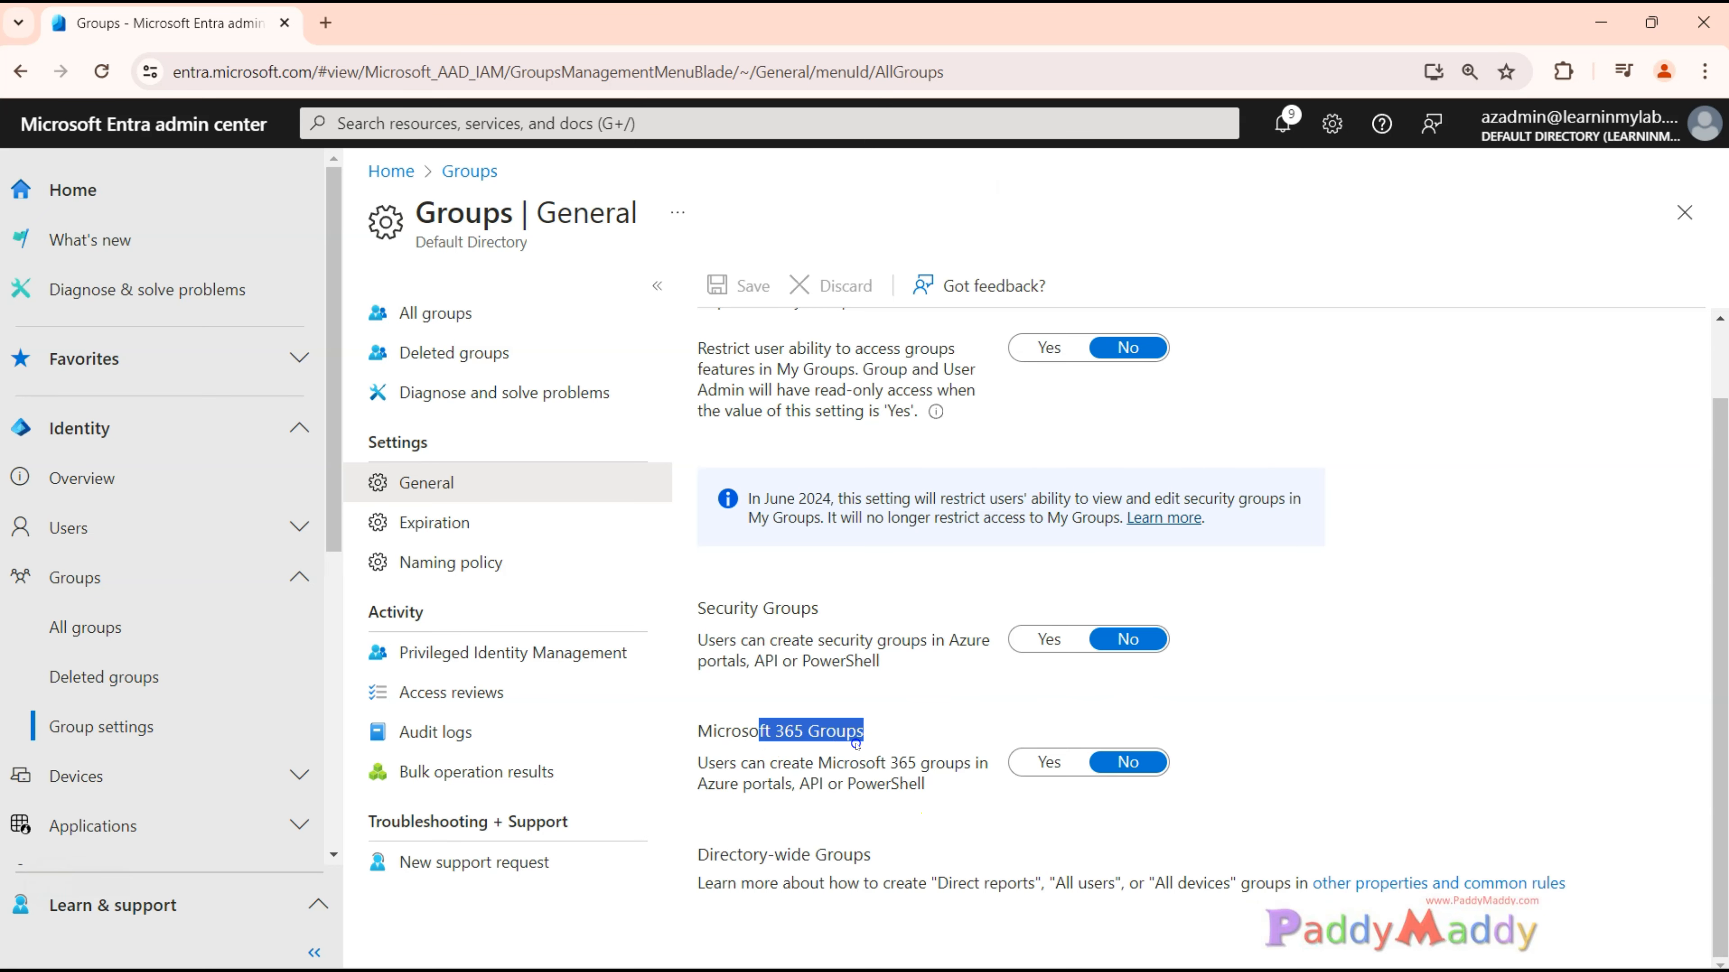
pyautogui.scroll(1, 767, 301)
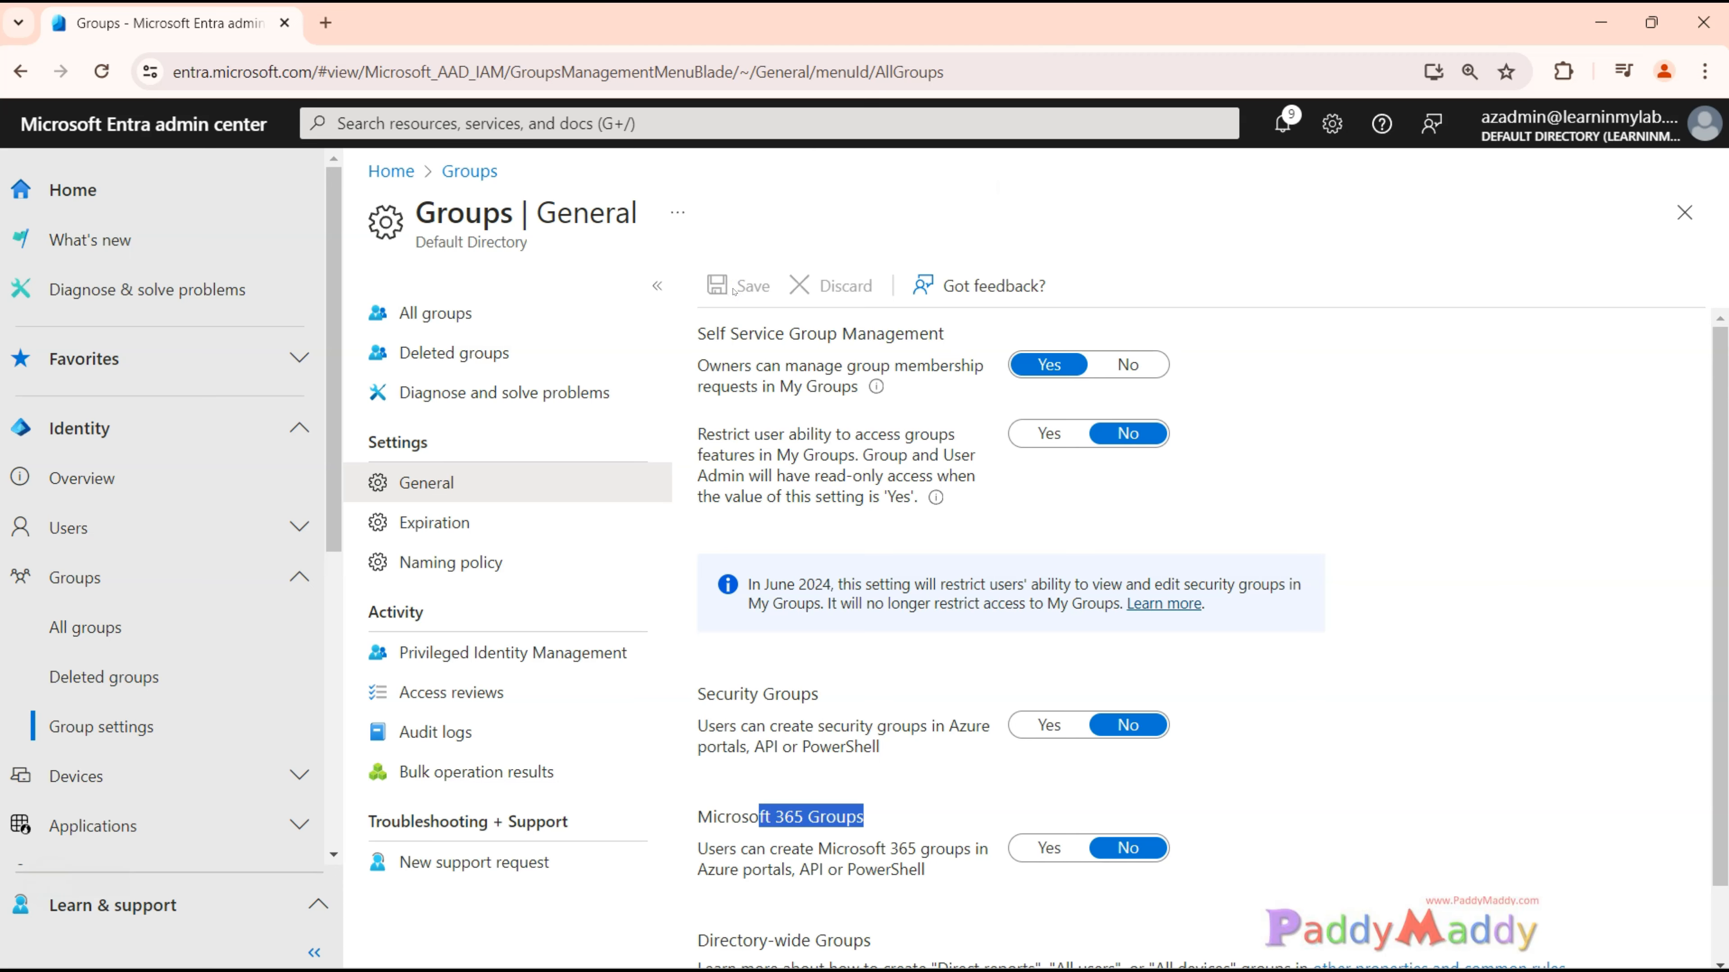
# Open the group Expiration settings and look over the lifetime, email contact and enablement options.
pyautogui.click(450, 522)
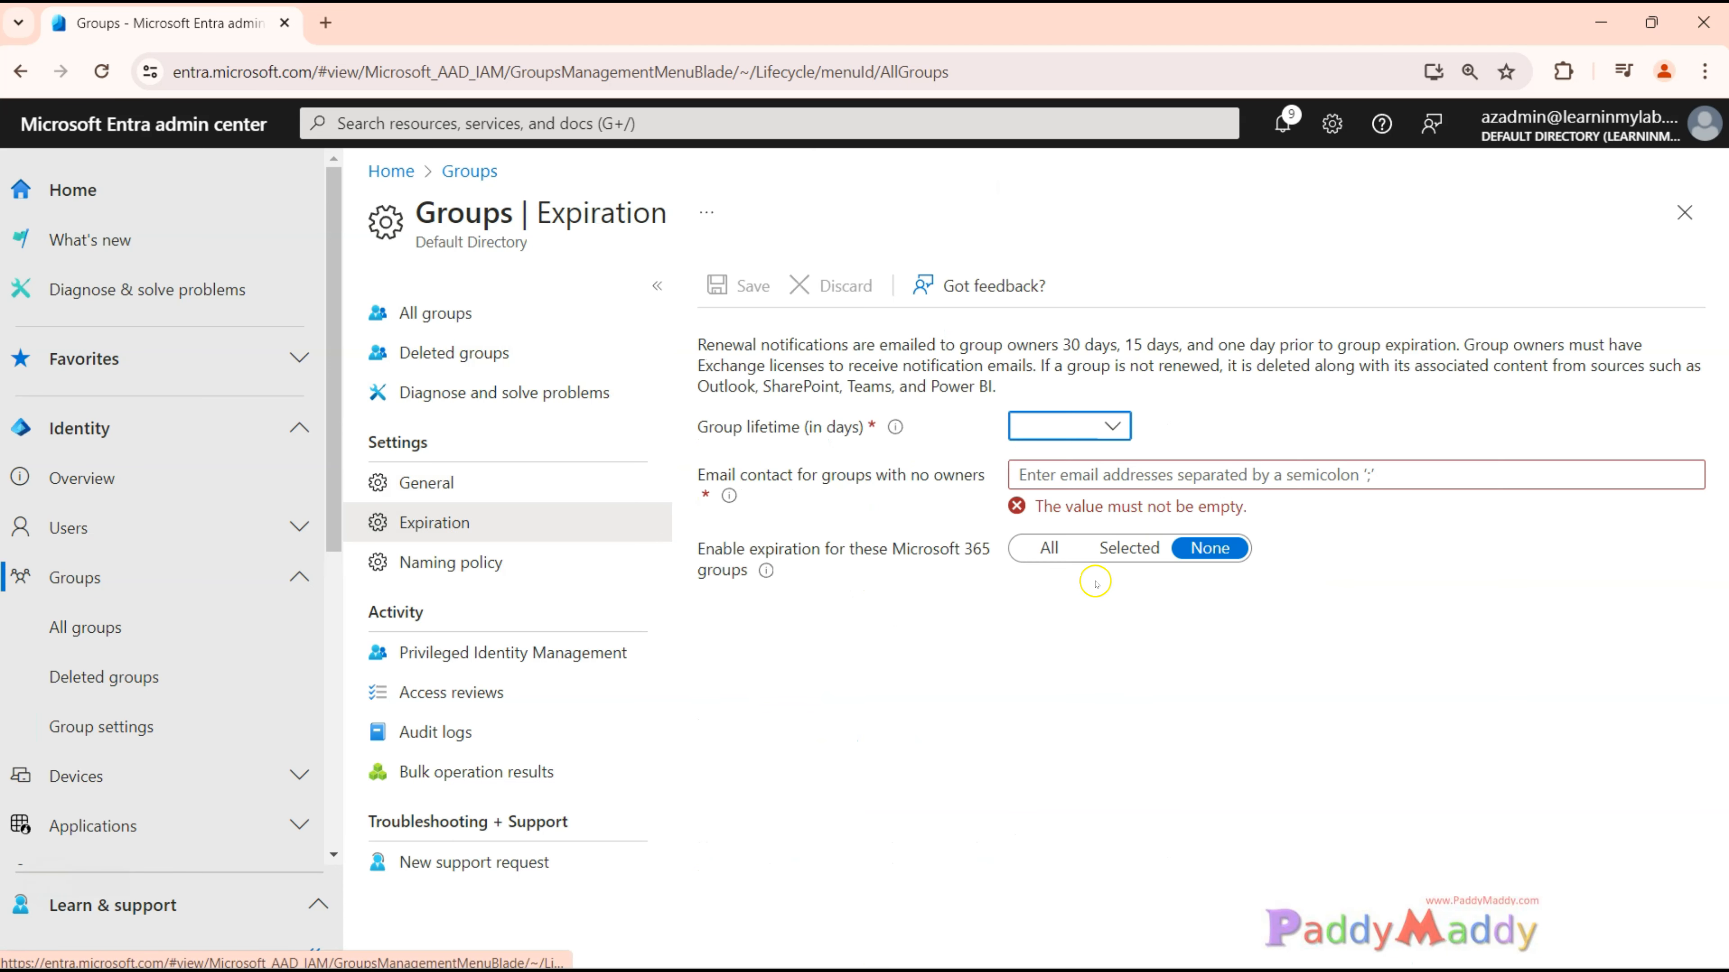
pyautogui.click(987, 764)
pyautogui.click(1068, 677)
pyautogui.click(770, 323)
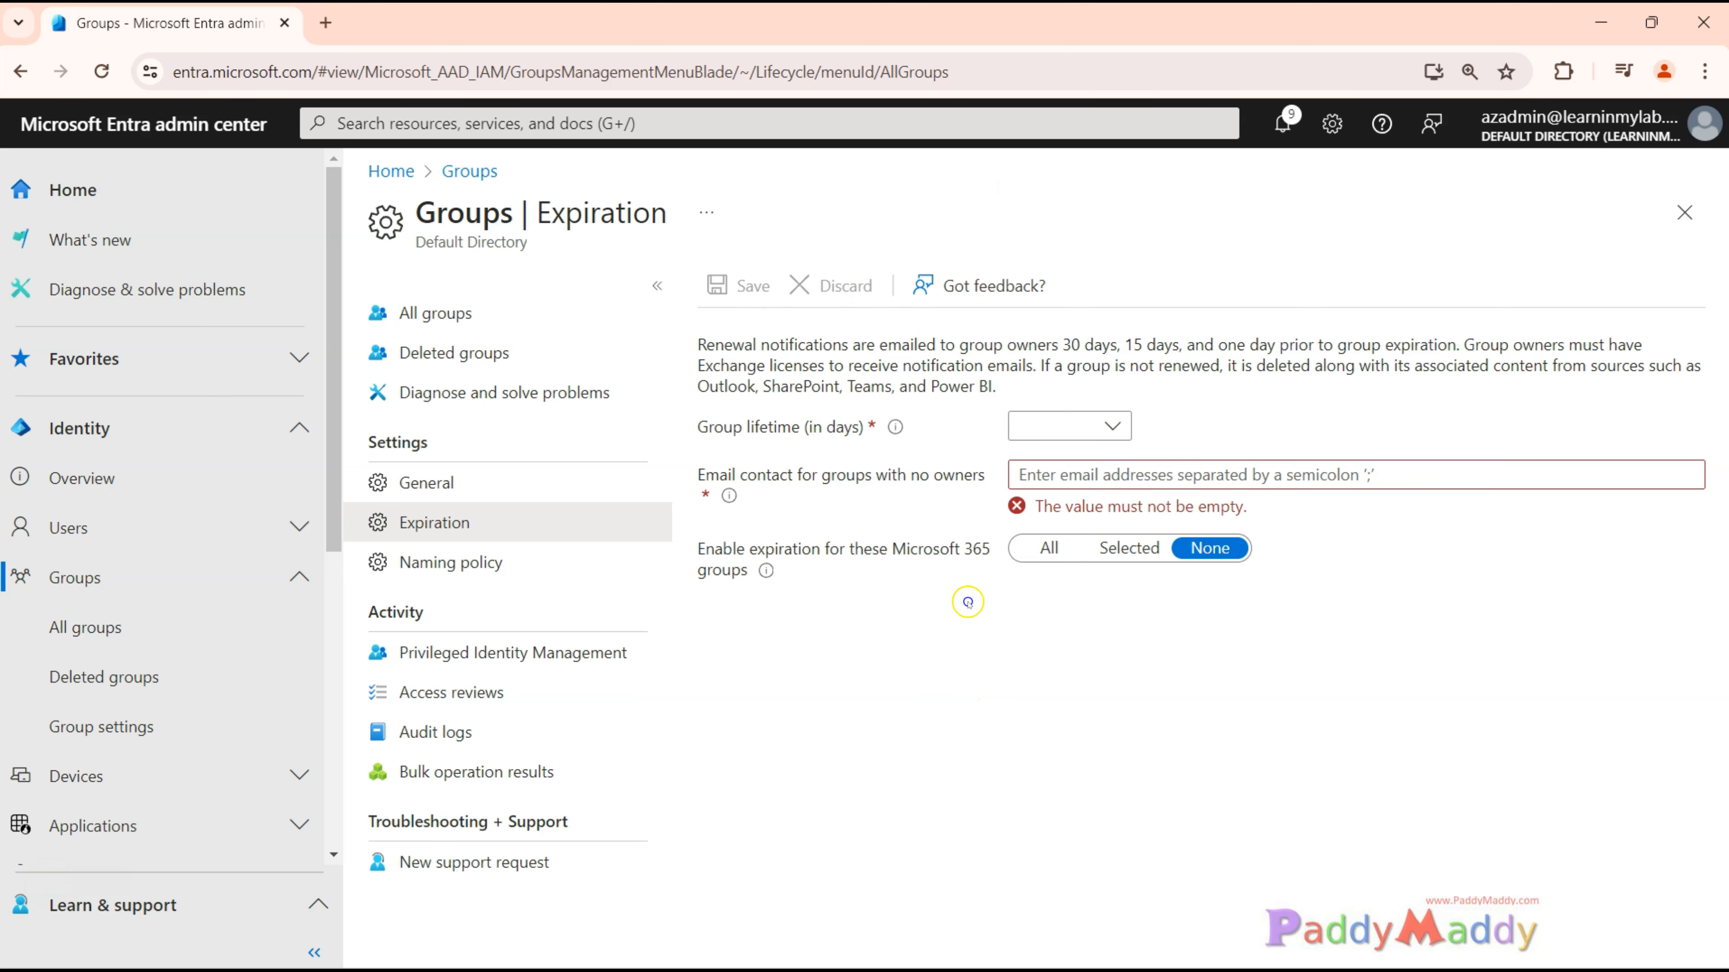
# Open the list of all groups and examine the membership type and group type of the Default Directory group.
pyautogui.click(462, 325)
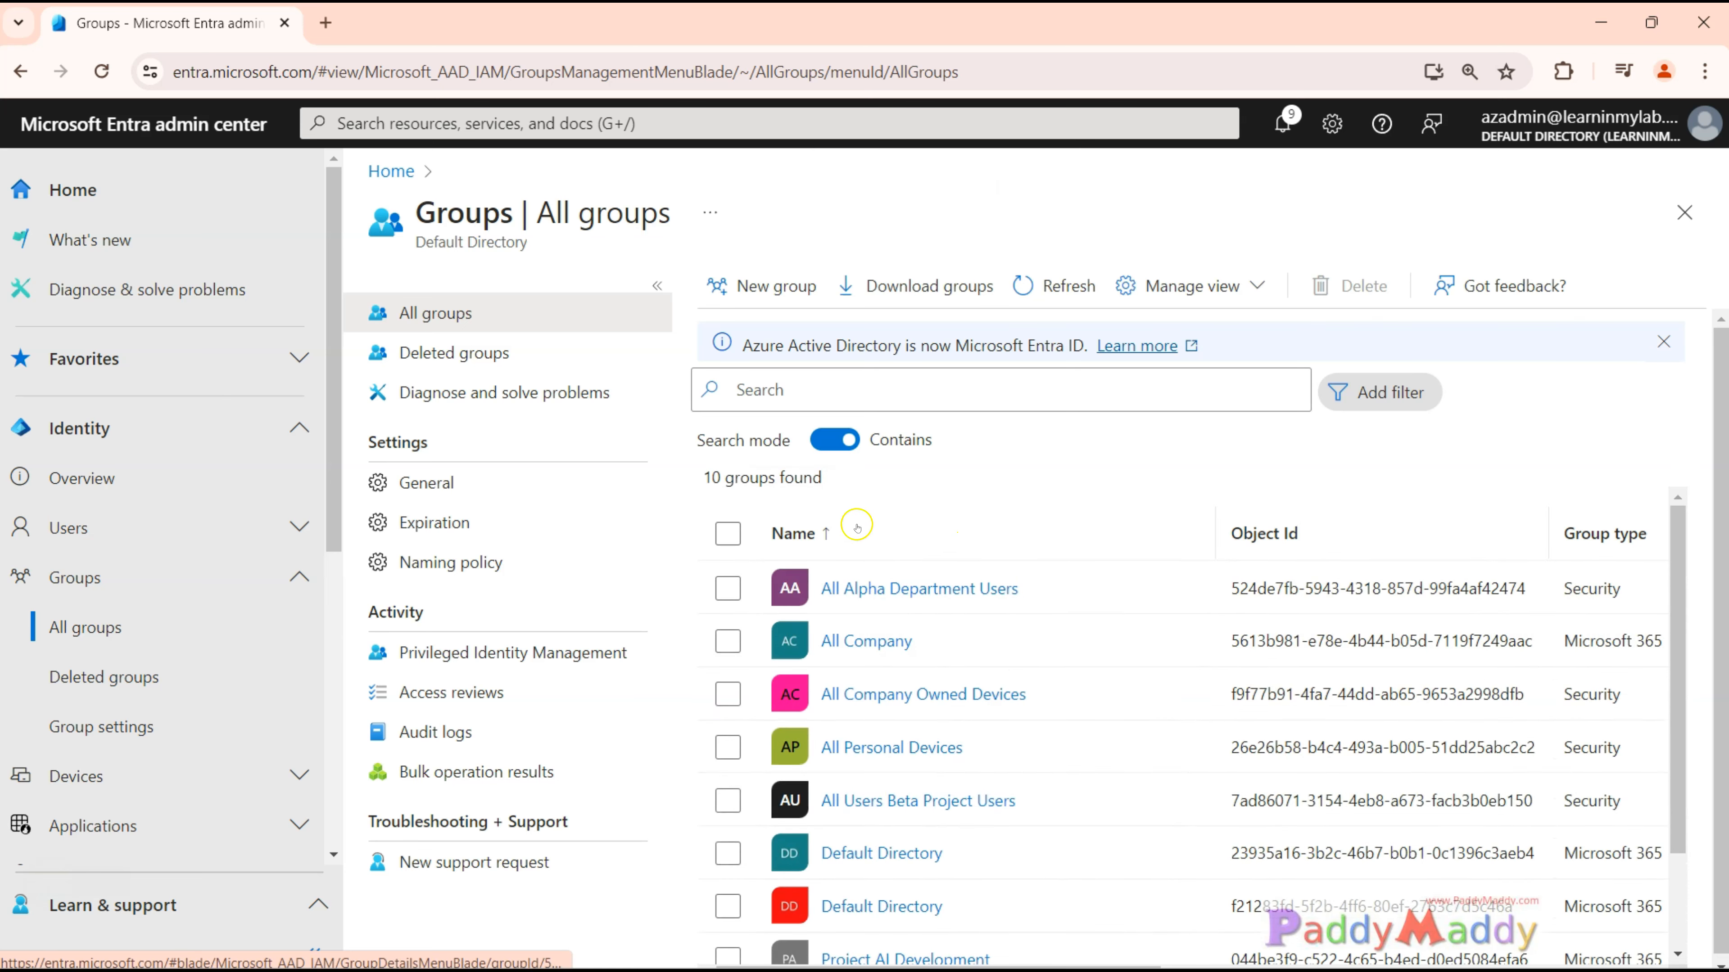
pyautogui.scroll(-3, 1077, 812)
pyautogui.moveTo(1558, 742); pyautogui.dragTo(793, 742)
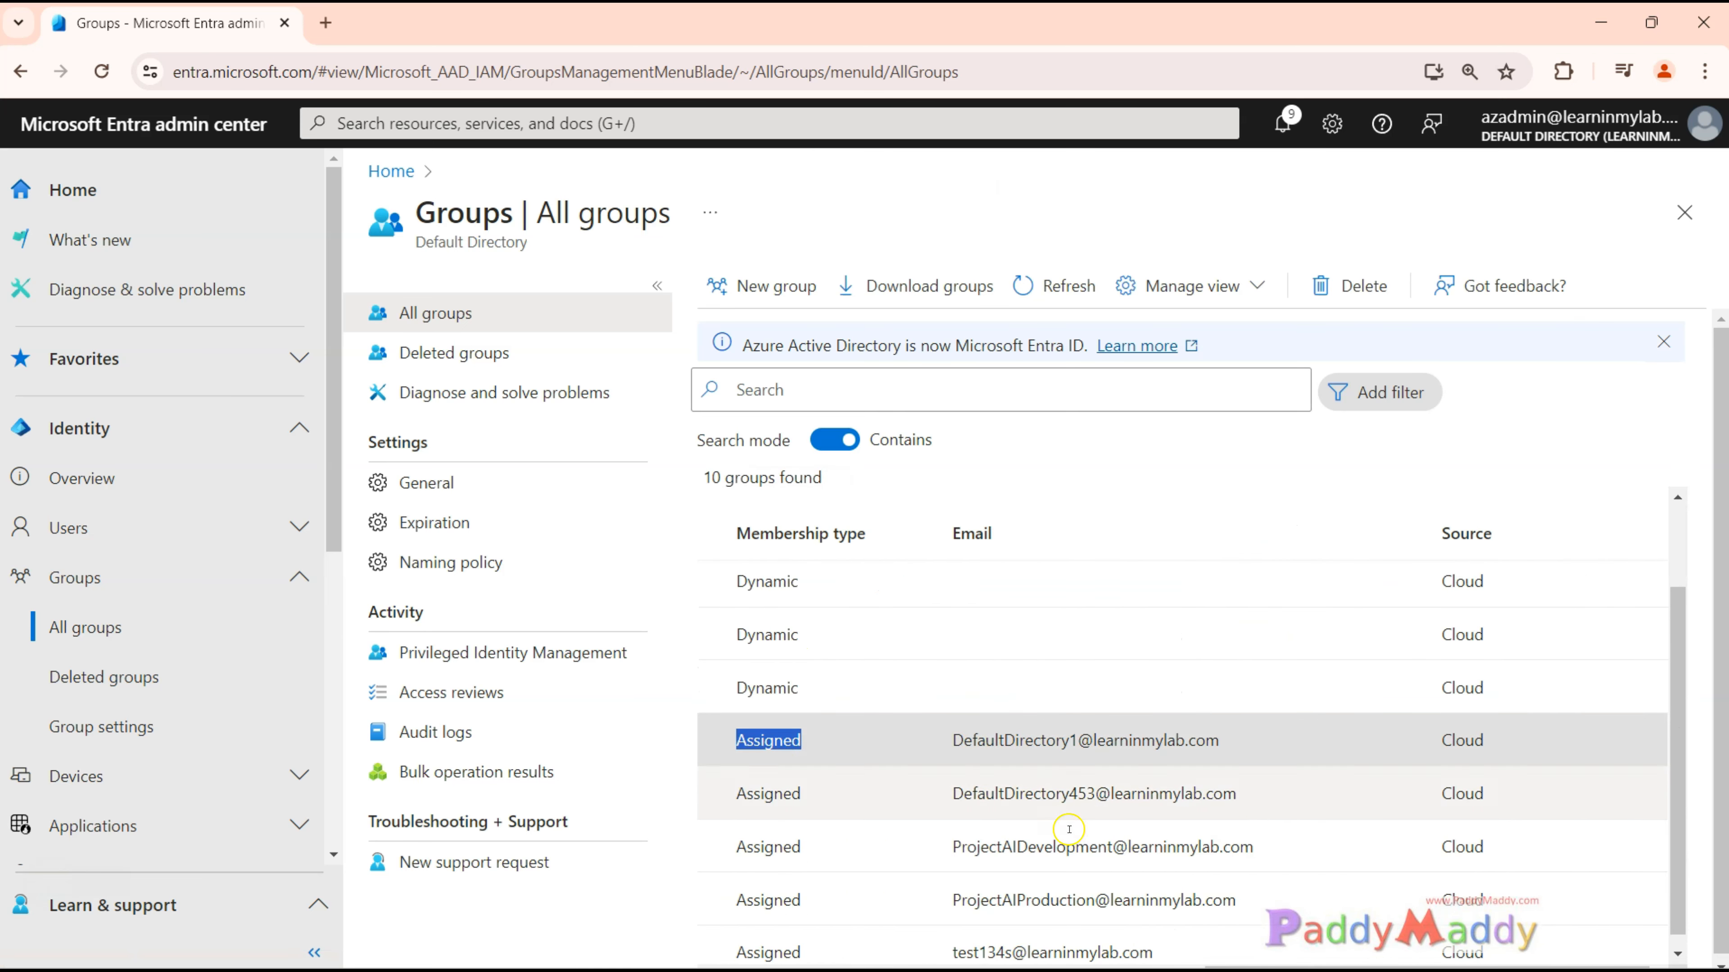
pyautogui.click(861, 754)
pyautogui.hscroll(-5, 860, 753)
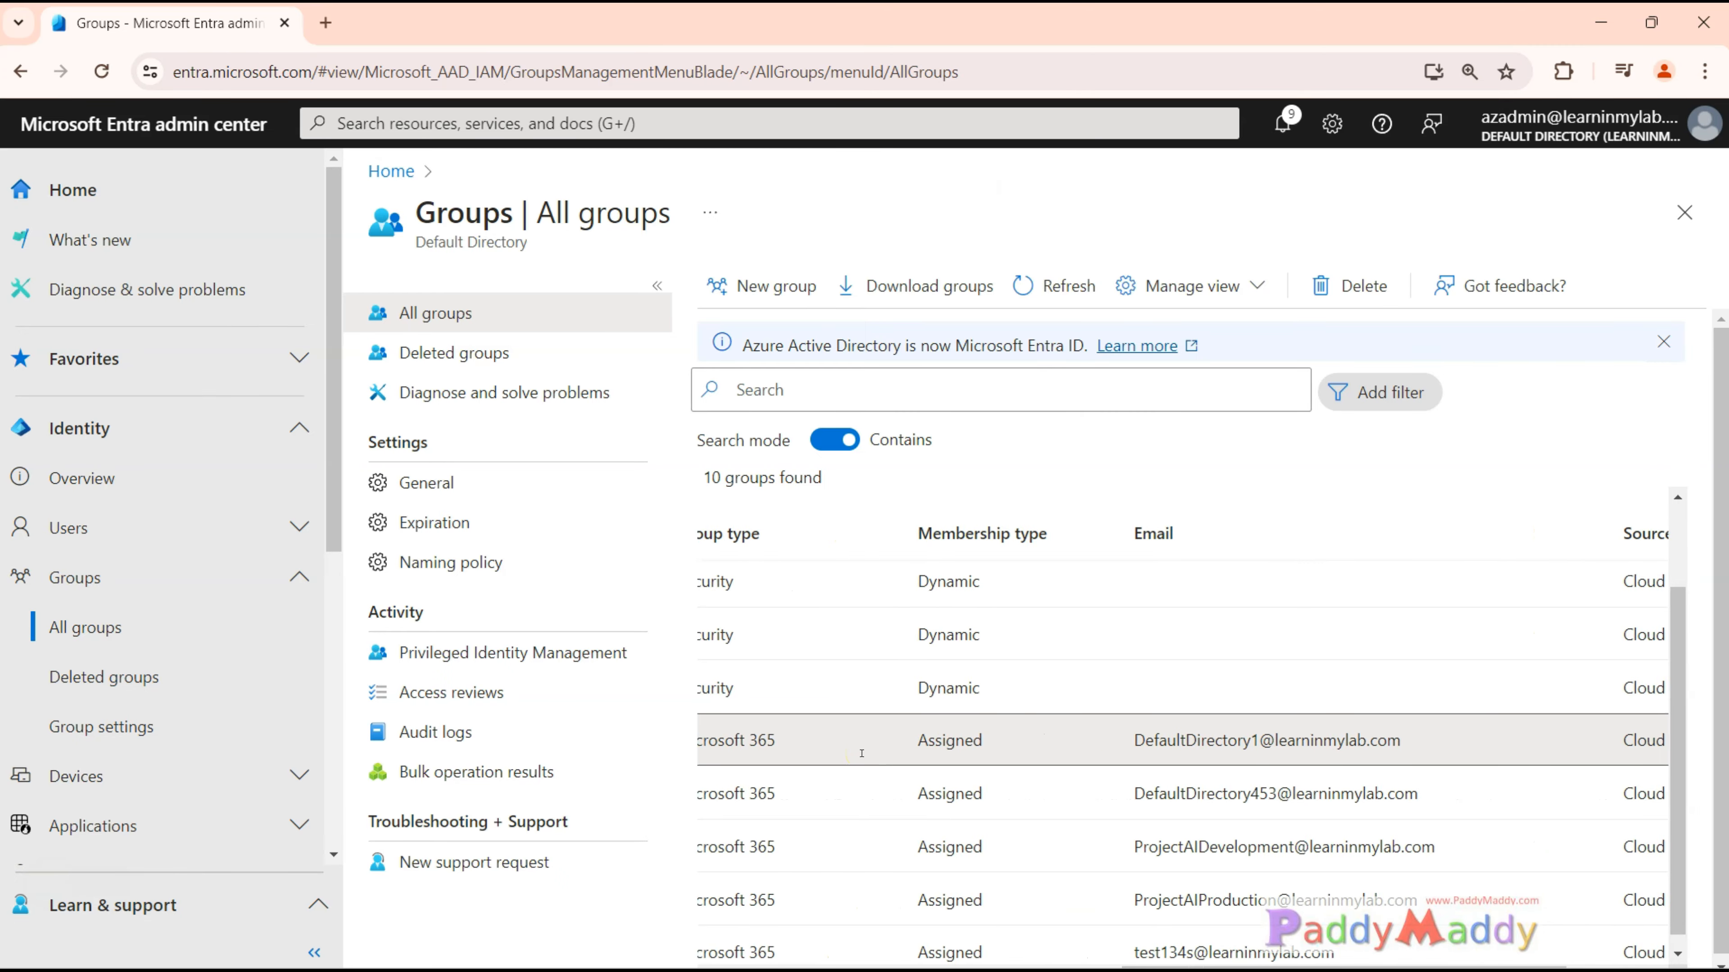
pyautogui.hscroll(-2, 861, 753)
pyautogui.moveTo(971, 739); pyautogui.dragTo(1076, 734)
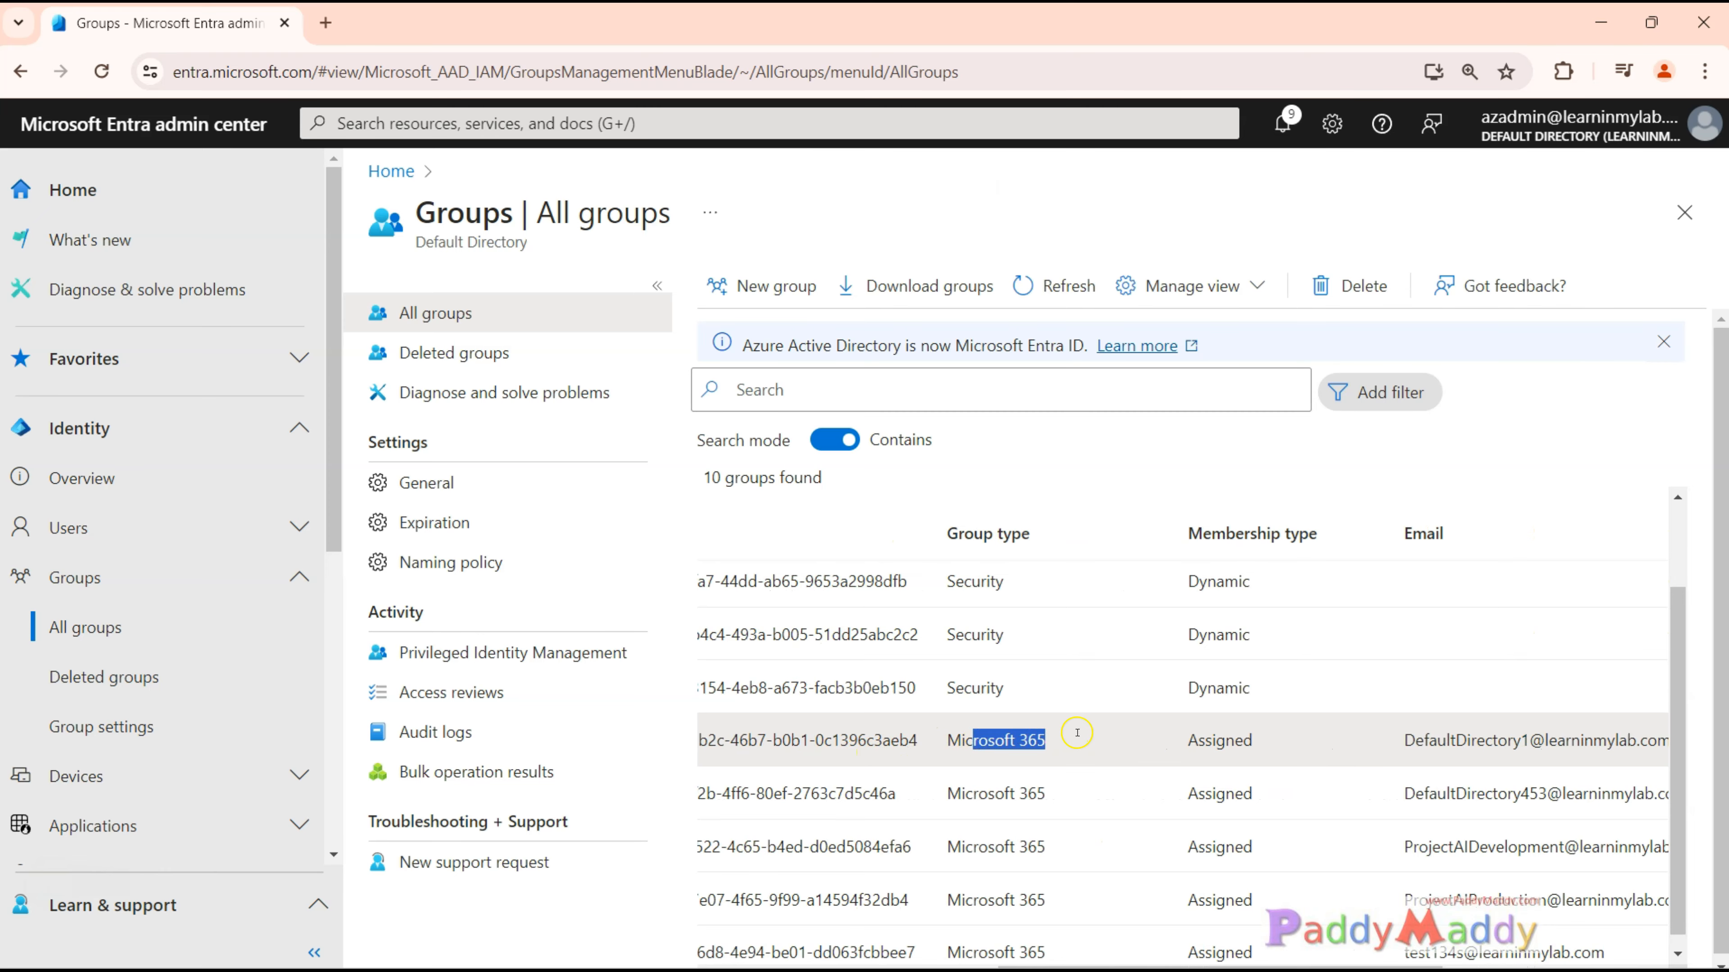
# Collapse the main navigation and check which groups have the Microsoft 365 group type, including Project AI Development.
pyautogui.click(314, 952)
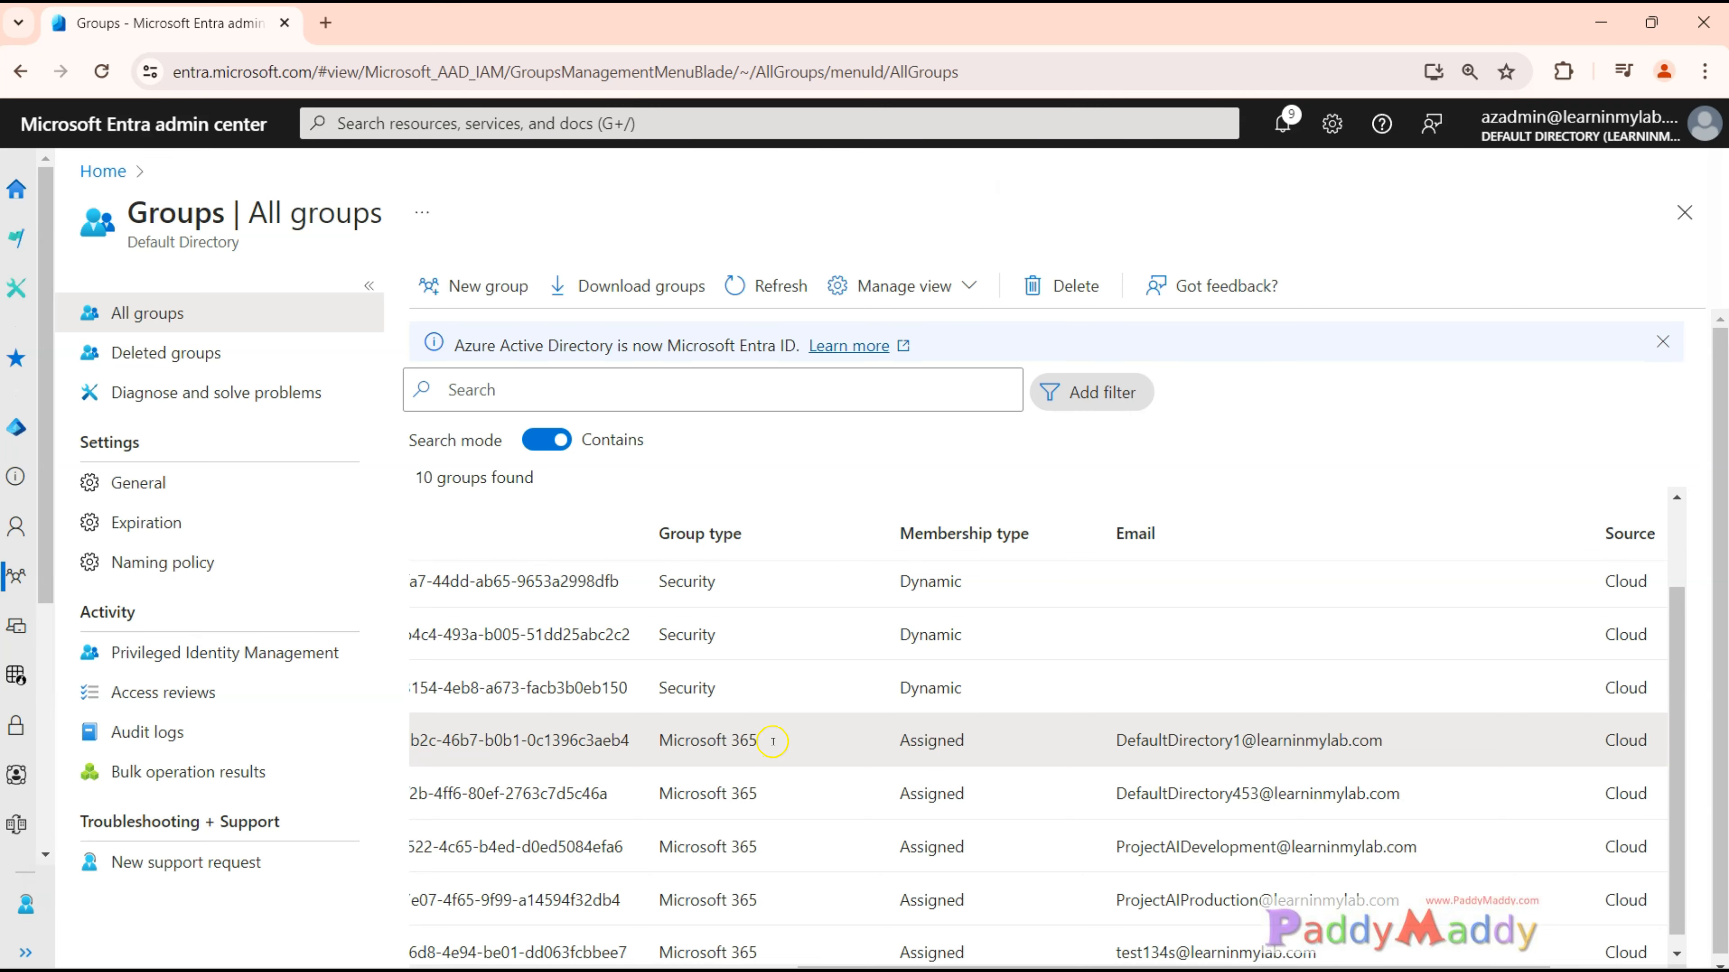
pyautogui.moveTo(773, 741); pyautogui.dragTo(674, 742)
pyautogui.tripleClick(707, 748)
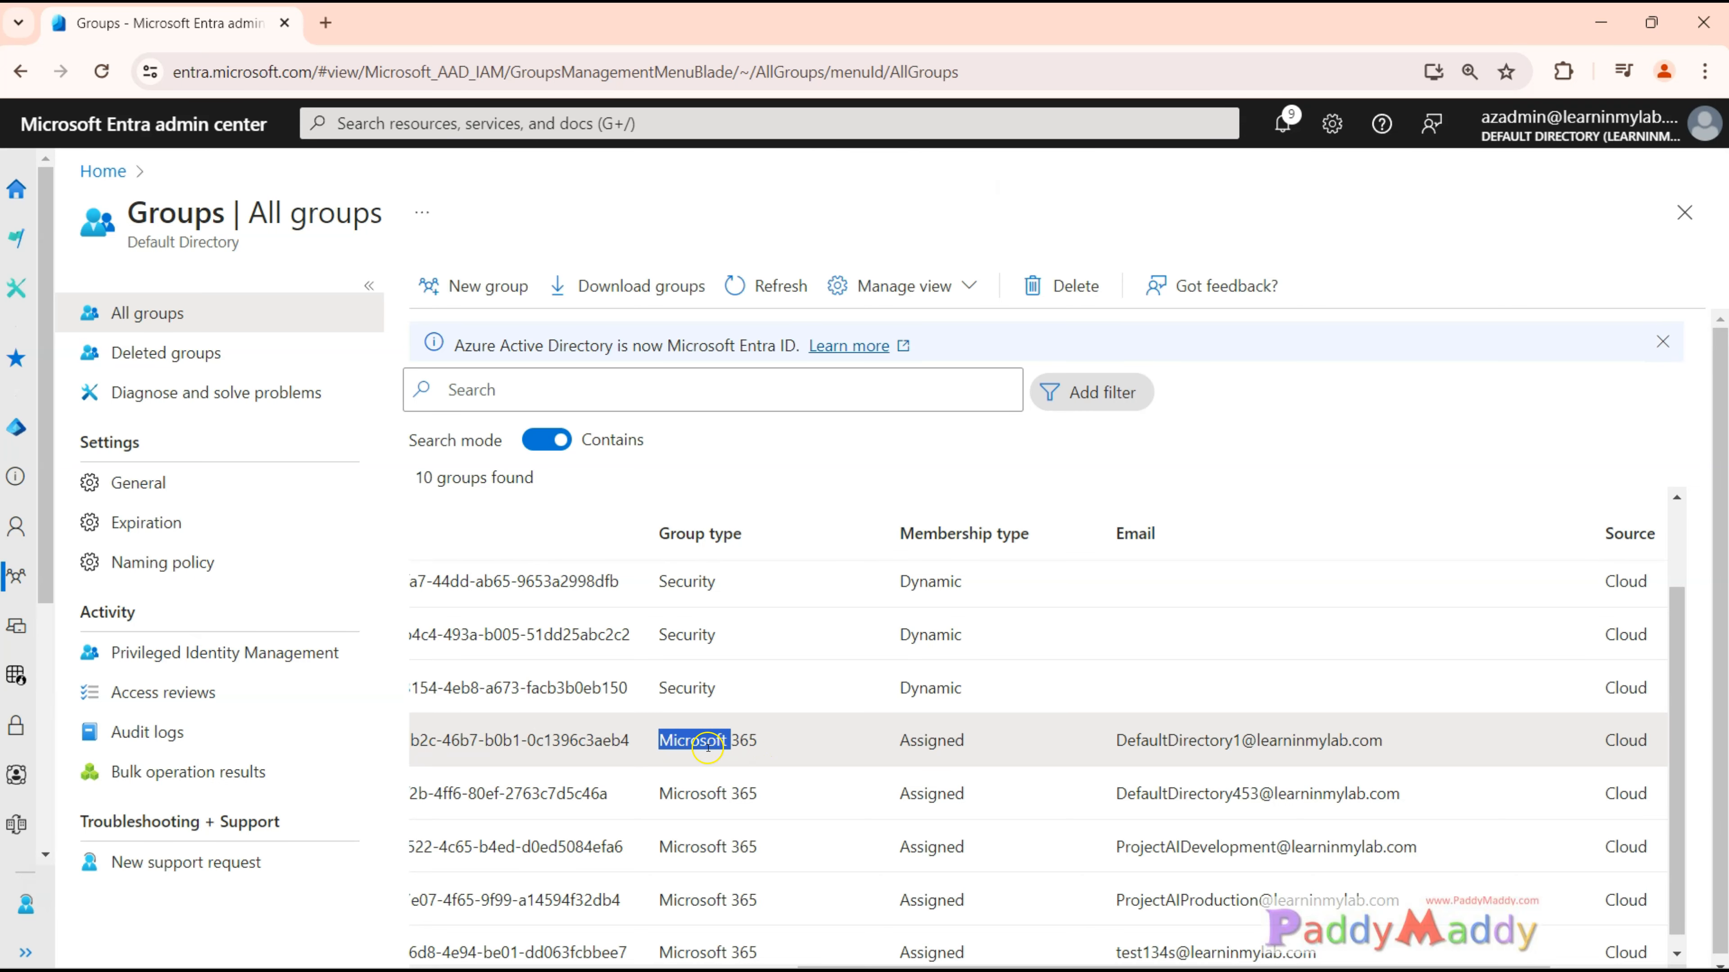
pyautogui.click(668, 779)
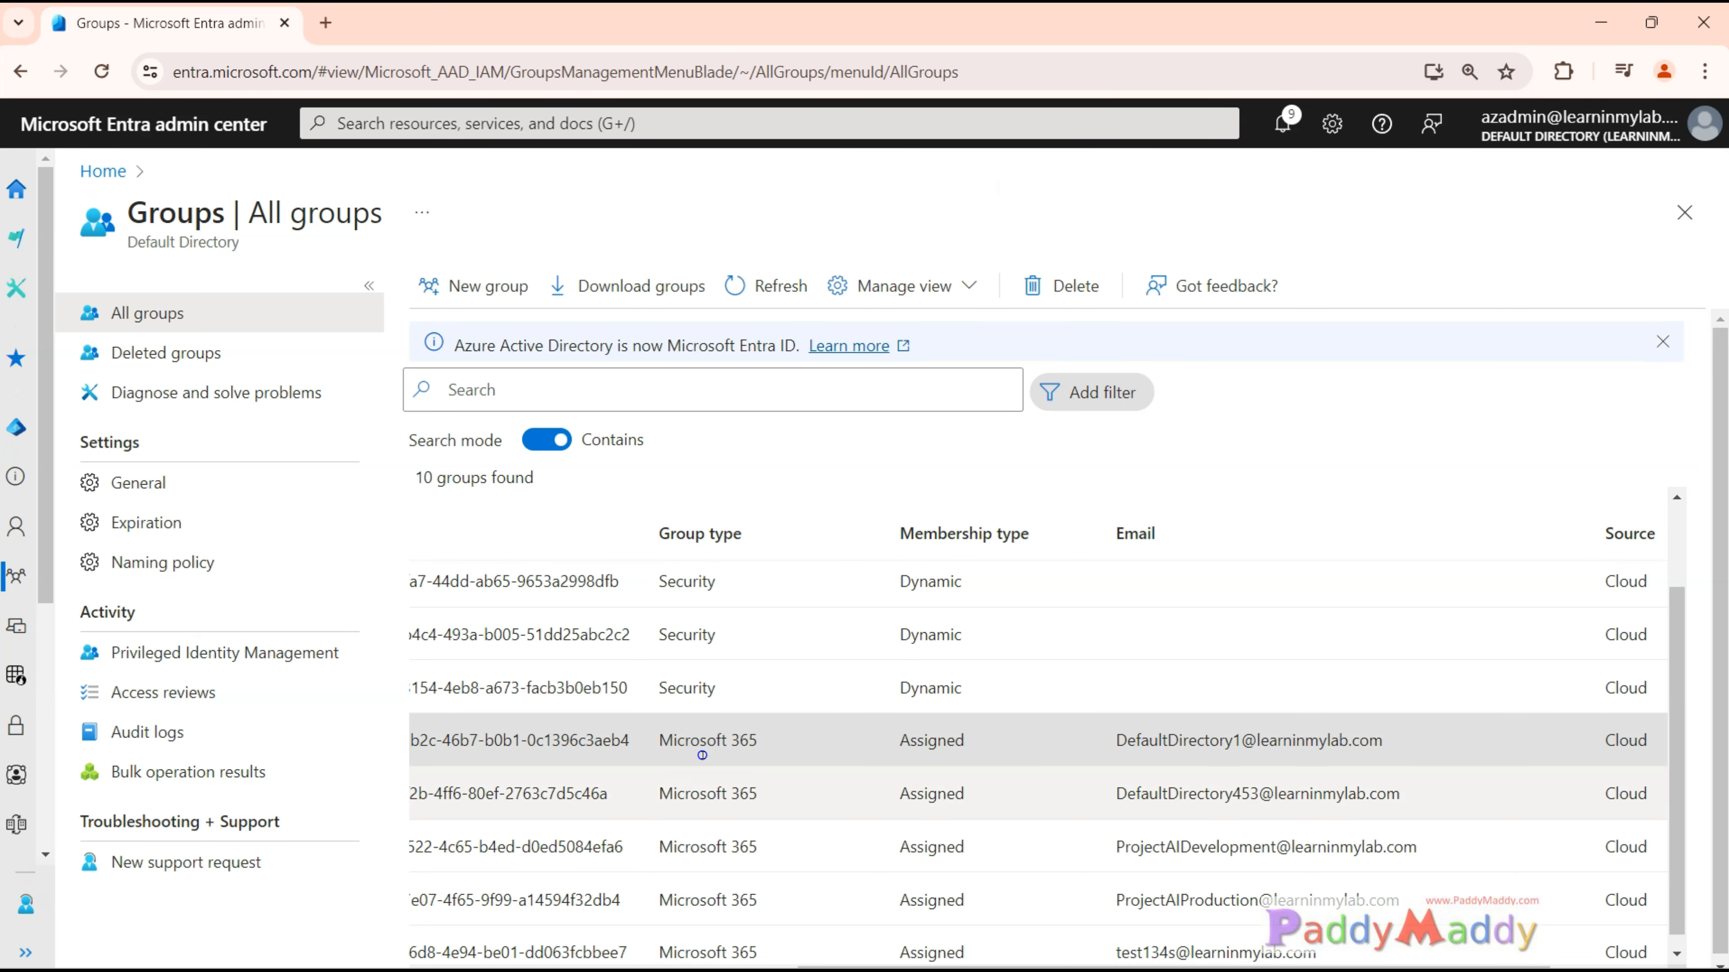
pyautogui.moveTo(660, 750); pyautogui.dragTo(761, 744)
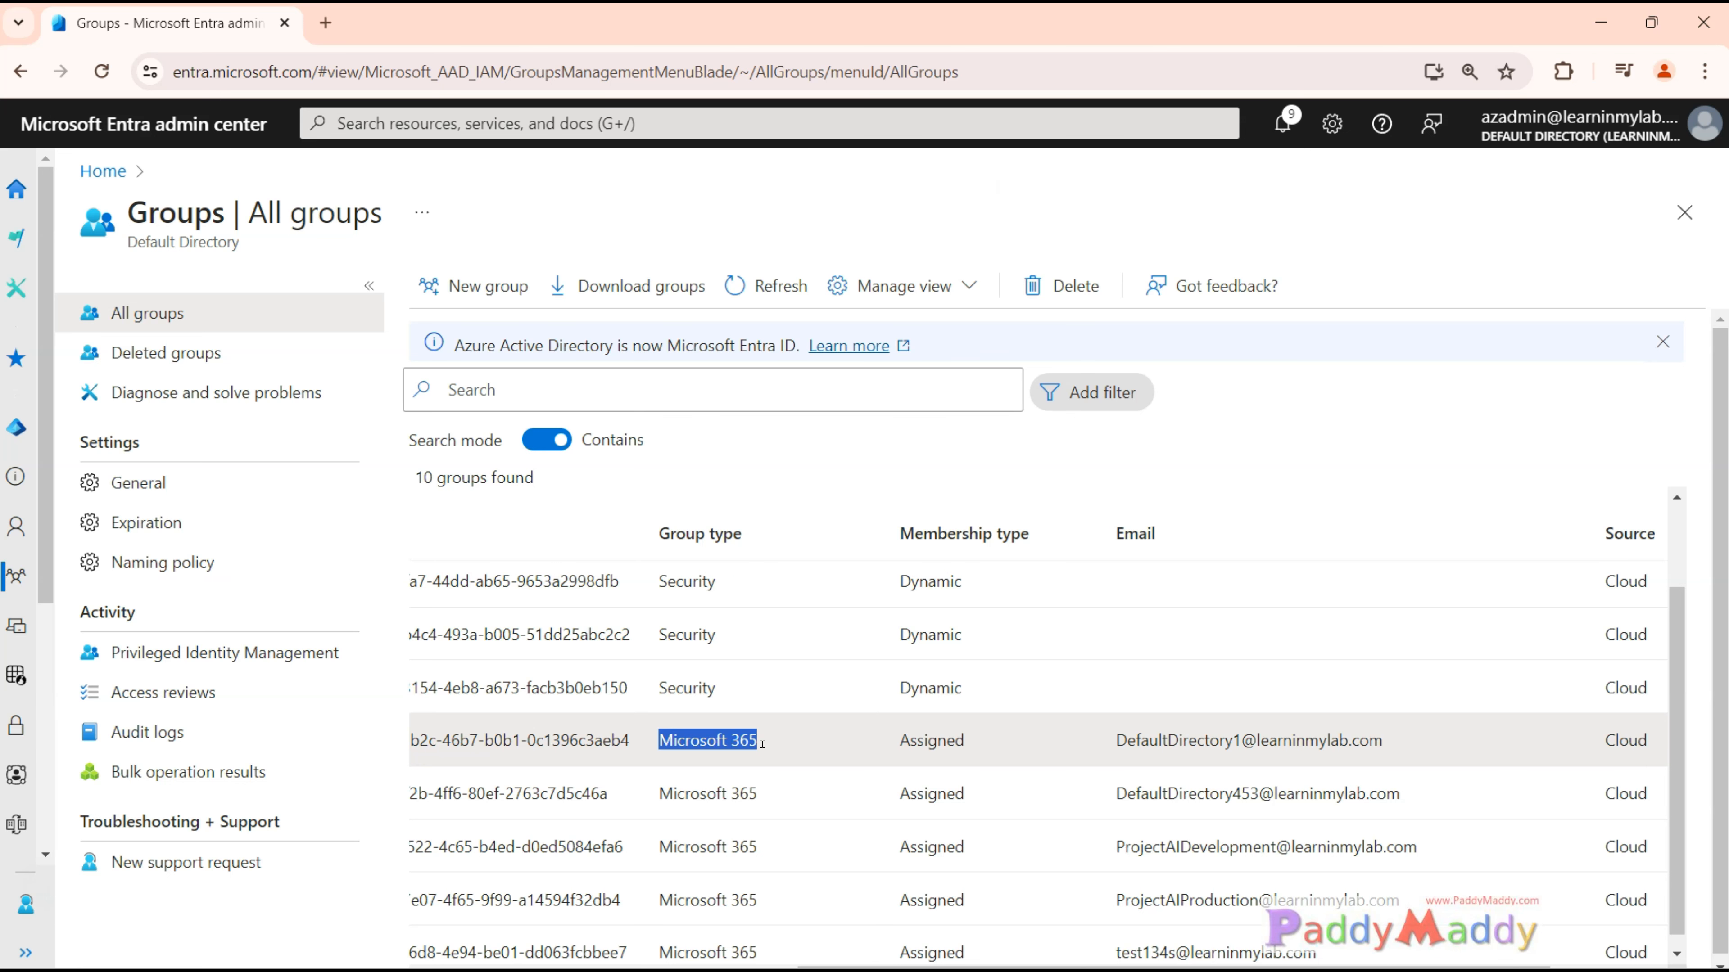
pyautogui.moveTo(762, 745); pyautogui.dragTo(1543, 809)
pyautogui.scroll(-1, 1294, 850)
pyautogui.moveTo(1276, 829); pyautogui.dragTo(1619, 803)
pyautogui.doubleClick(1331, 831)
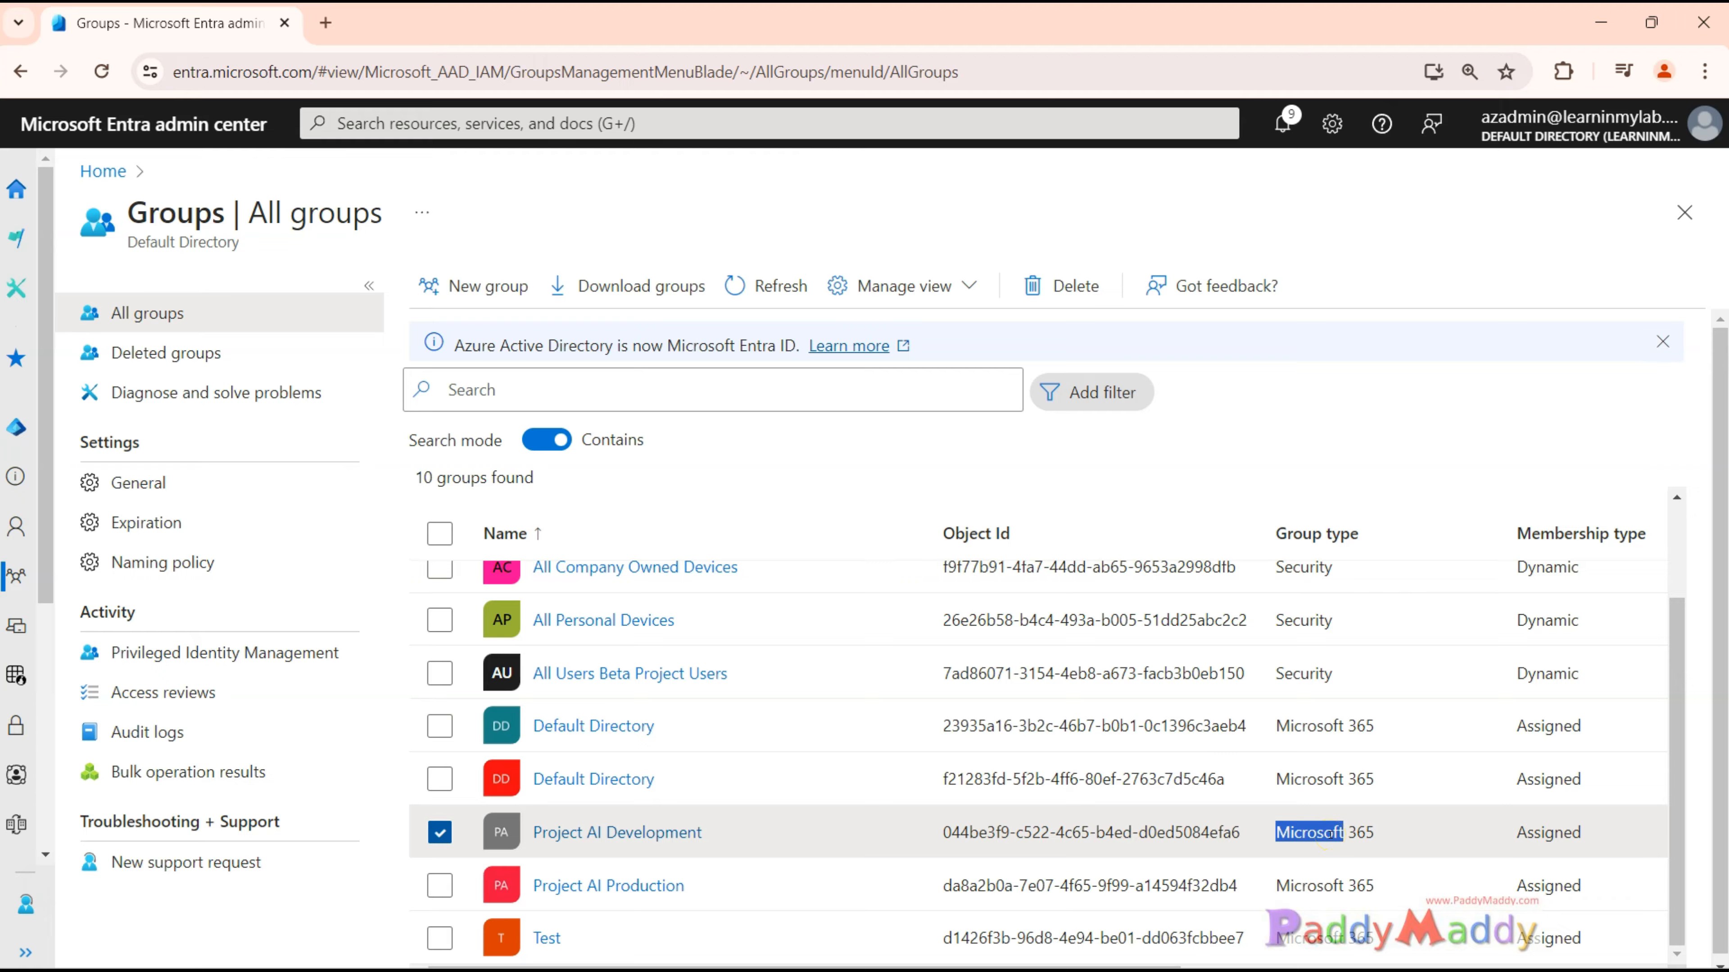
# Return to the group Expiration settings and set the group lifetime to 365 days.
pyautogui.click(182, 529)
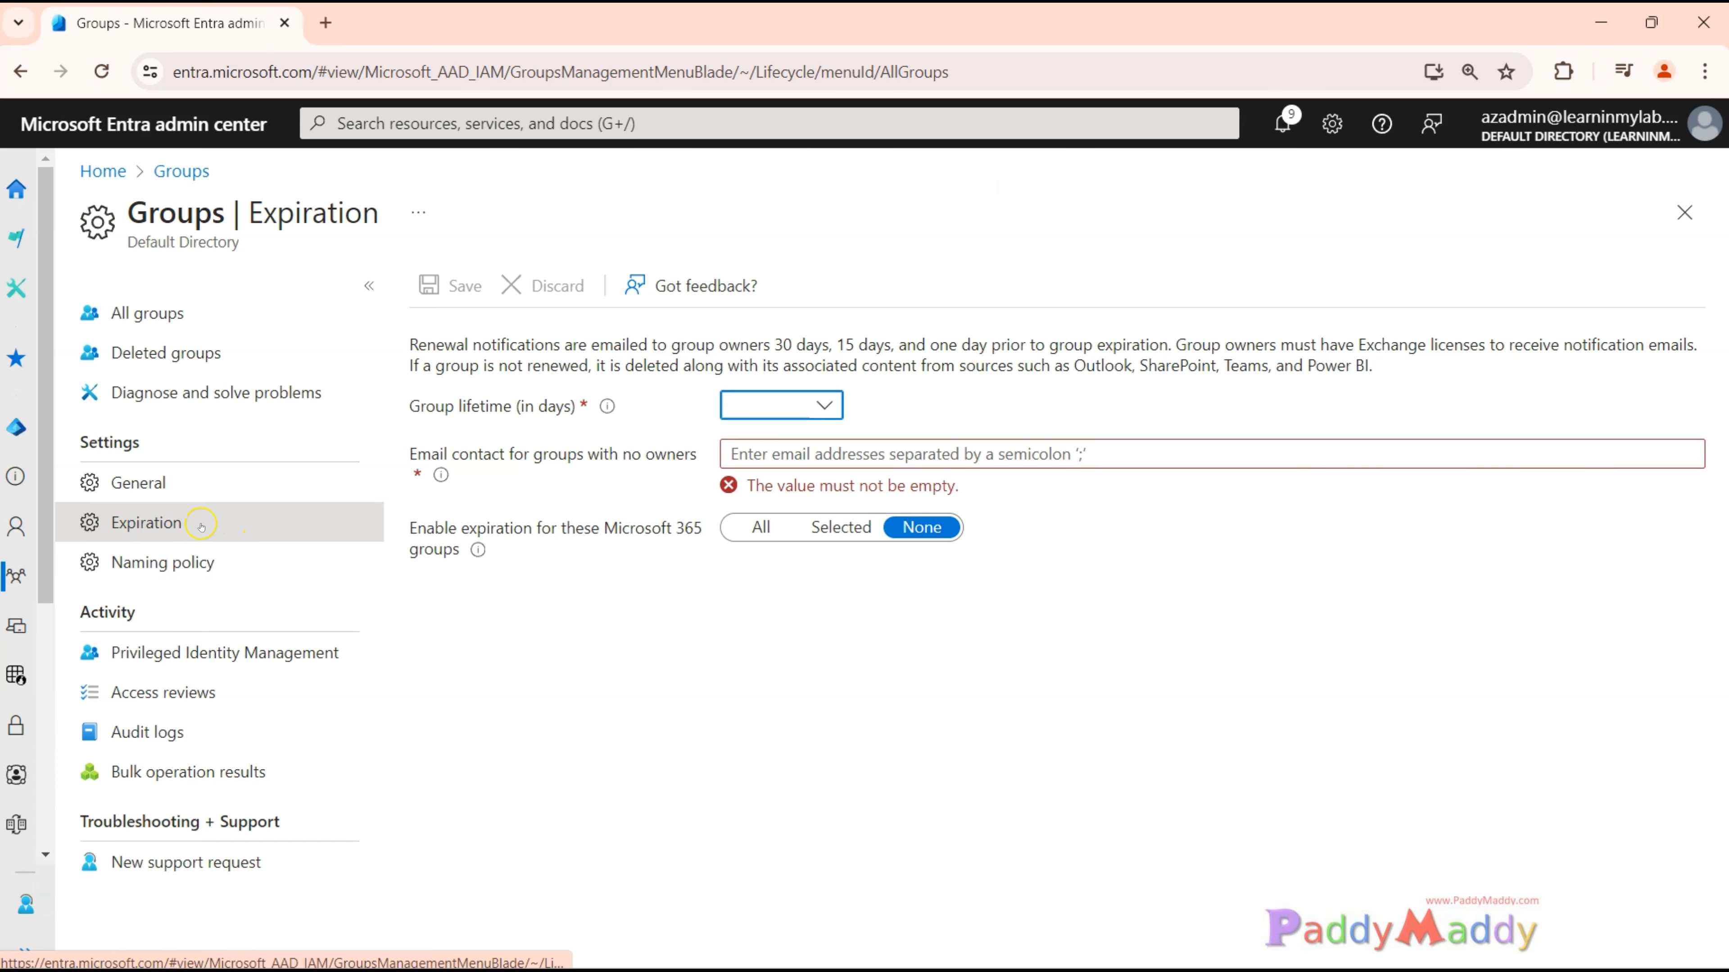
pyautogui.click(698, 757)
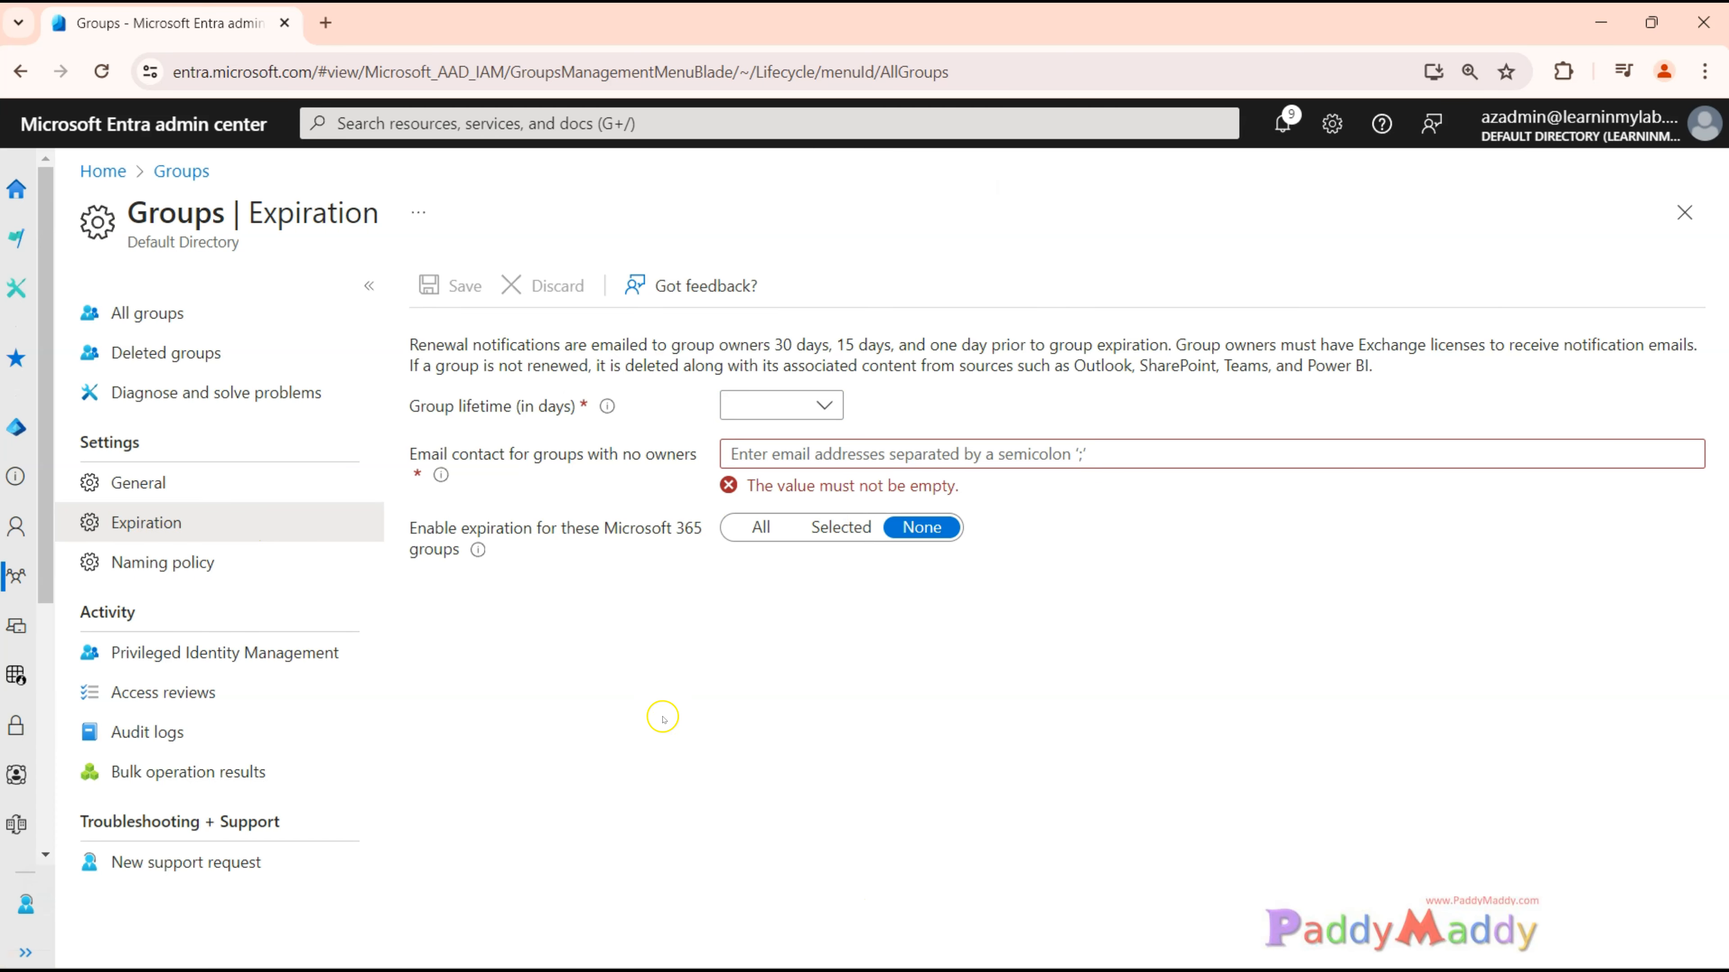
pyautogui.click(824, 403)
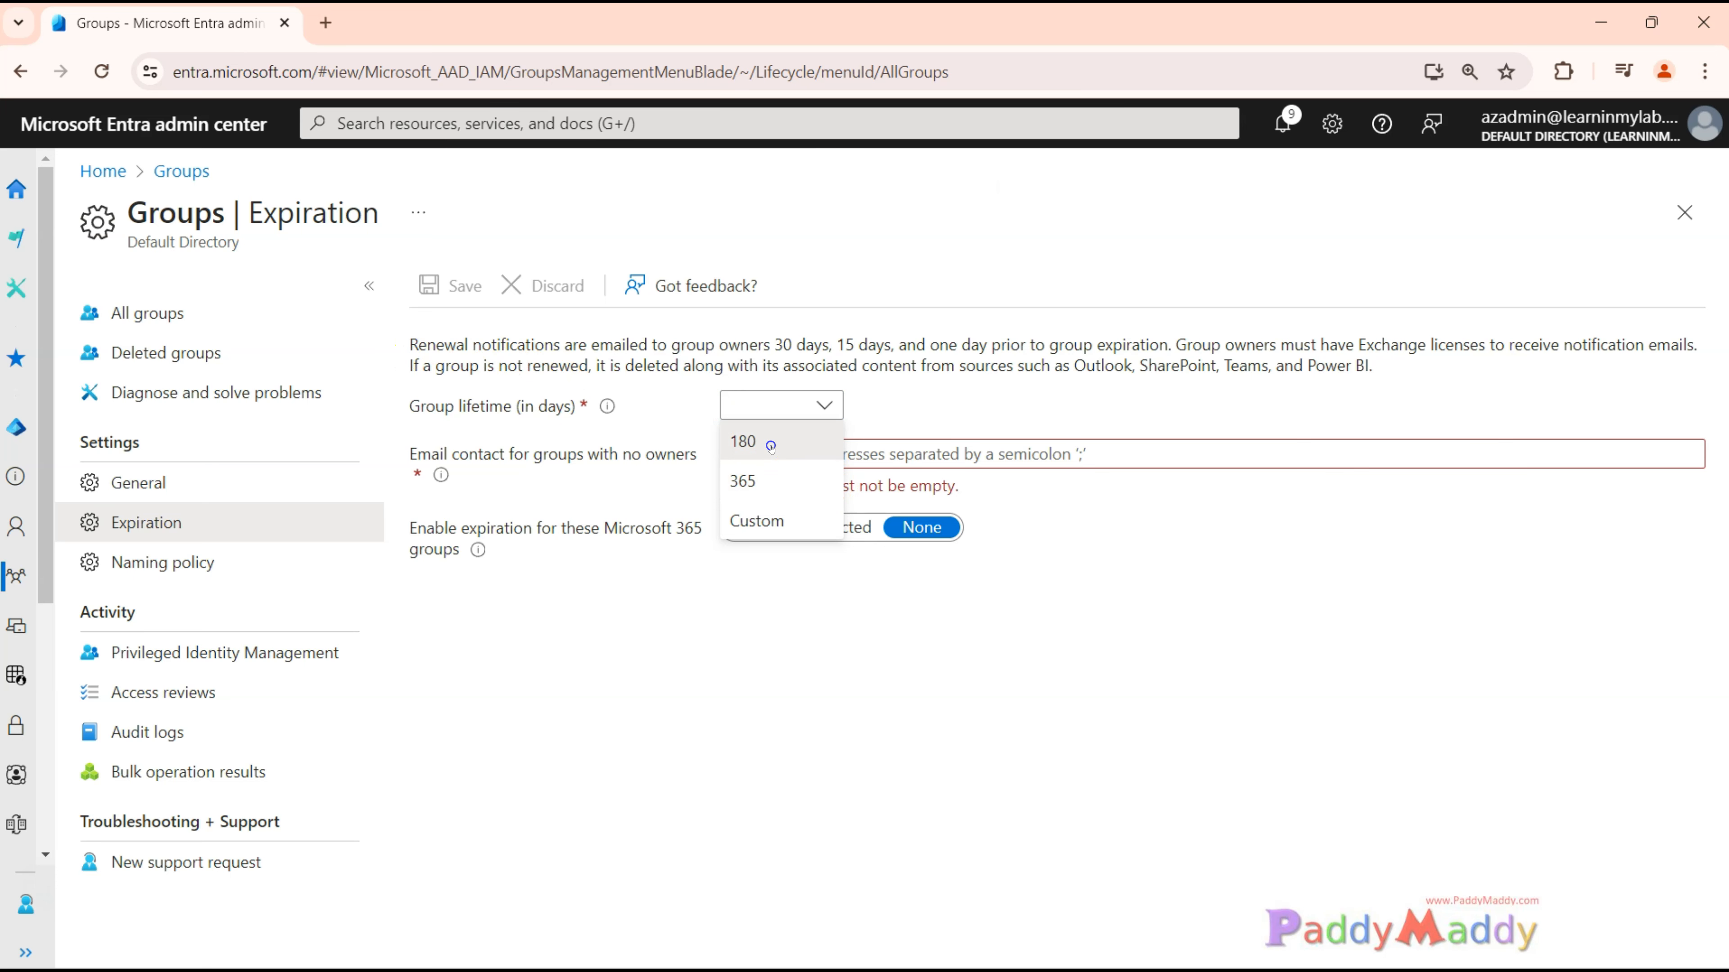
pyautogui.click(761, 482)
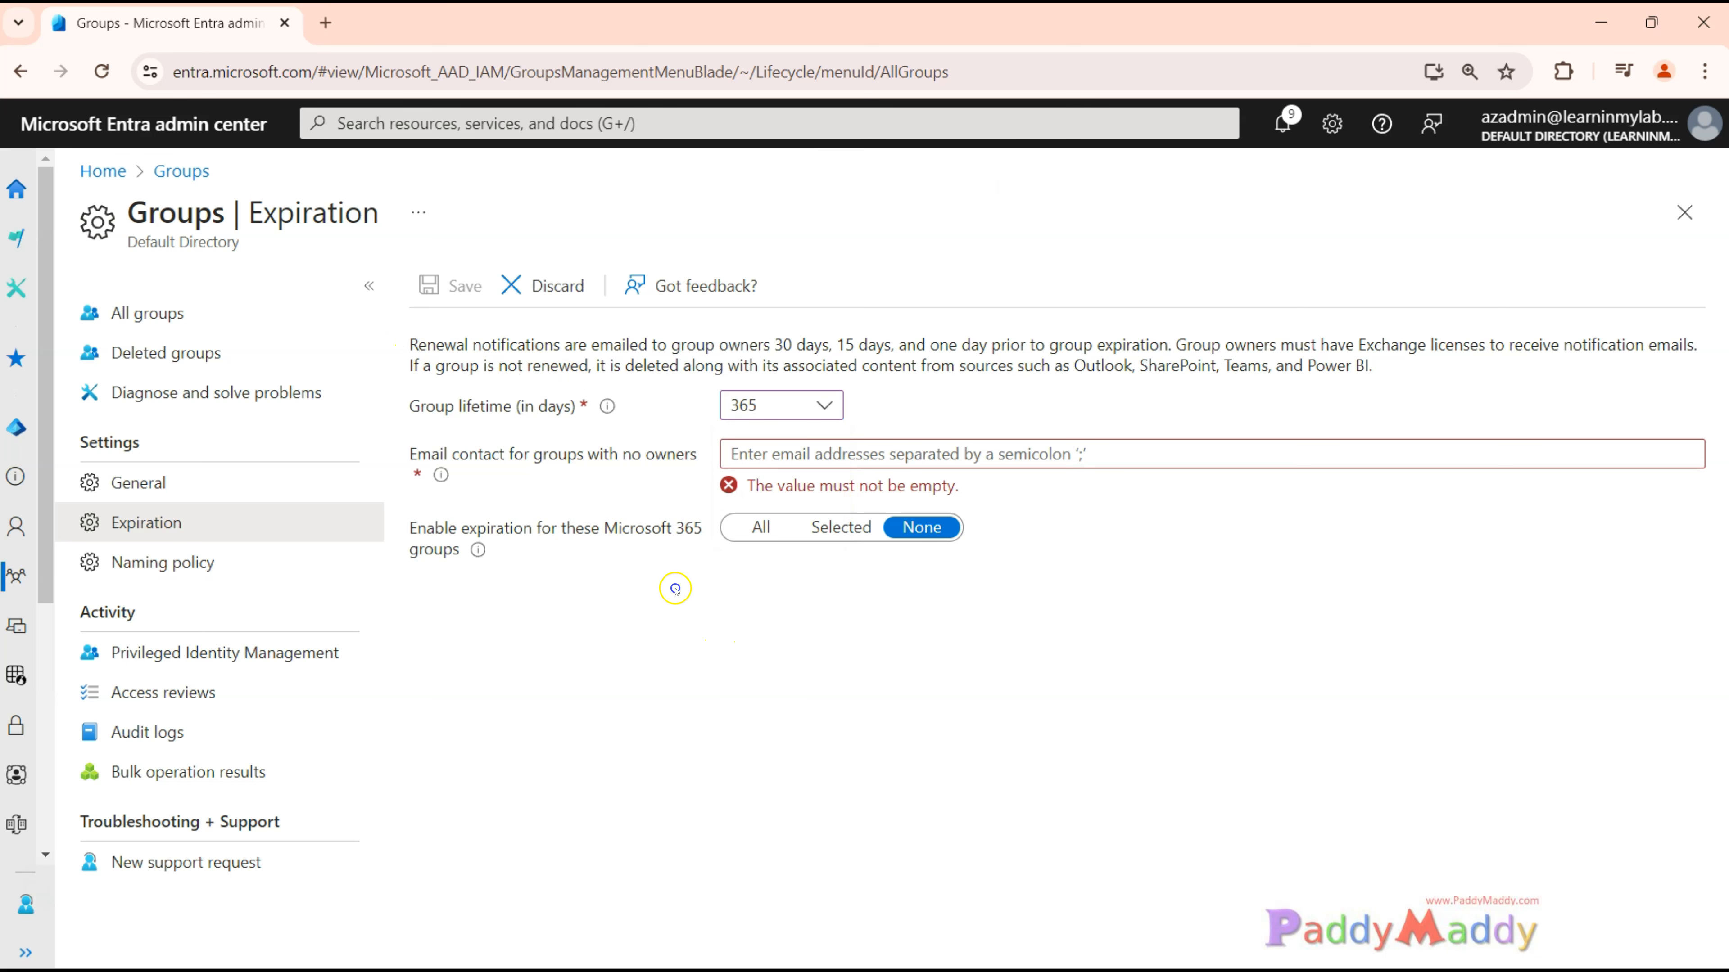
# Read the explanation of renewal notifications to group owners and the deletion of groups that are not renewed.
pyautogui.moveTo(469, 454); pyautogui.dragTo(577, 455)
pyautogui.moveTo(410, 406); pyautogui.dragTo(510, 409)
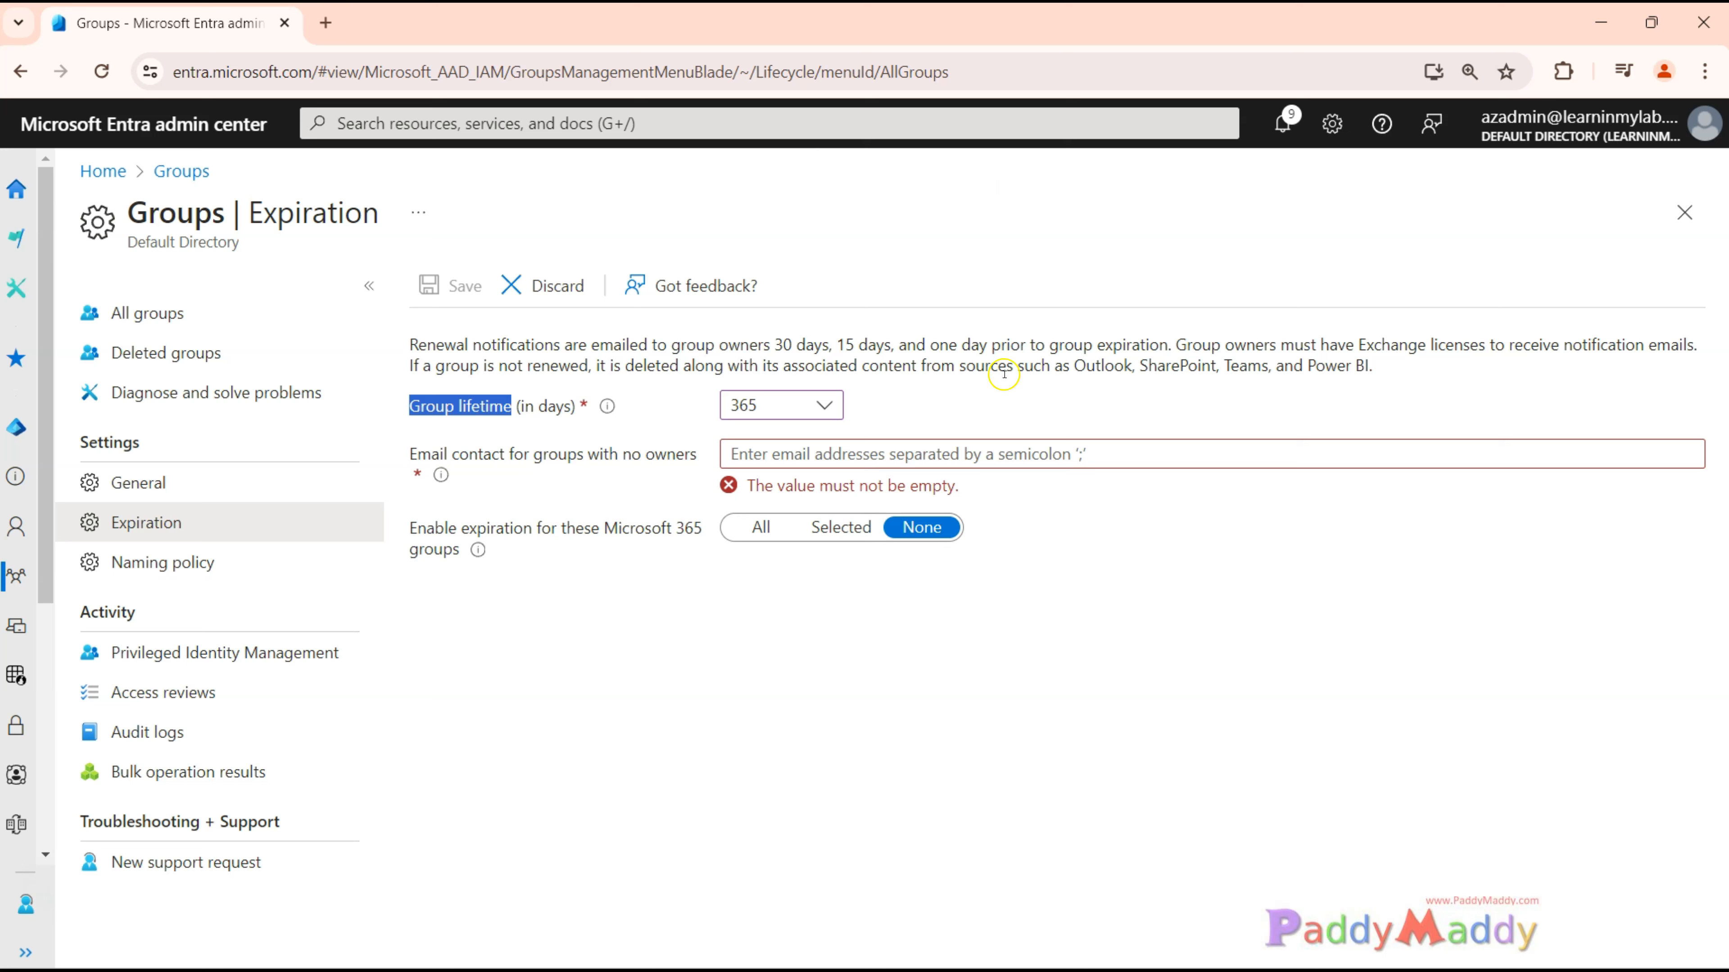
pyautogui.moveTo(517, 345); pyautogui.dragTo(1171, 345)
pyautogui.click(810, 717)
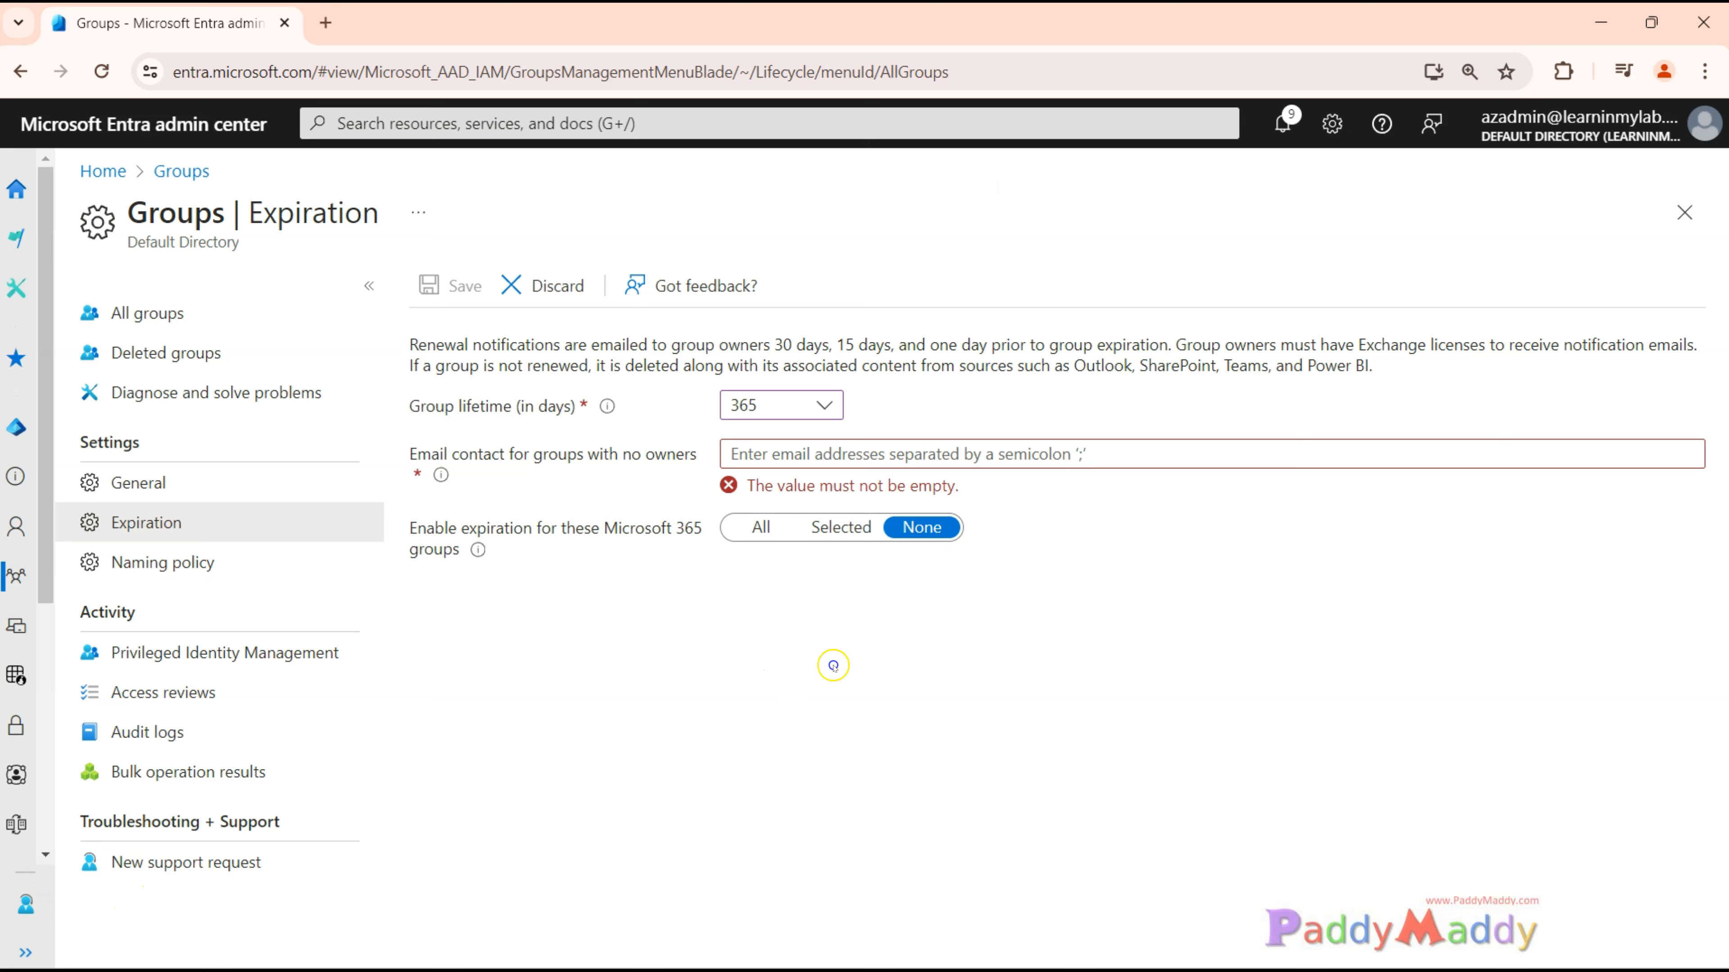
pyautogui.moveTo(596, 344); pyautogui.dragTo(795, 344)
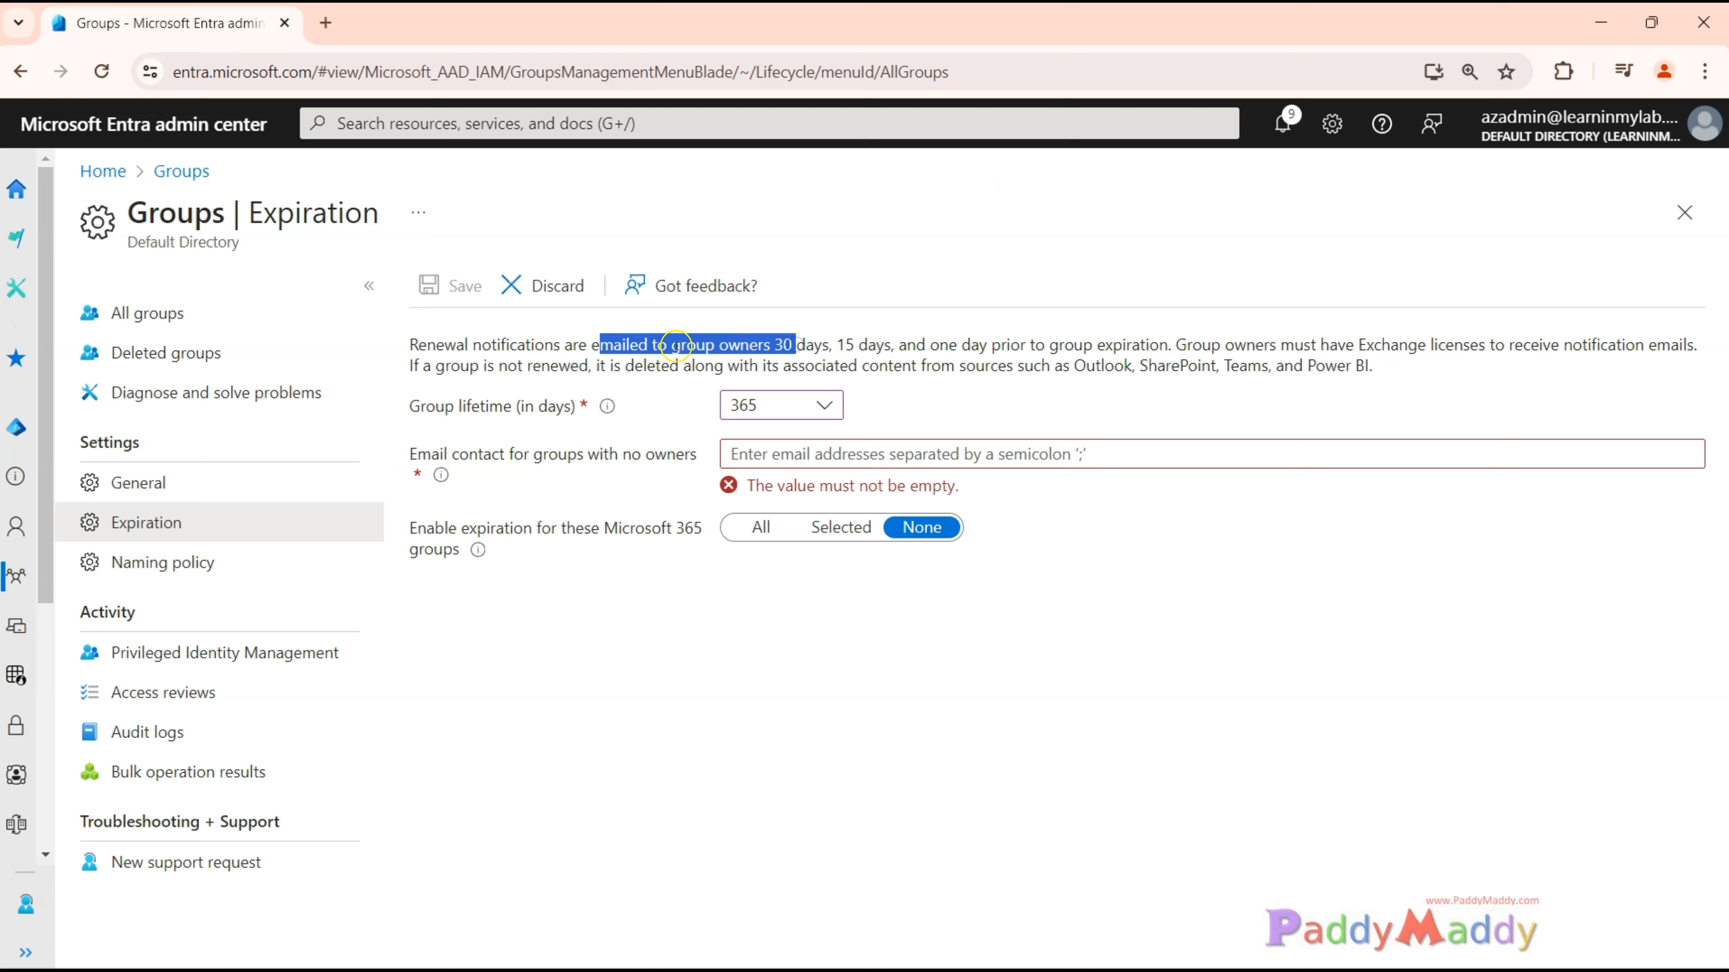
pyautogui.click(798, 347)
pyautogui.moveTo(661, 357); pyautogui.dragTo(855, 355)
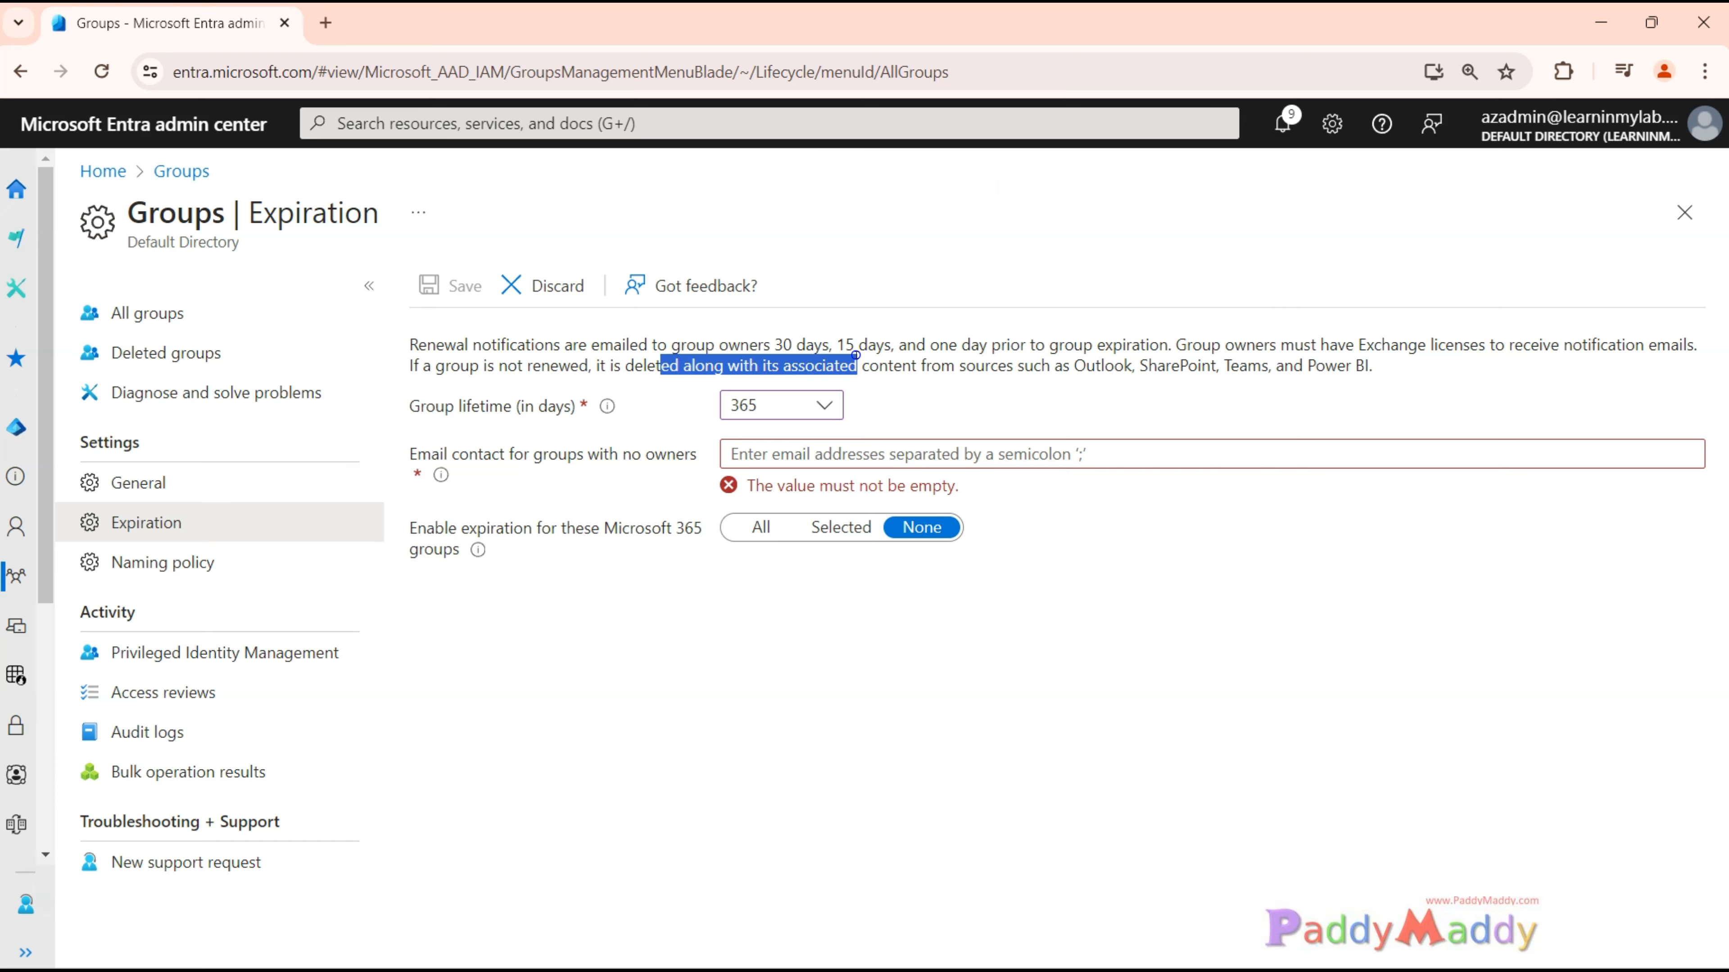
pyautogui.click(927, 346)
pyautogui.moveTo(416, 344); pyautogui.dragTo(624, 344)
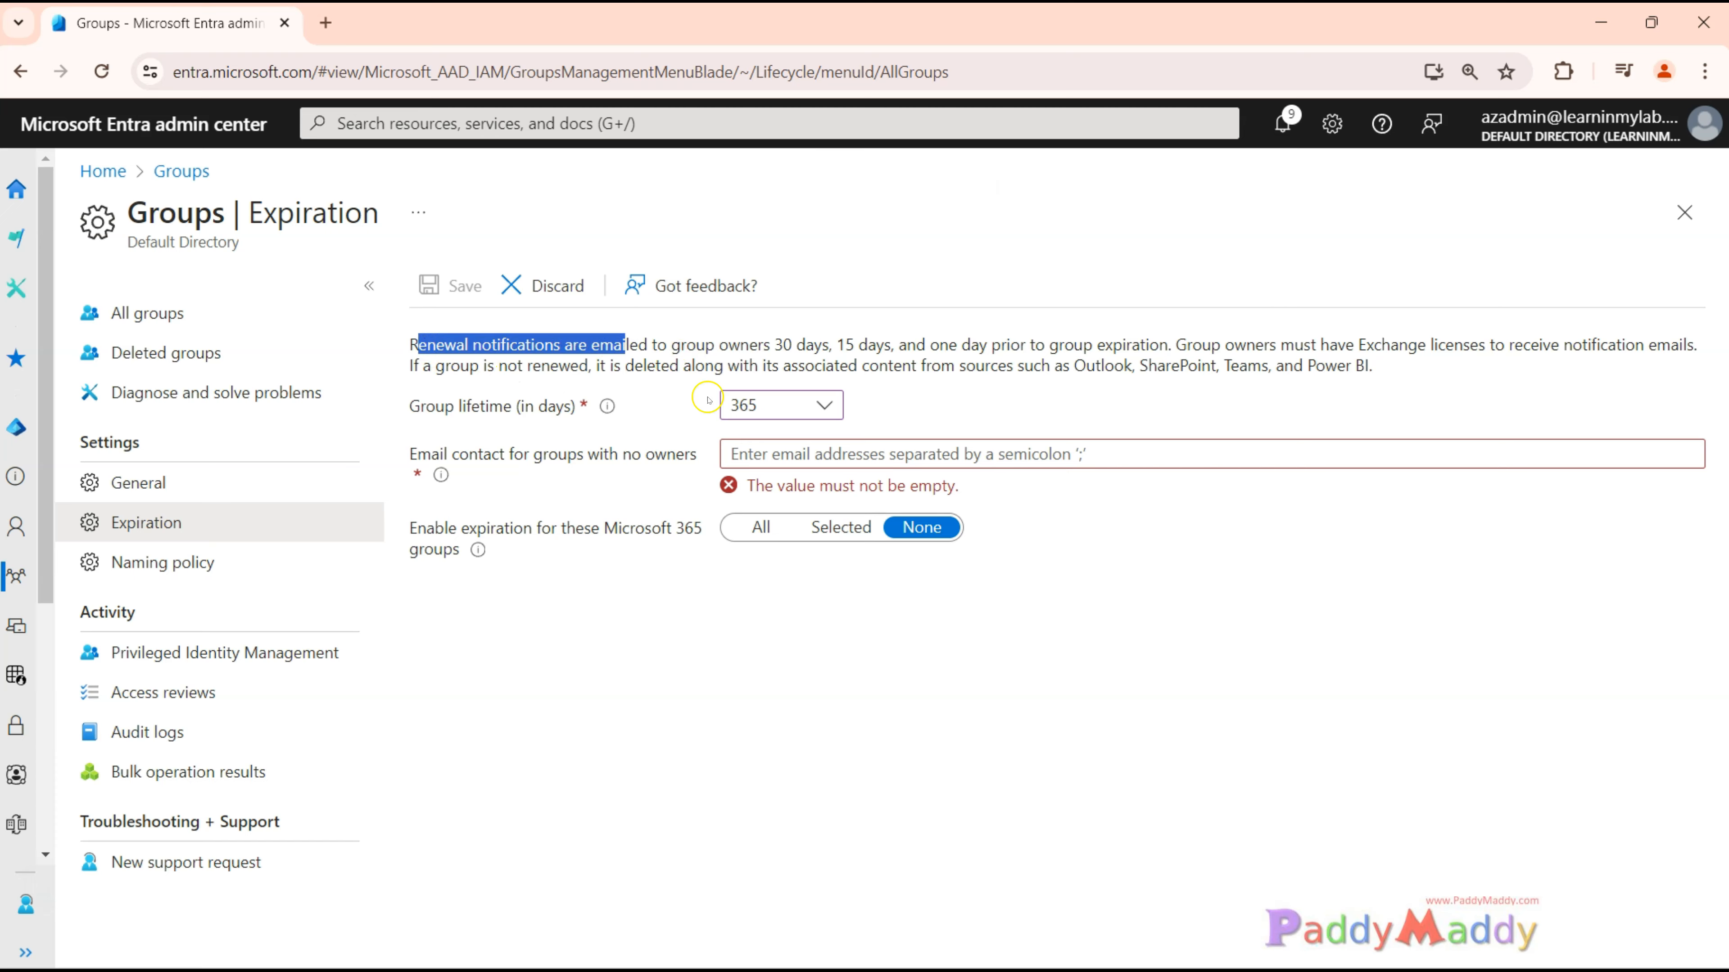
pyautogui.click(736, 590)
# Enter the IT help desk's email address as the contact for groups with no owners, and review the Microsoft 365 expiration option.
pyautogui.click(763, 456)
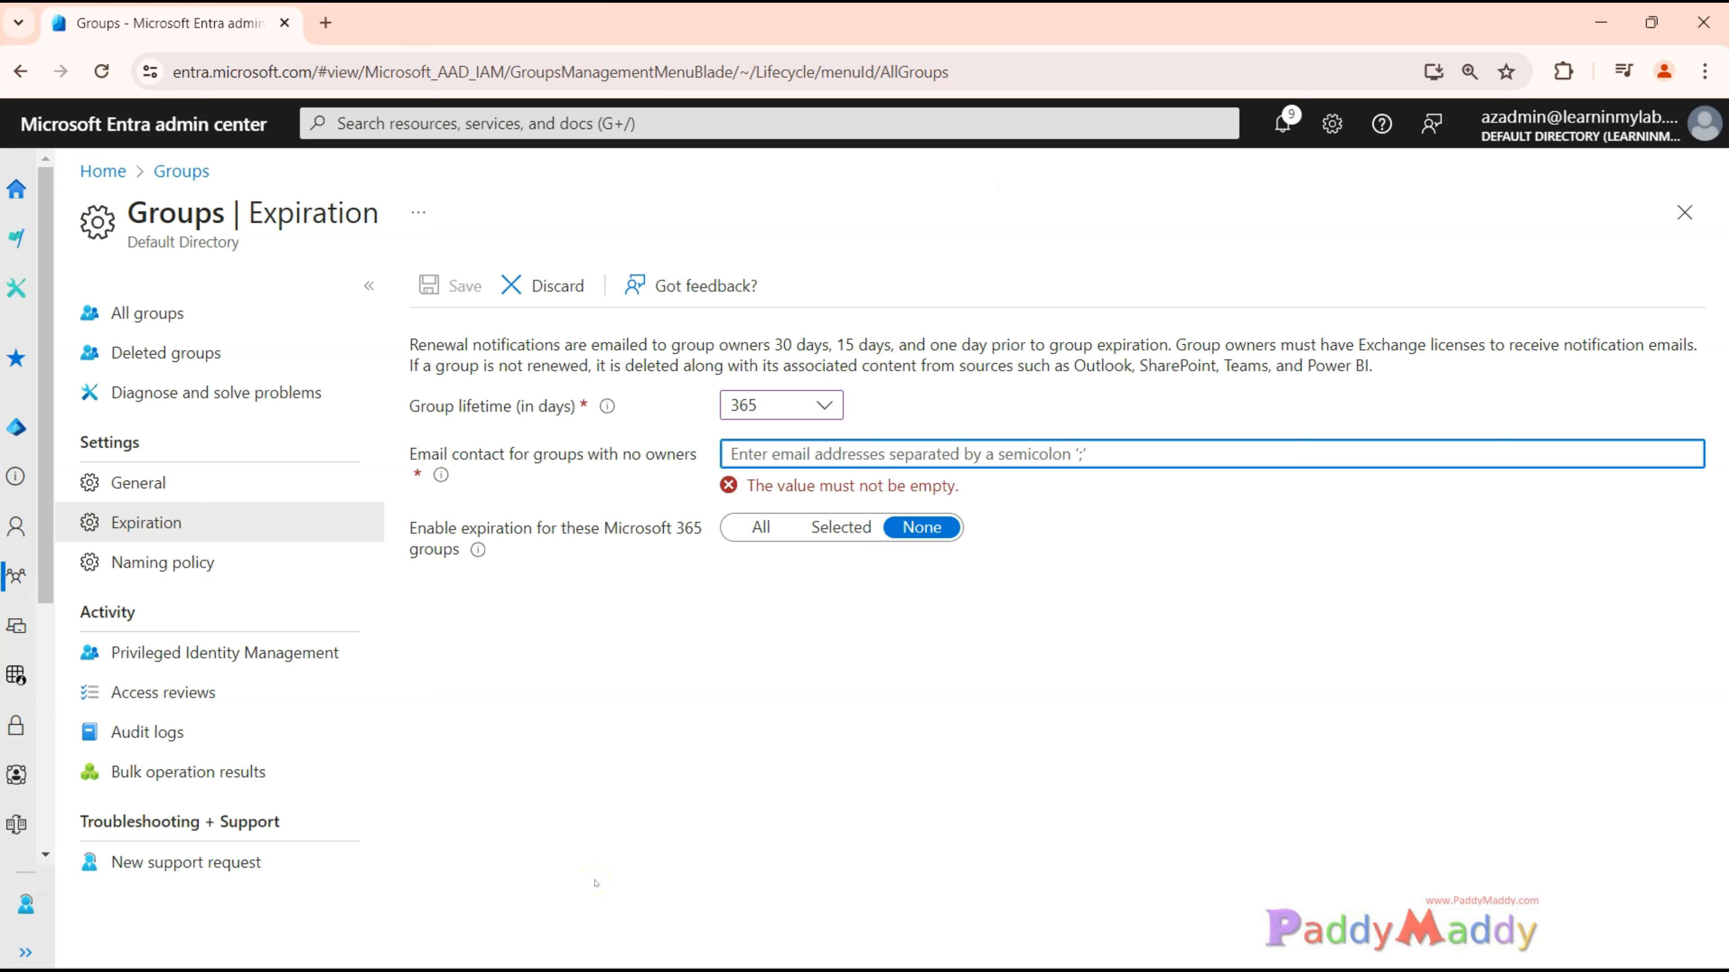
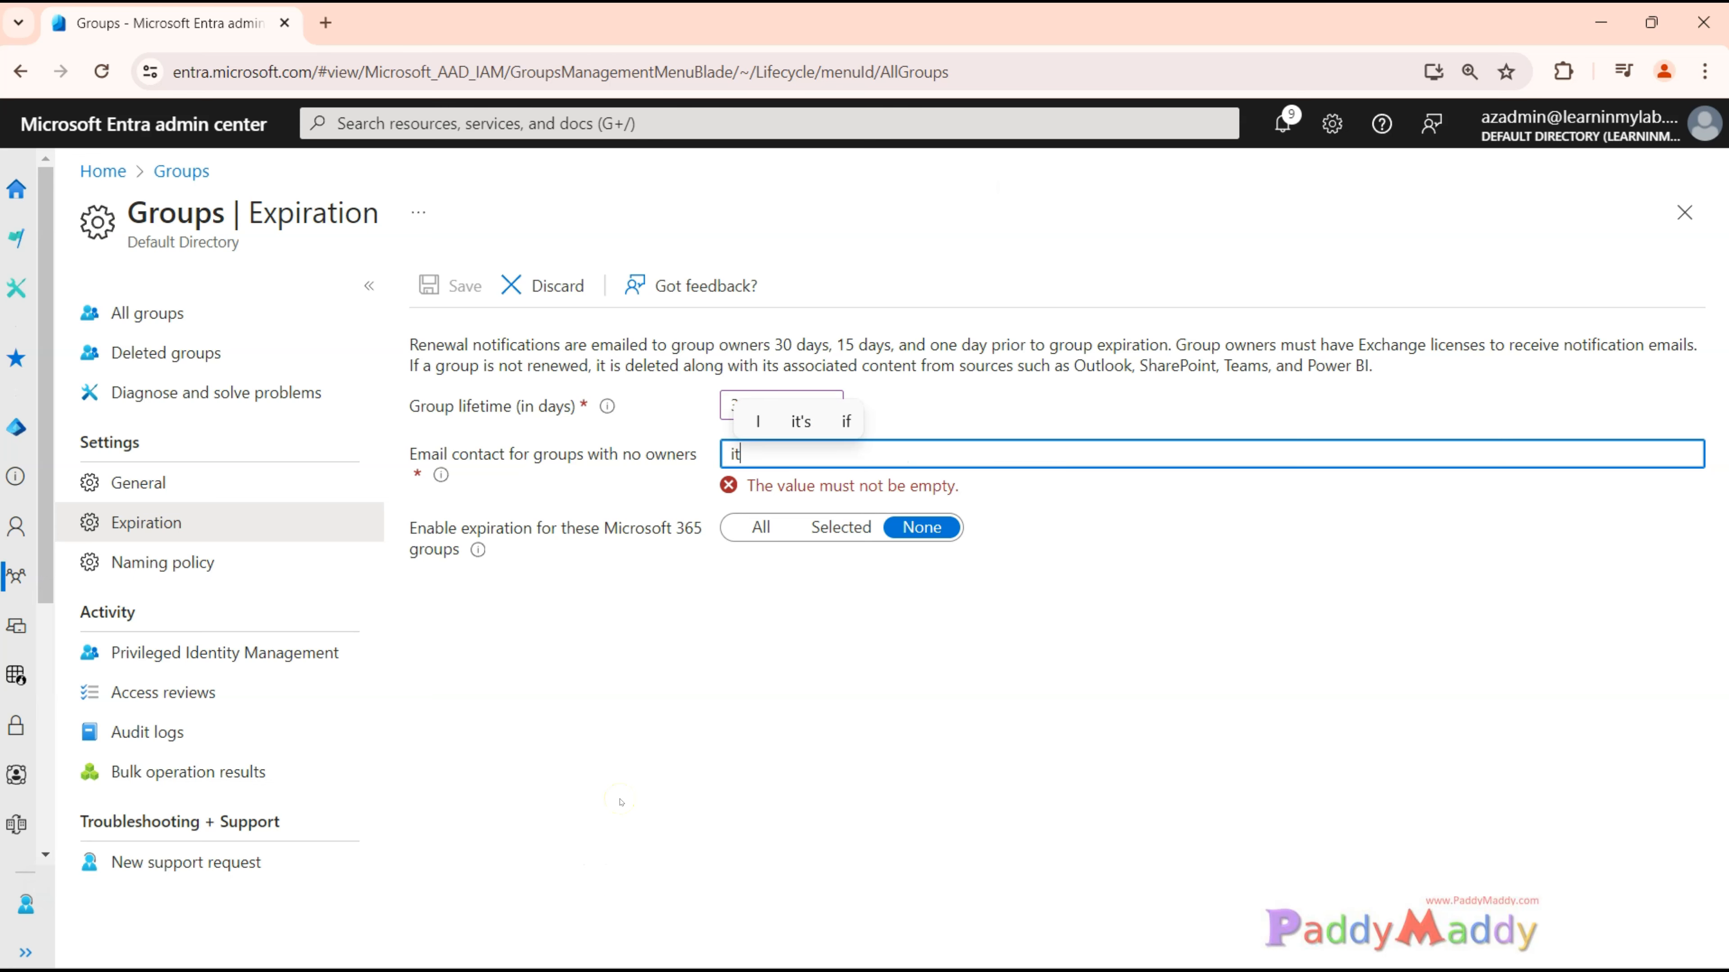
pyautogui.click(709, 927)
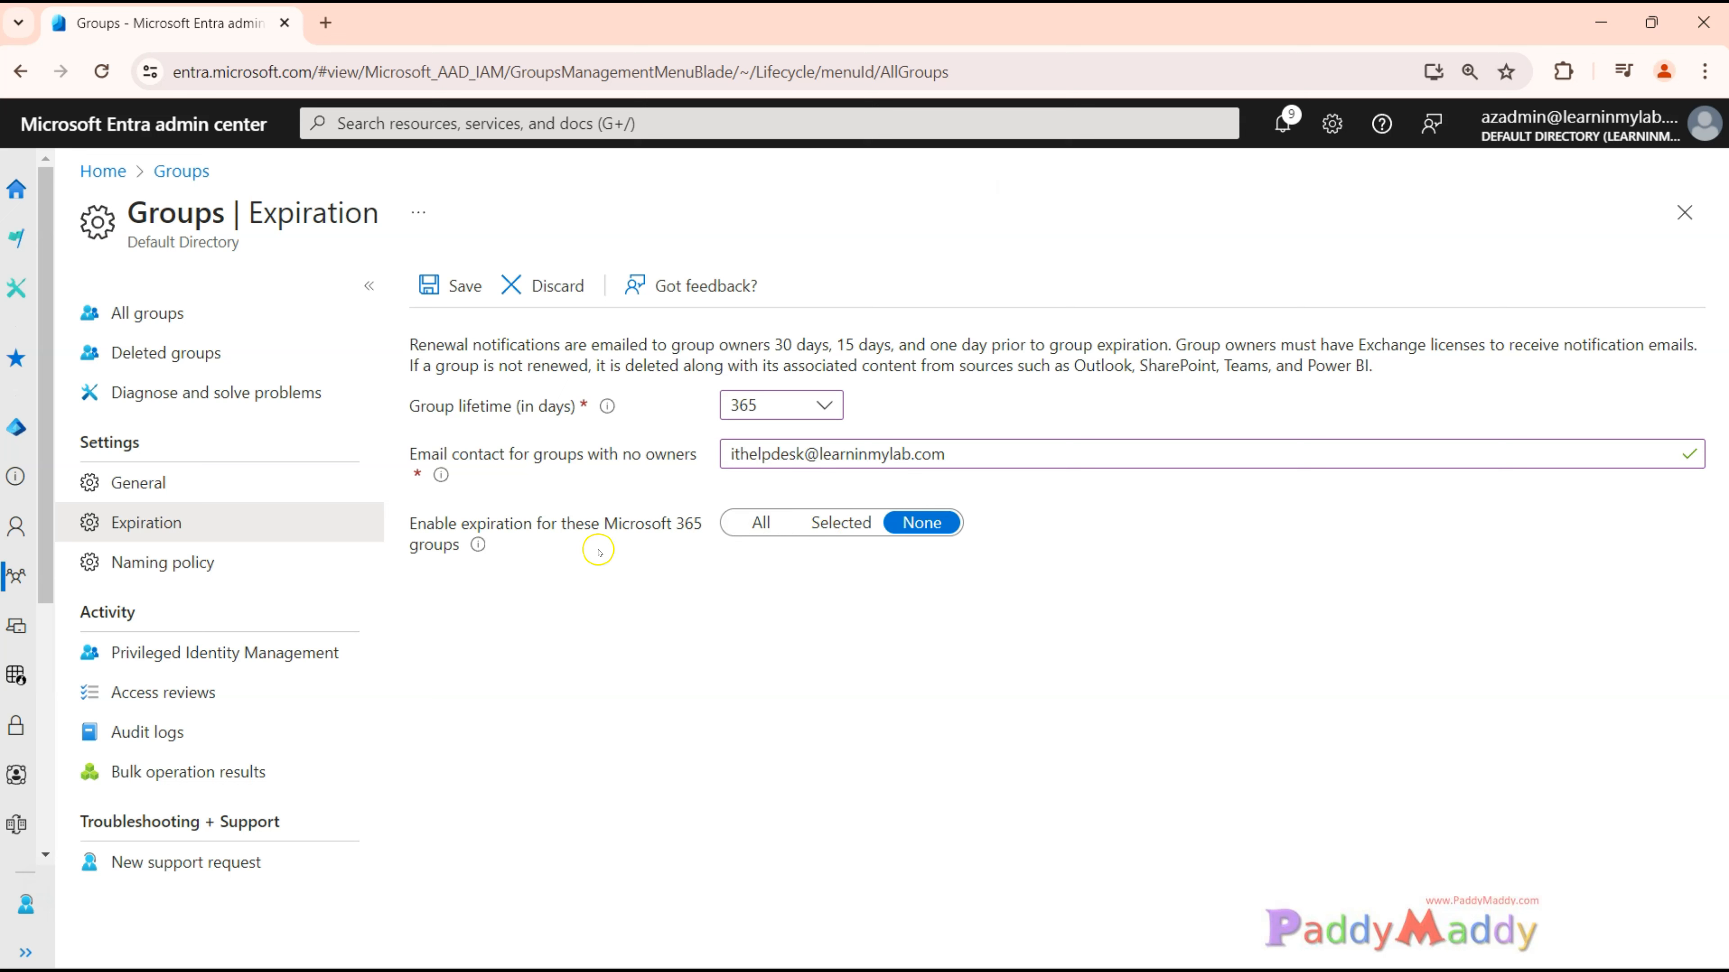
pyautogui.moveTo(426, 523); pyautogui.dragTo(696, 529)
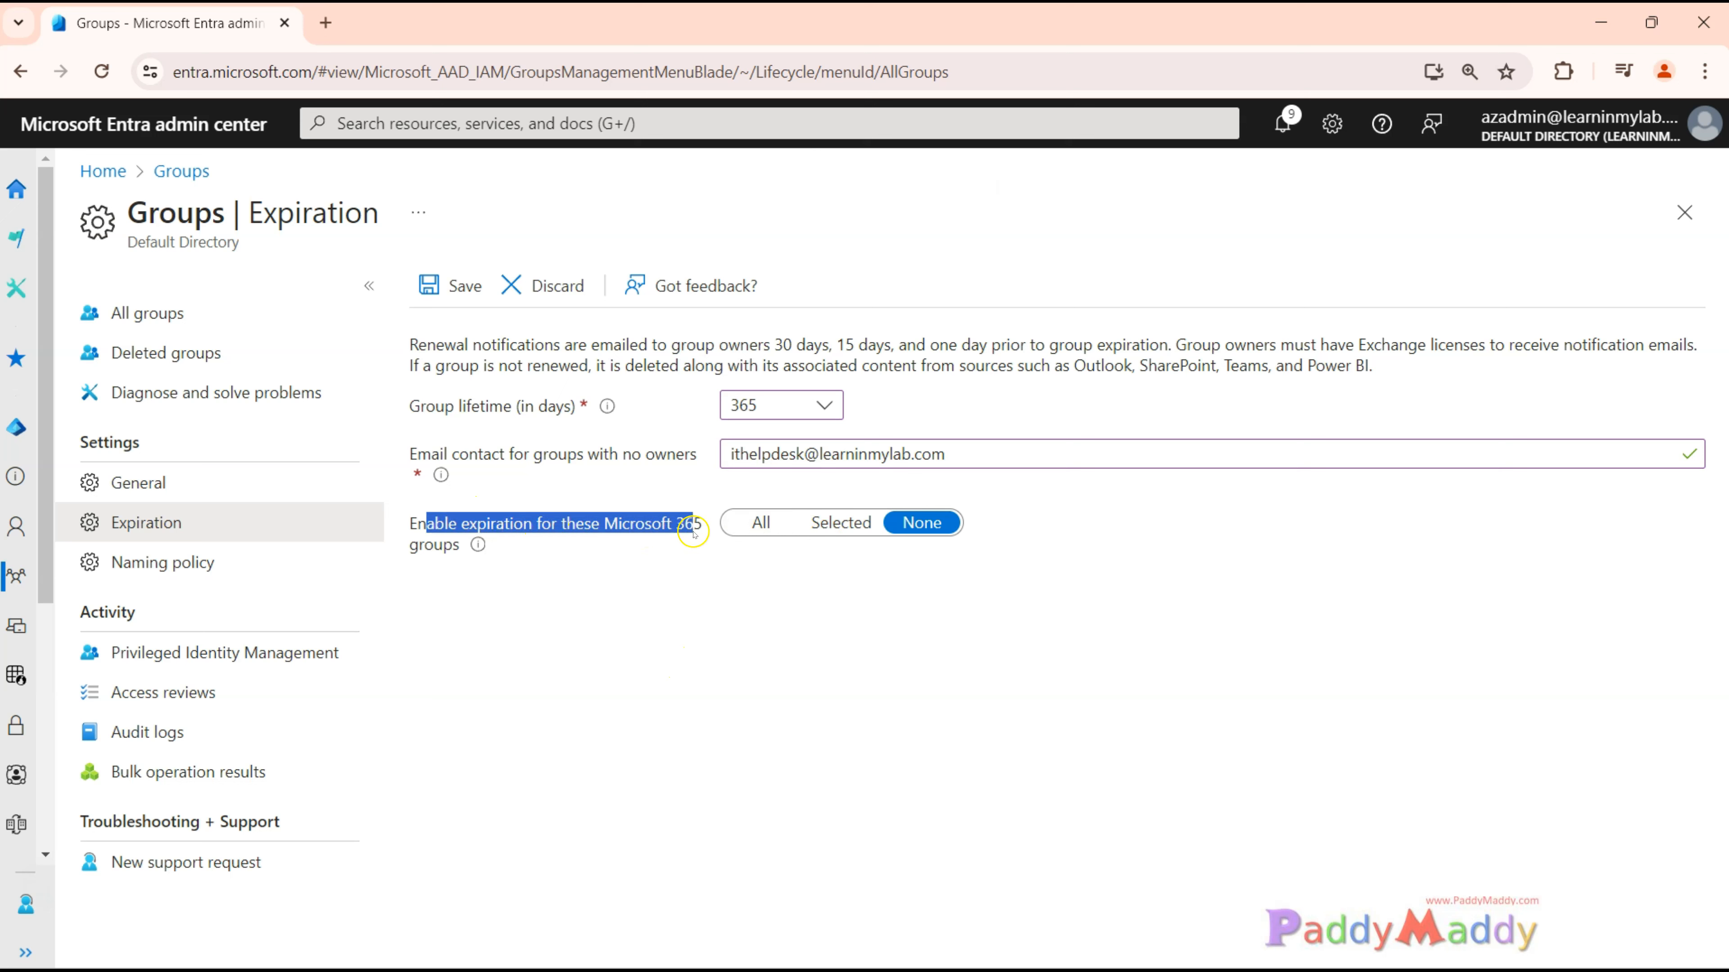
# Limit expiration to selected Microsoft 365 groups and add Project AI Development, Project AI Production and Test.
pyautogui.click(761, 522)
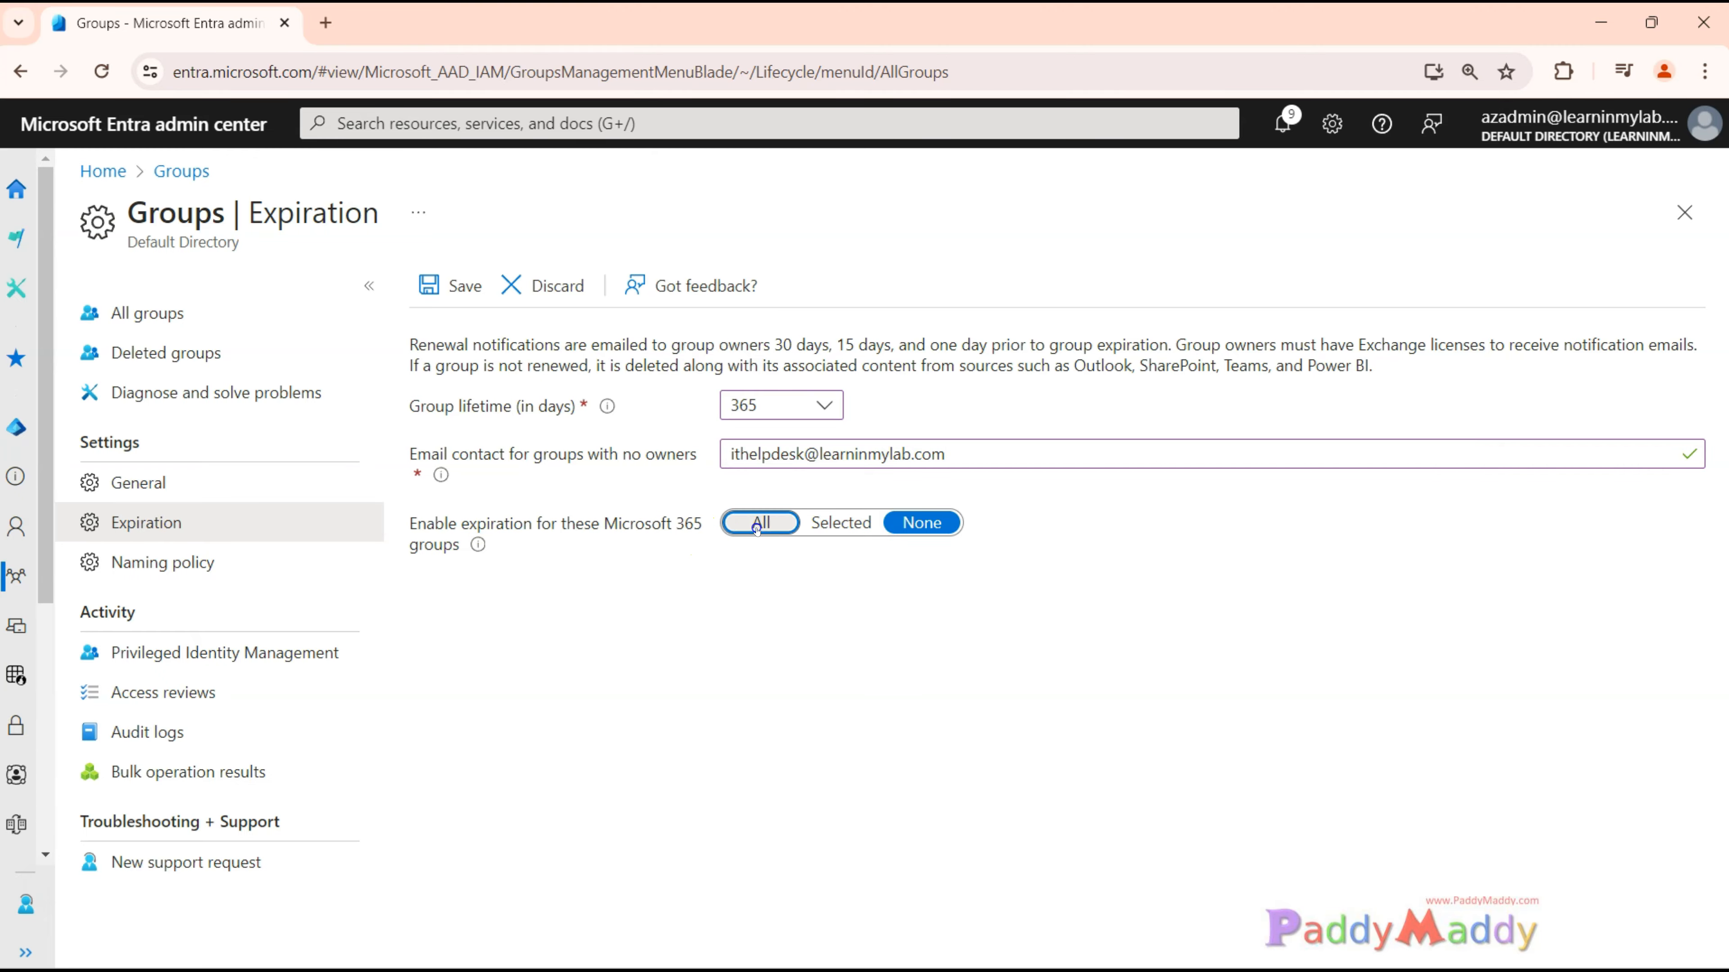
pyautogui.click(840, 522)
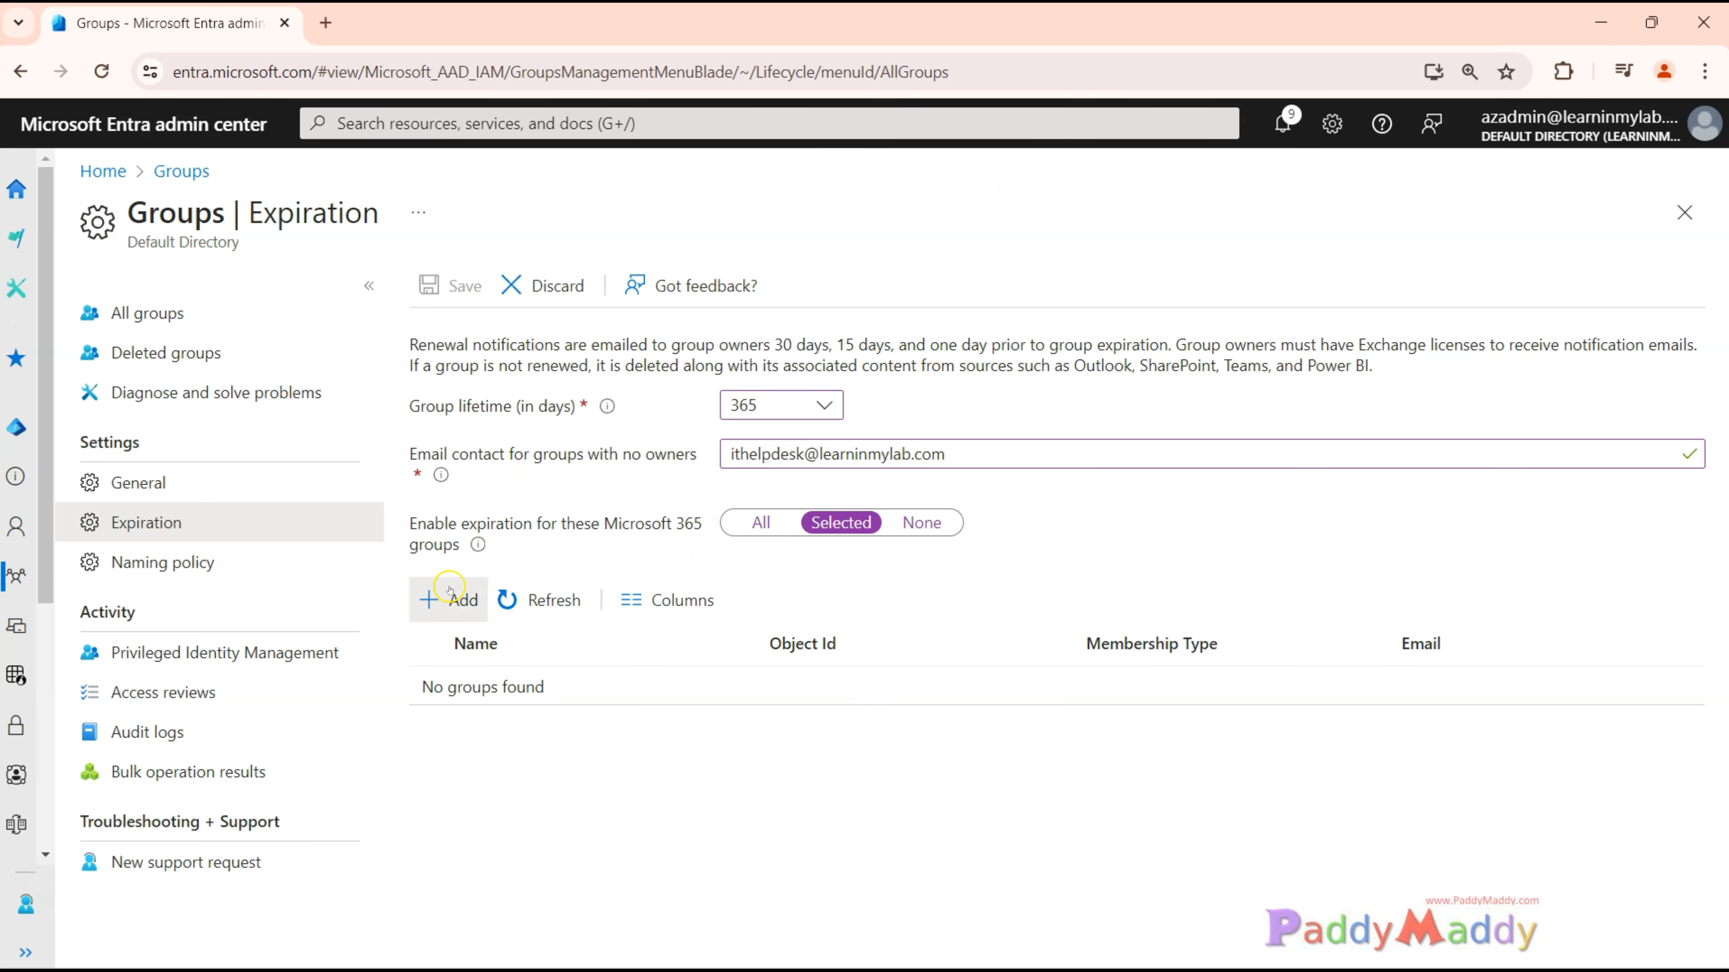
pyautogui.click(439, 601)
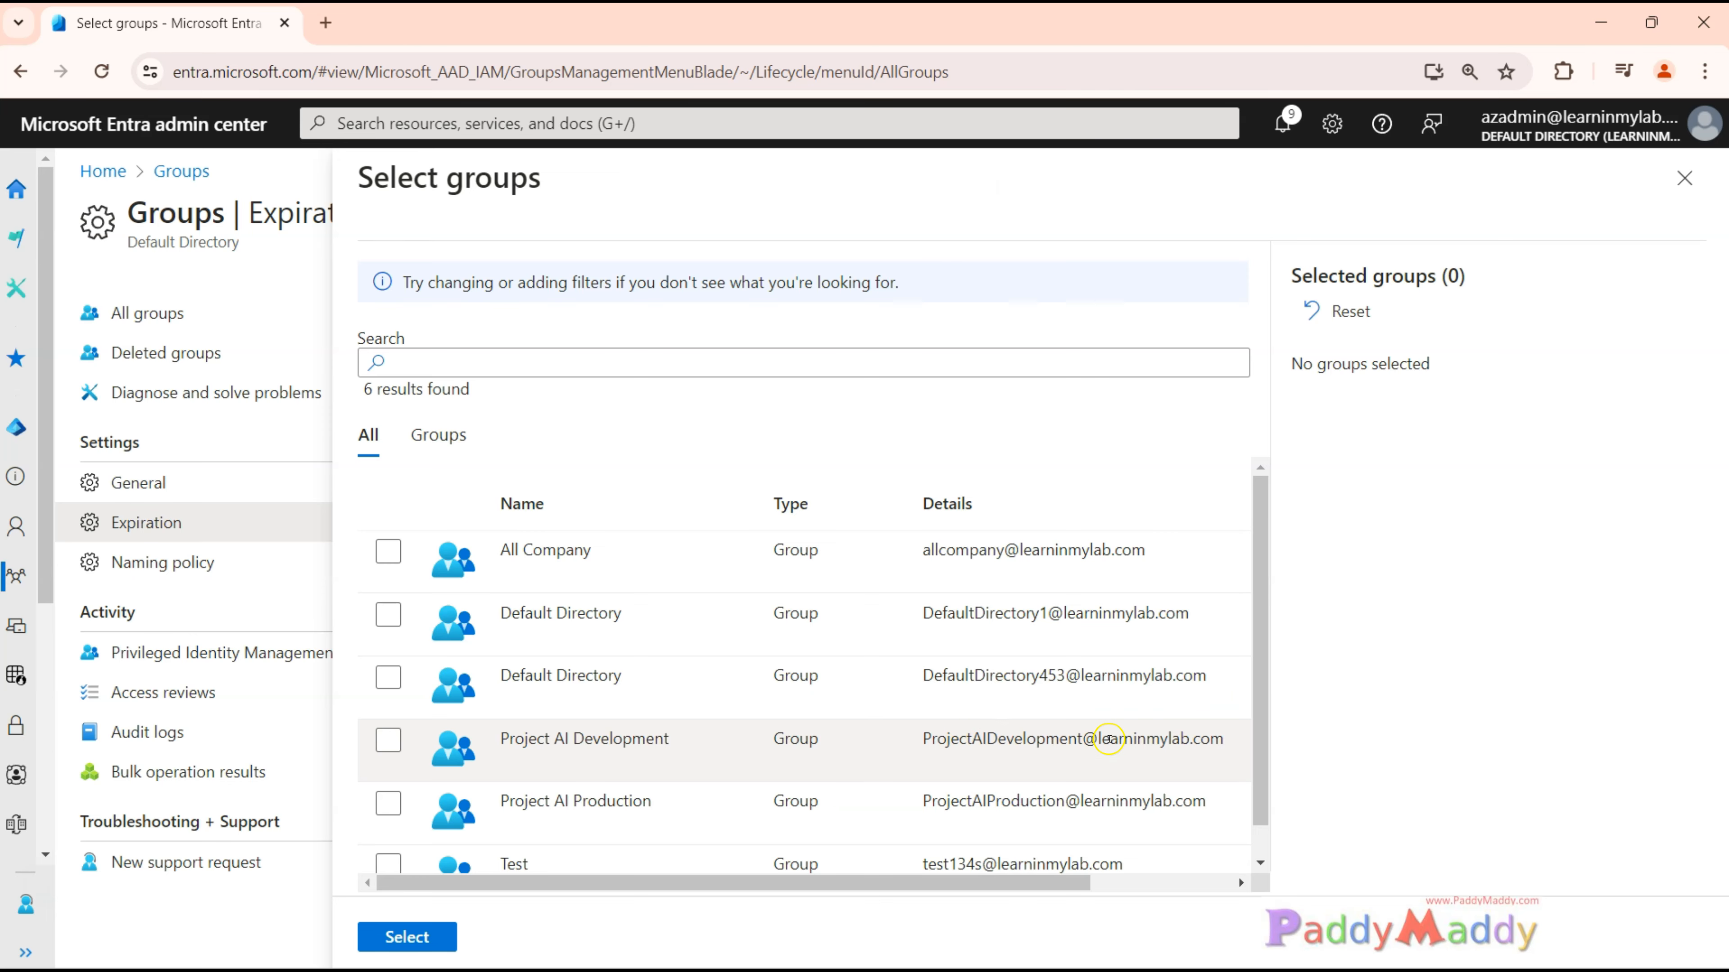
pyautogui.scroll(-1, 1107, 739)
pyautogui.click(390, 832)
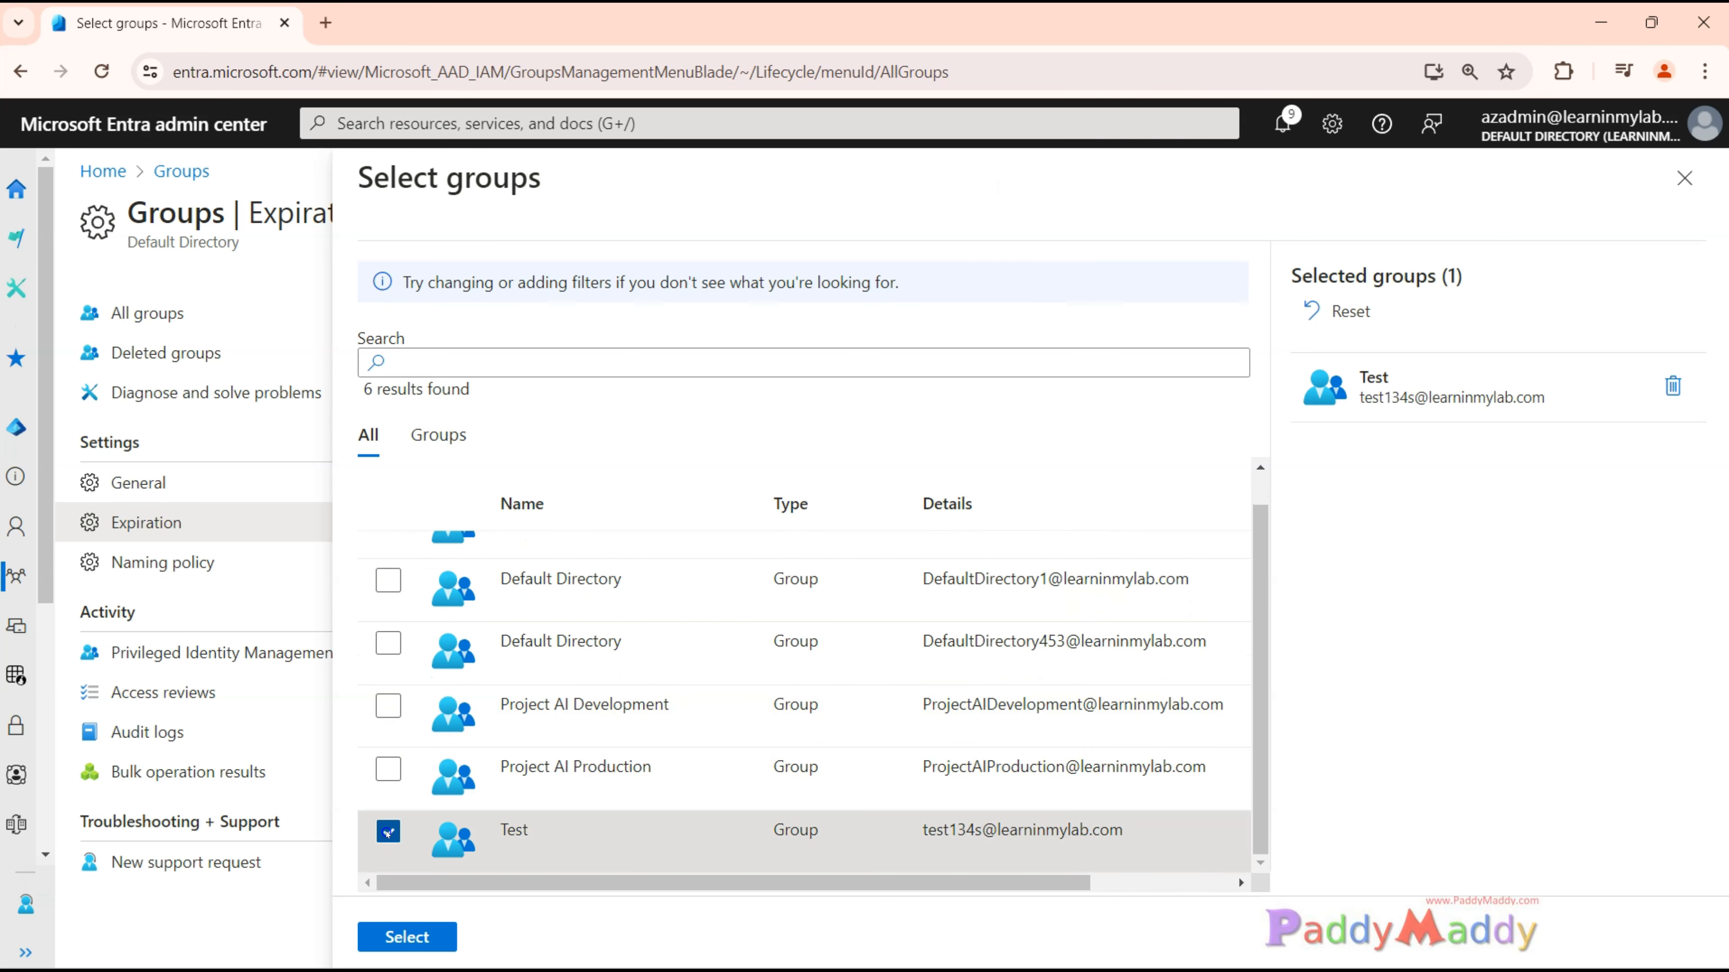
pyautogui.click(388, 769)
pyautogui.click(388, 706)
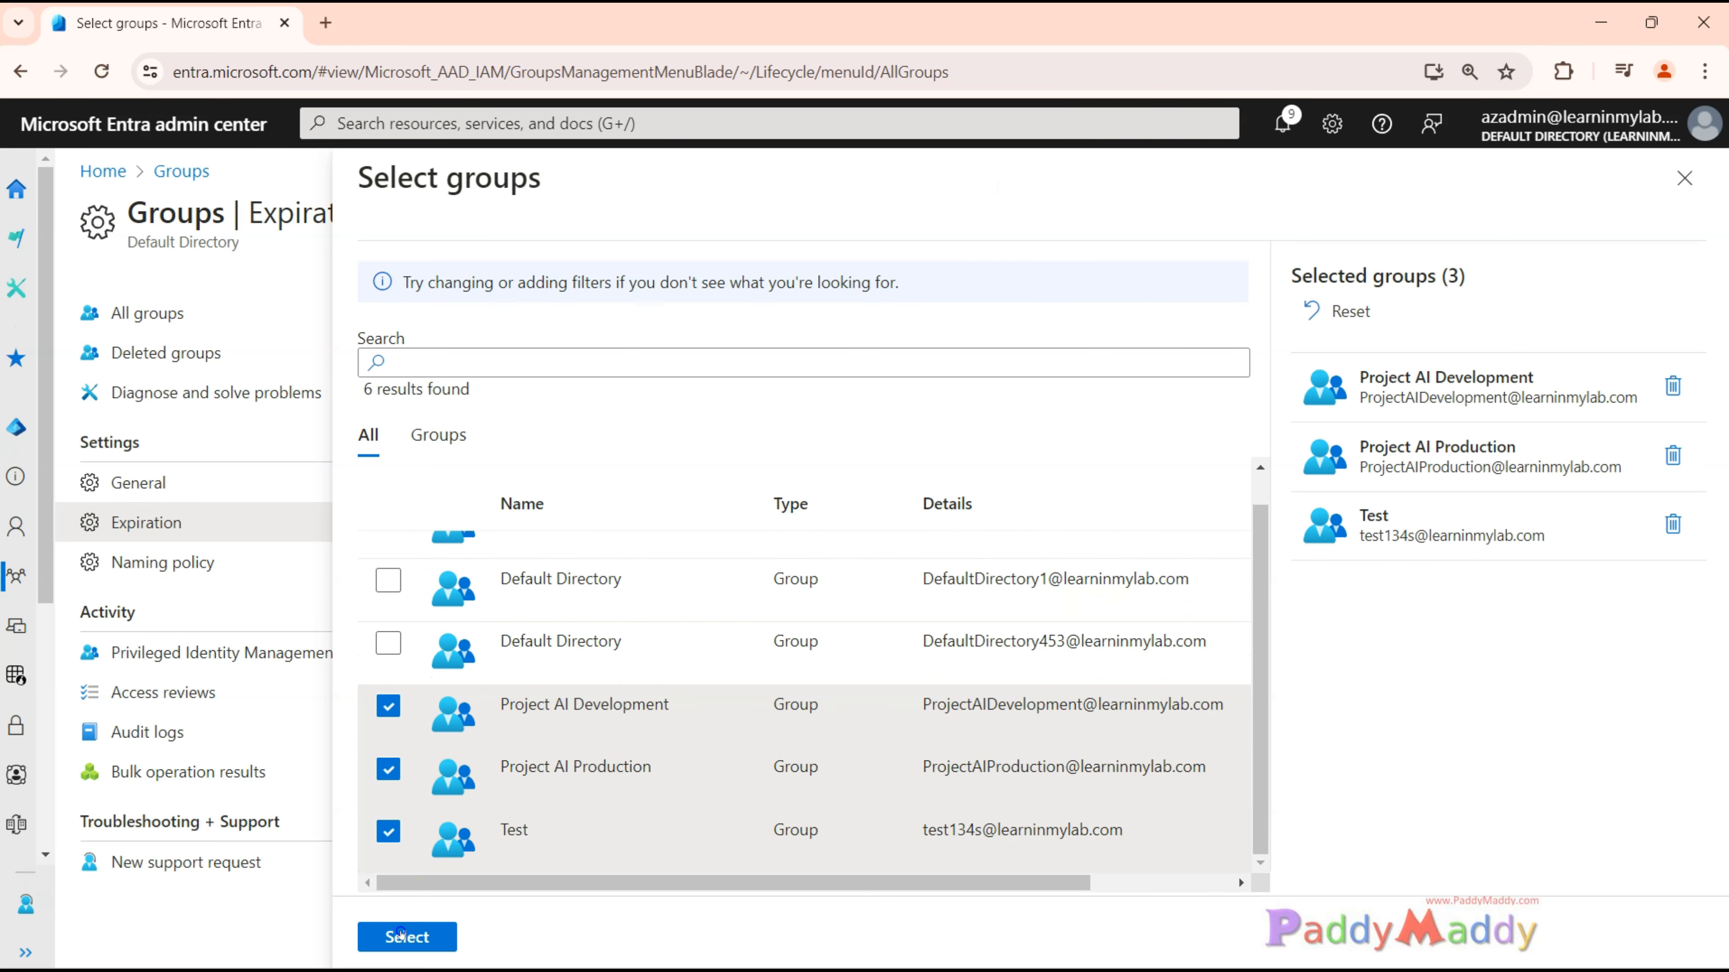
pyautogui.click(401, 935)
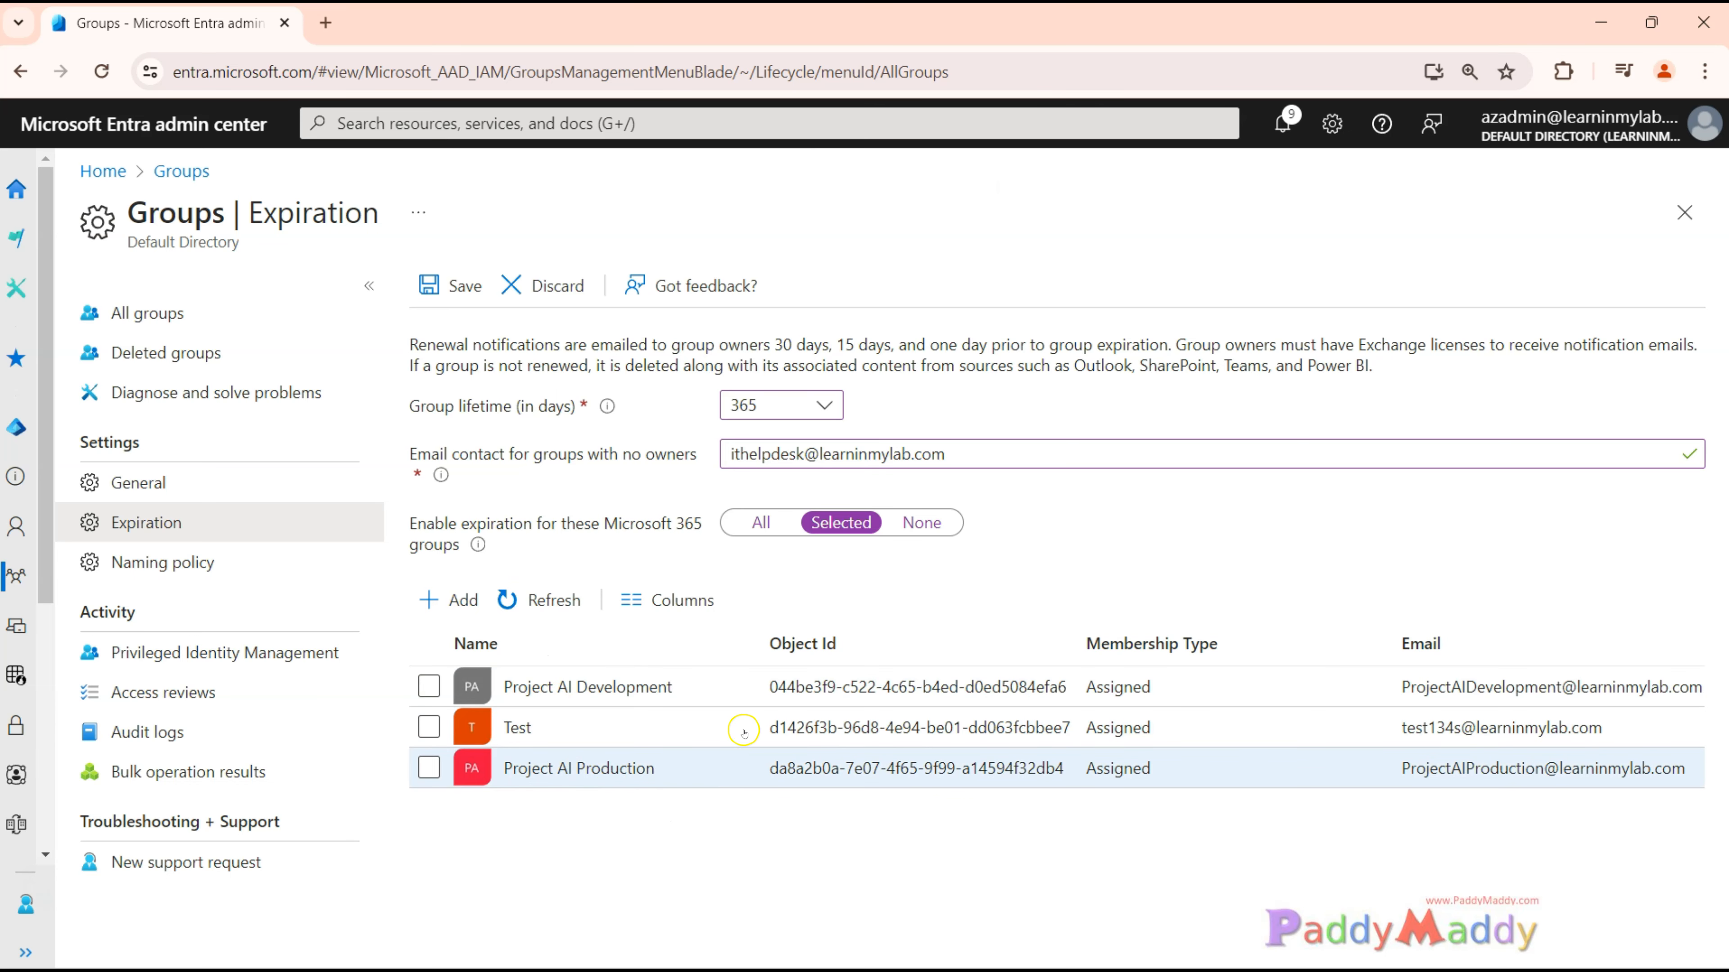
# Enable expiration for all Microsoft 365 groups and save the group expiration settings.
pyautogui.click(786, 526)
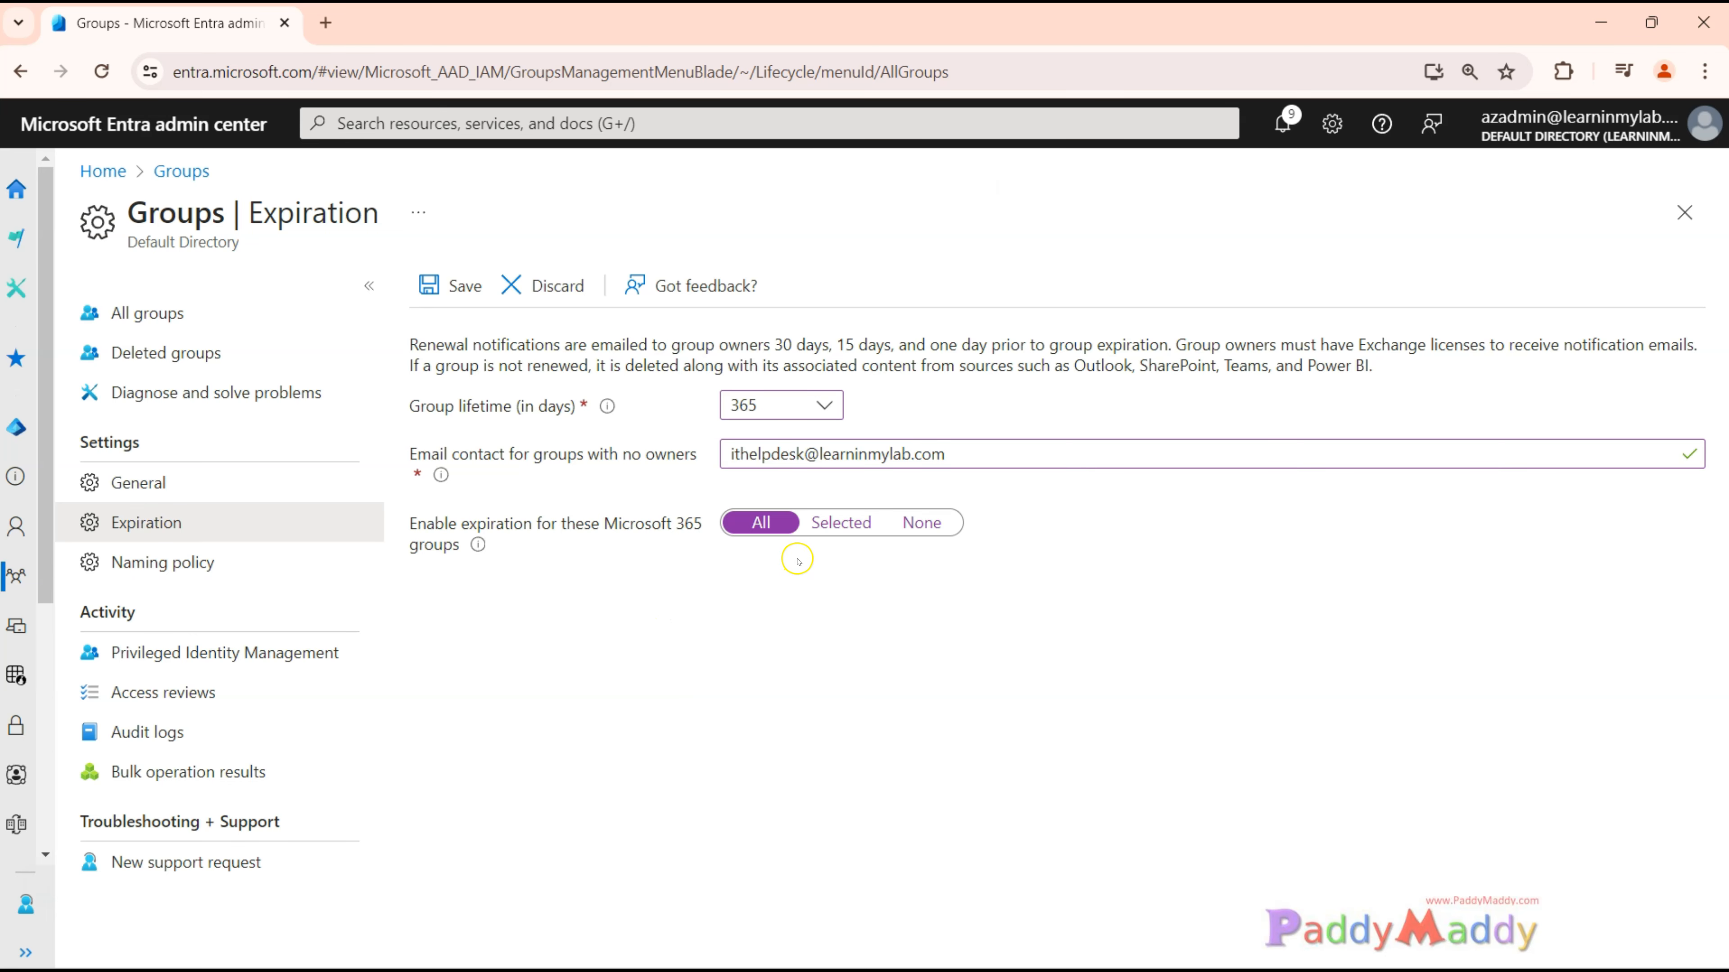
pyautogui.click(458, 290)
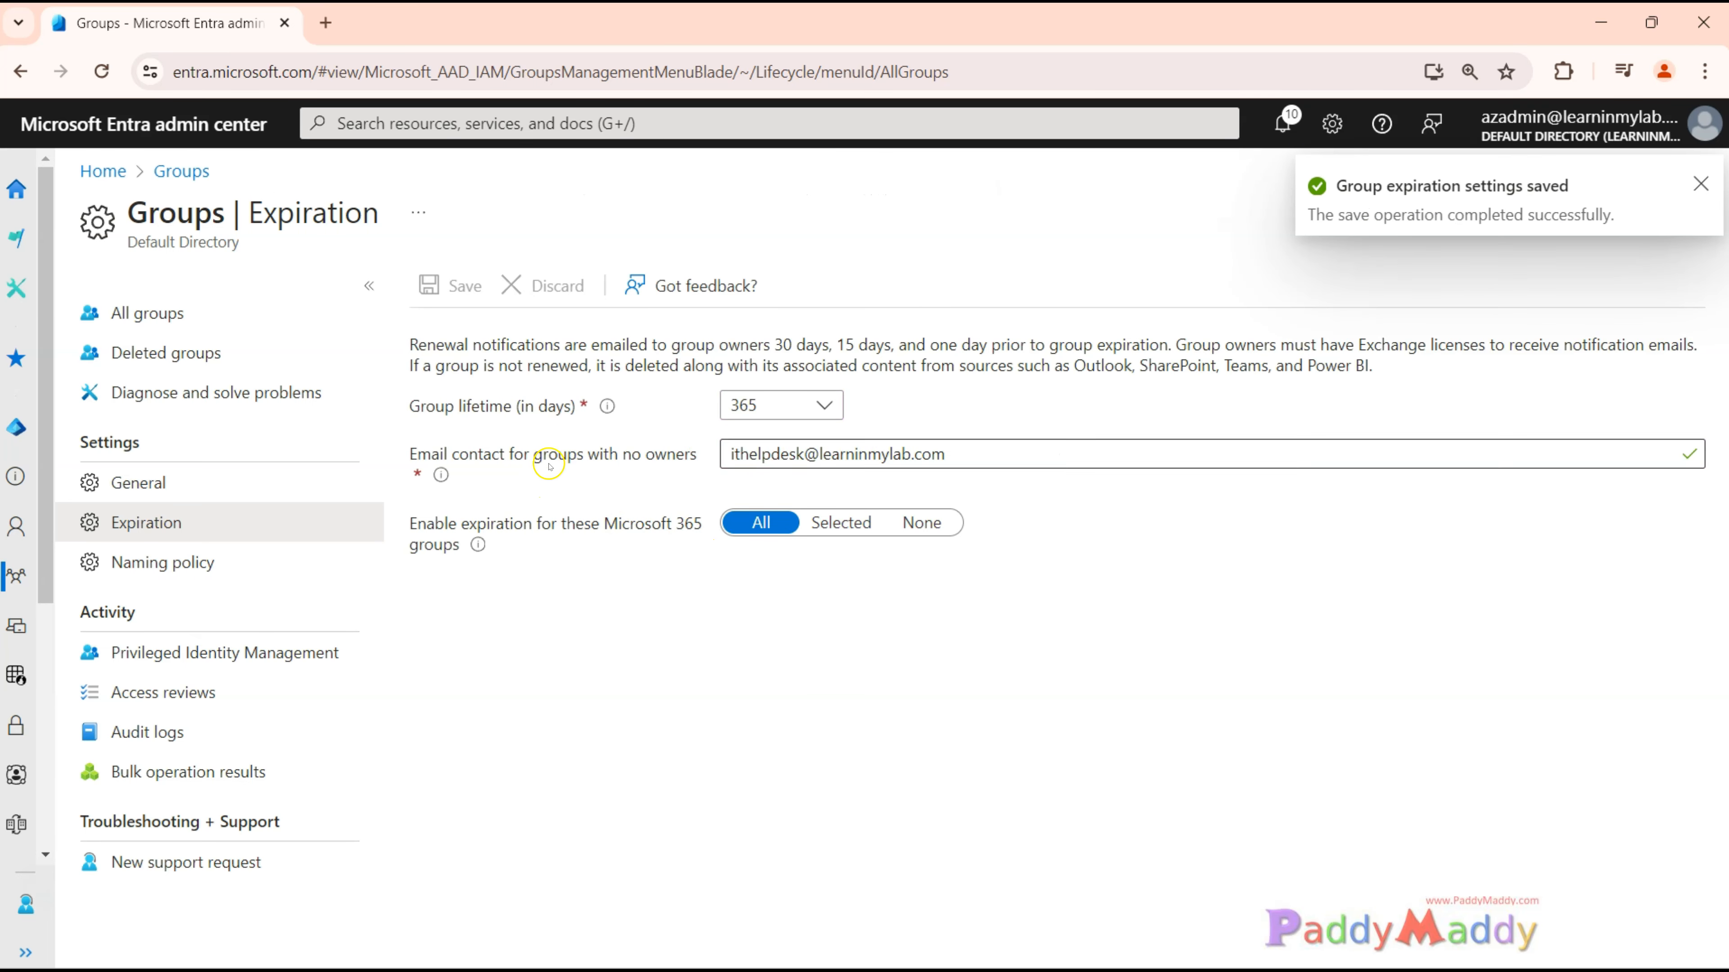
pyautogui.moveTo(549, 455); pyautogui.dragTo(698, 458)
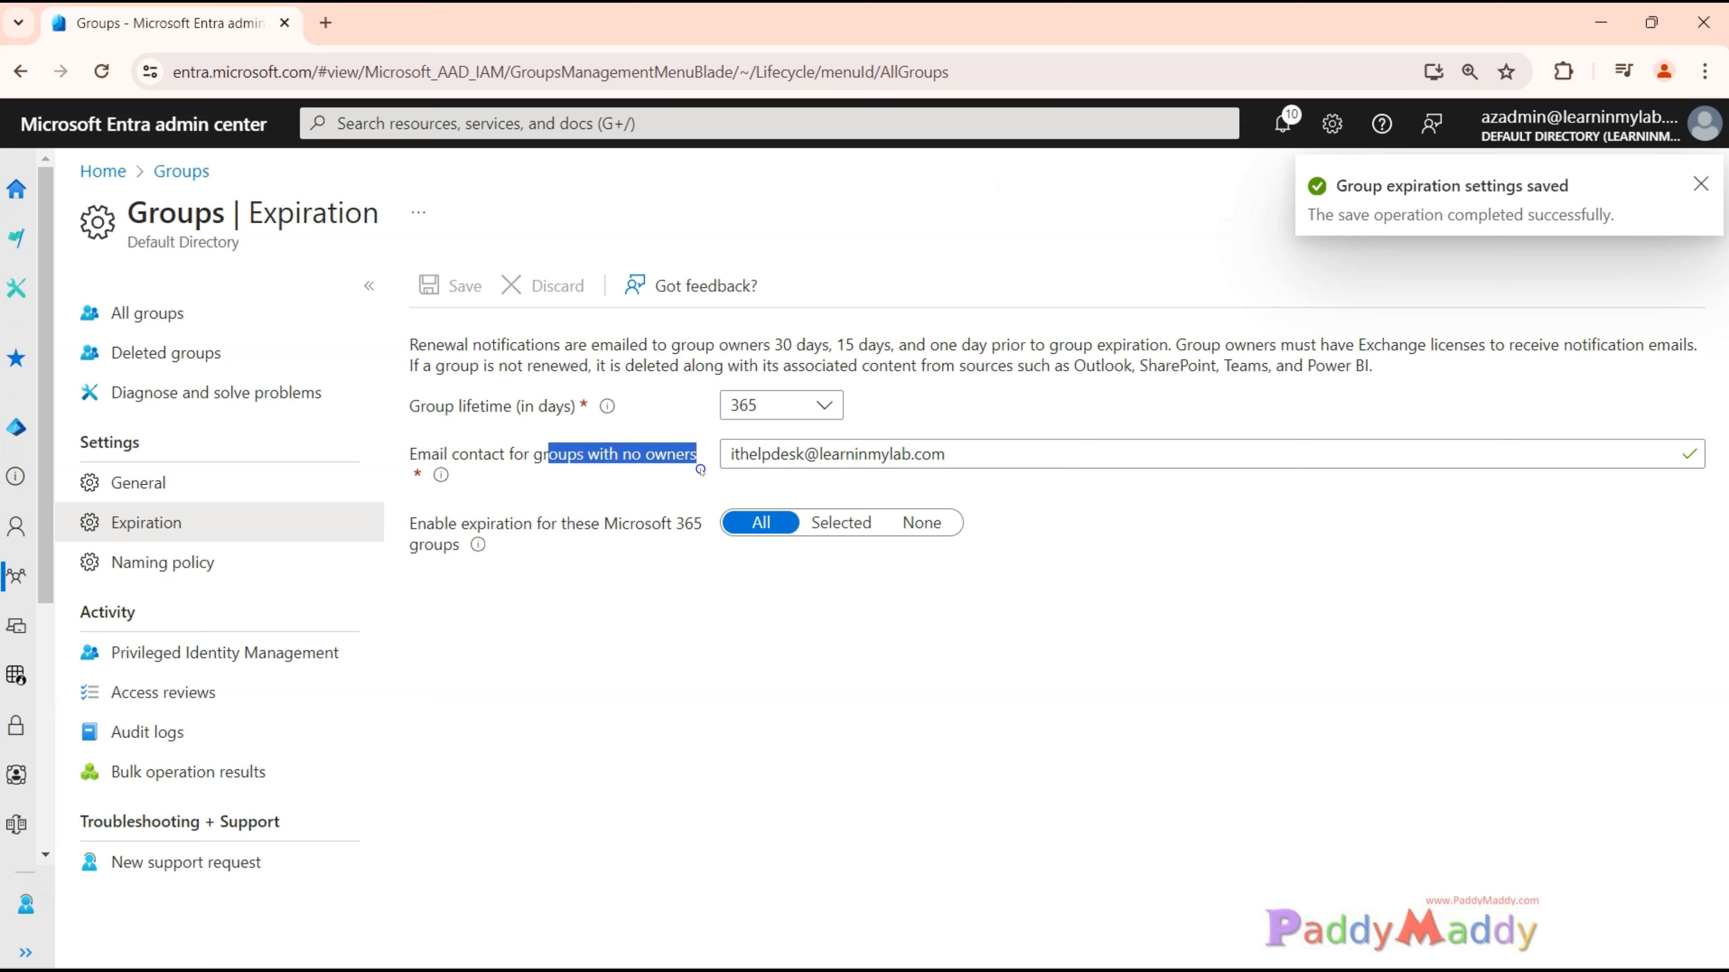
# Open the All Company group from the list of all groups and check who its owners are.
pyautogui.click(201, 319)
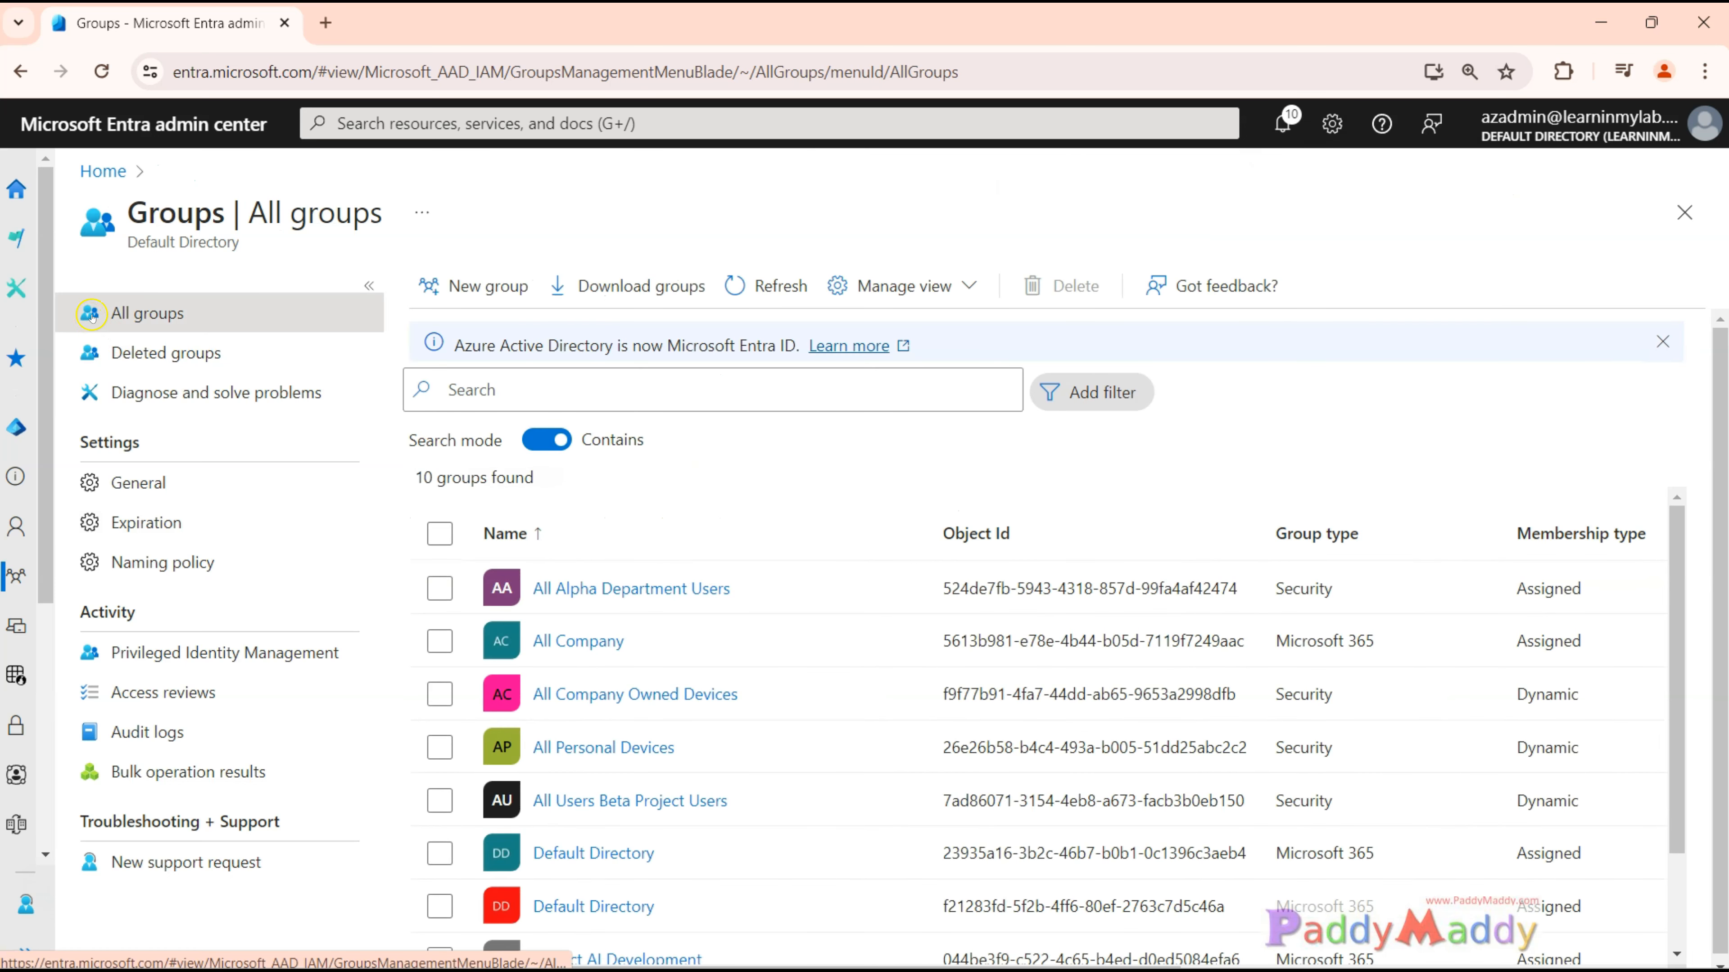
pyautogui.click(575, 640)
pyautogui.click(575, 636)
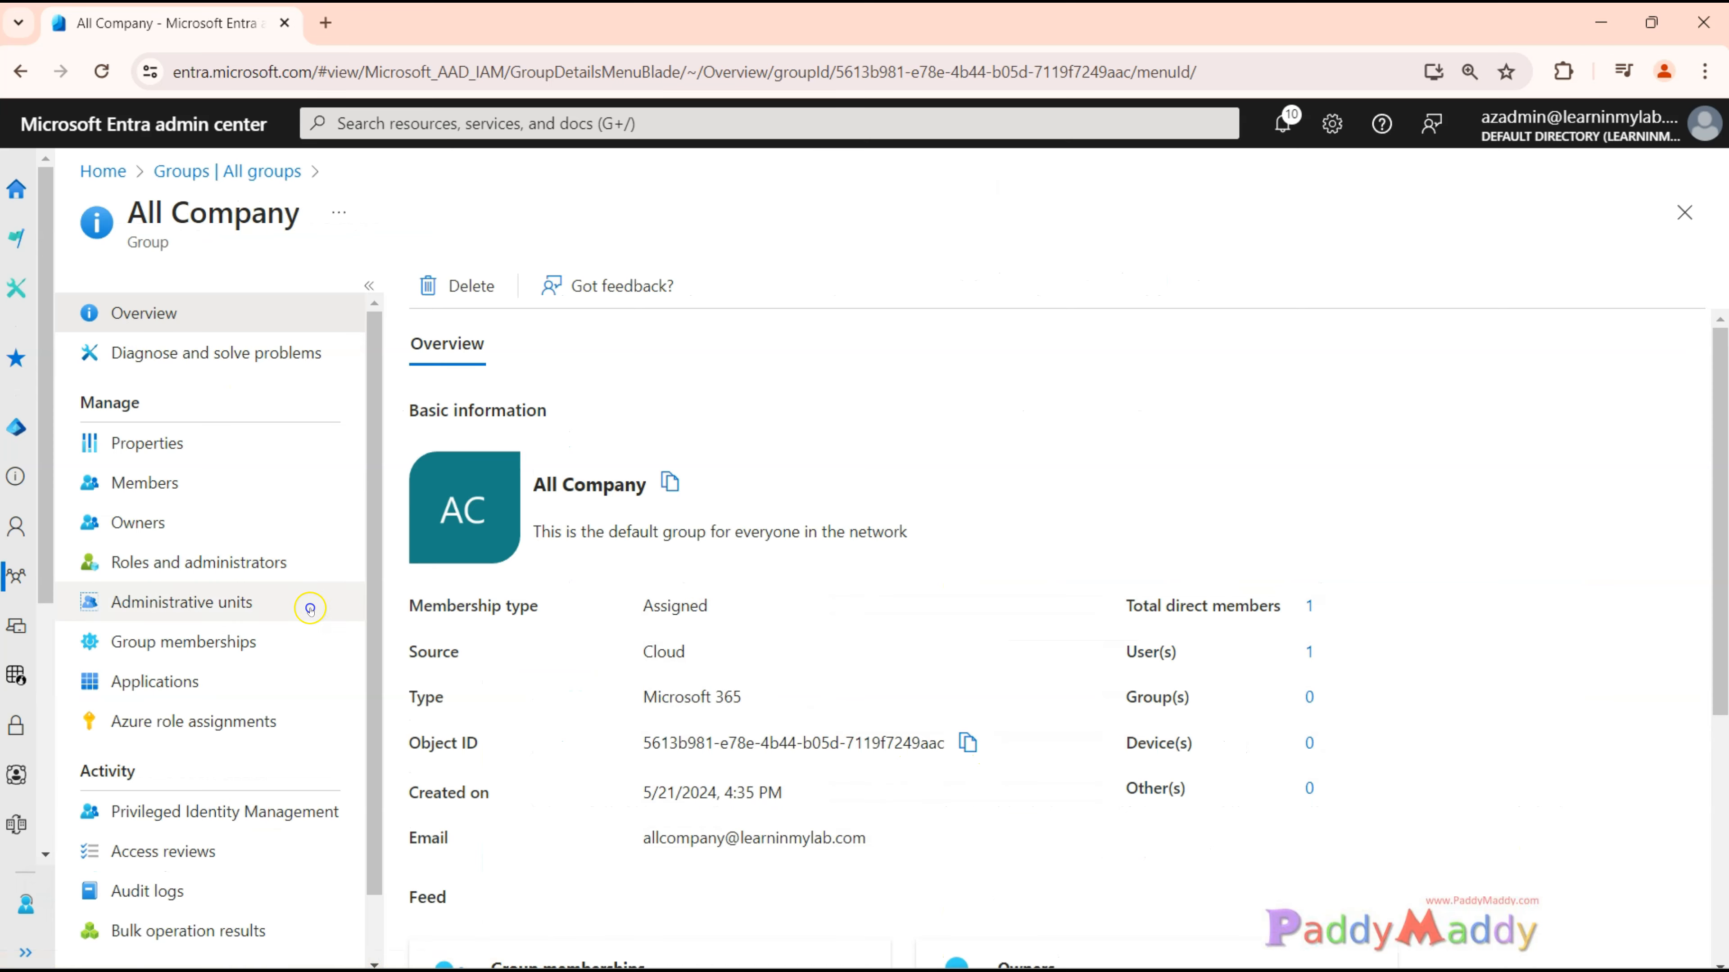
pyautogui.click(225, 521)
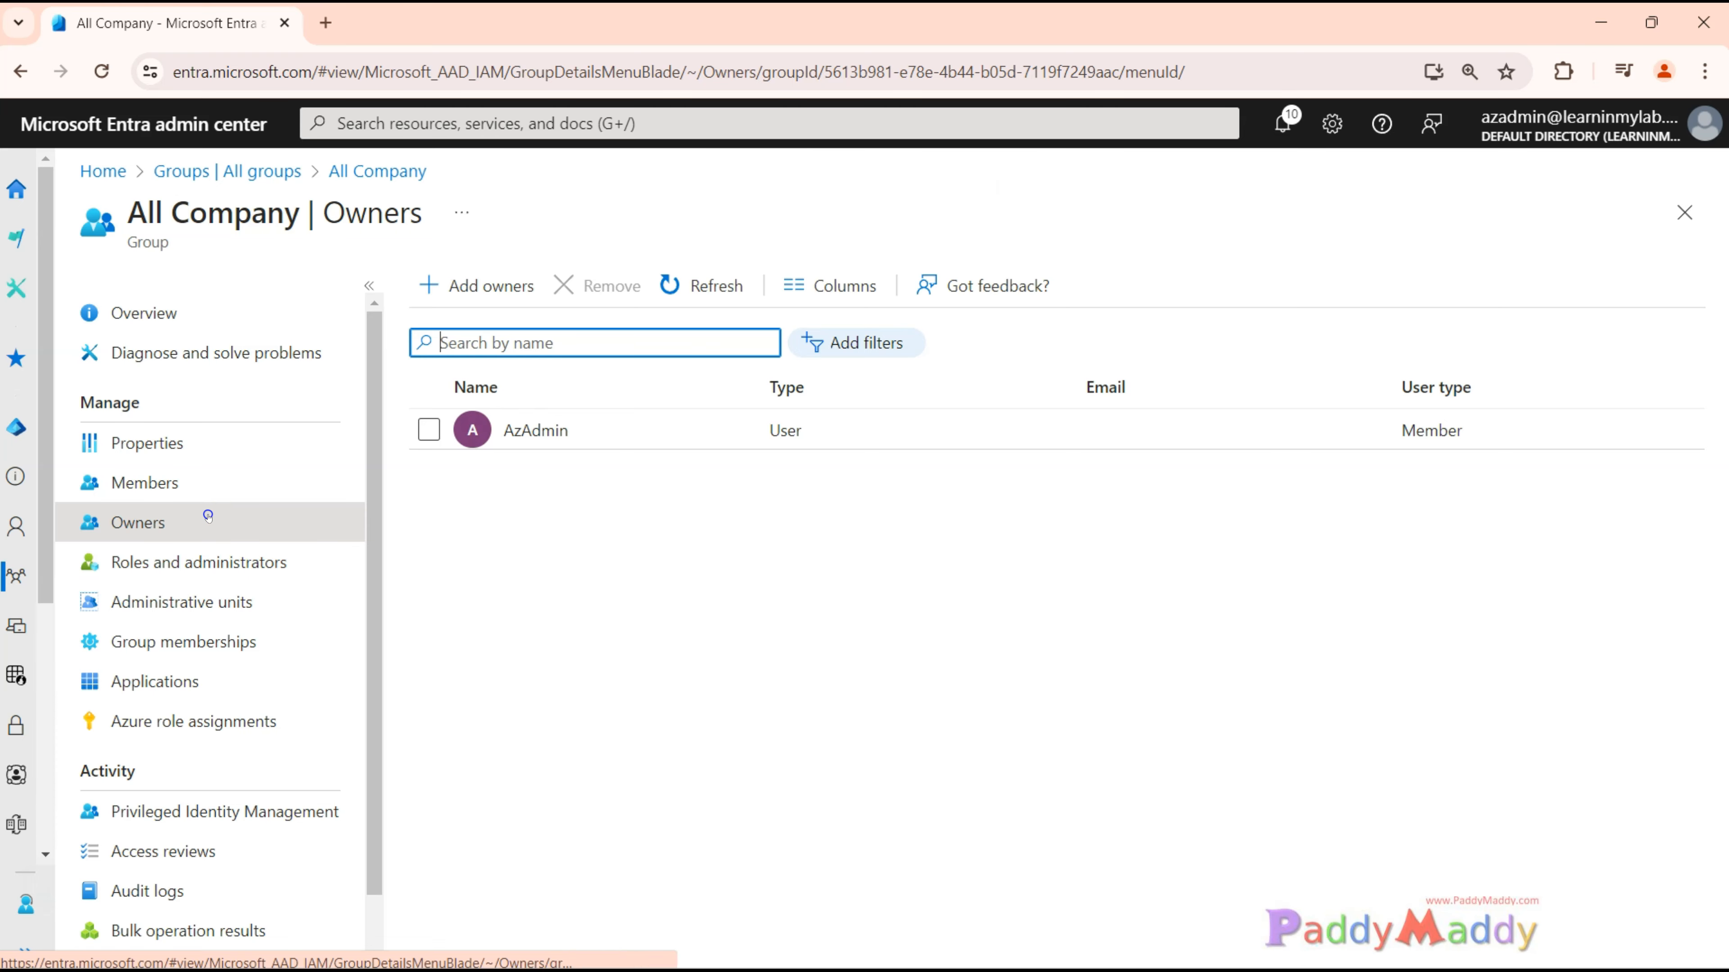
pyautogui.moveTo(129, 213); pyautogui.dragTo(305, 219)
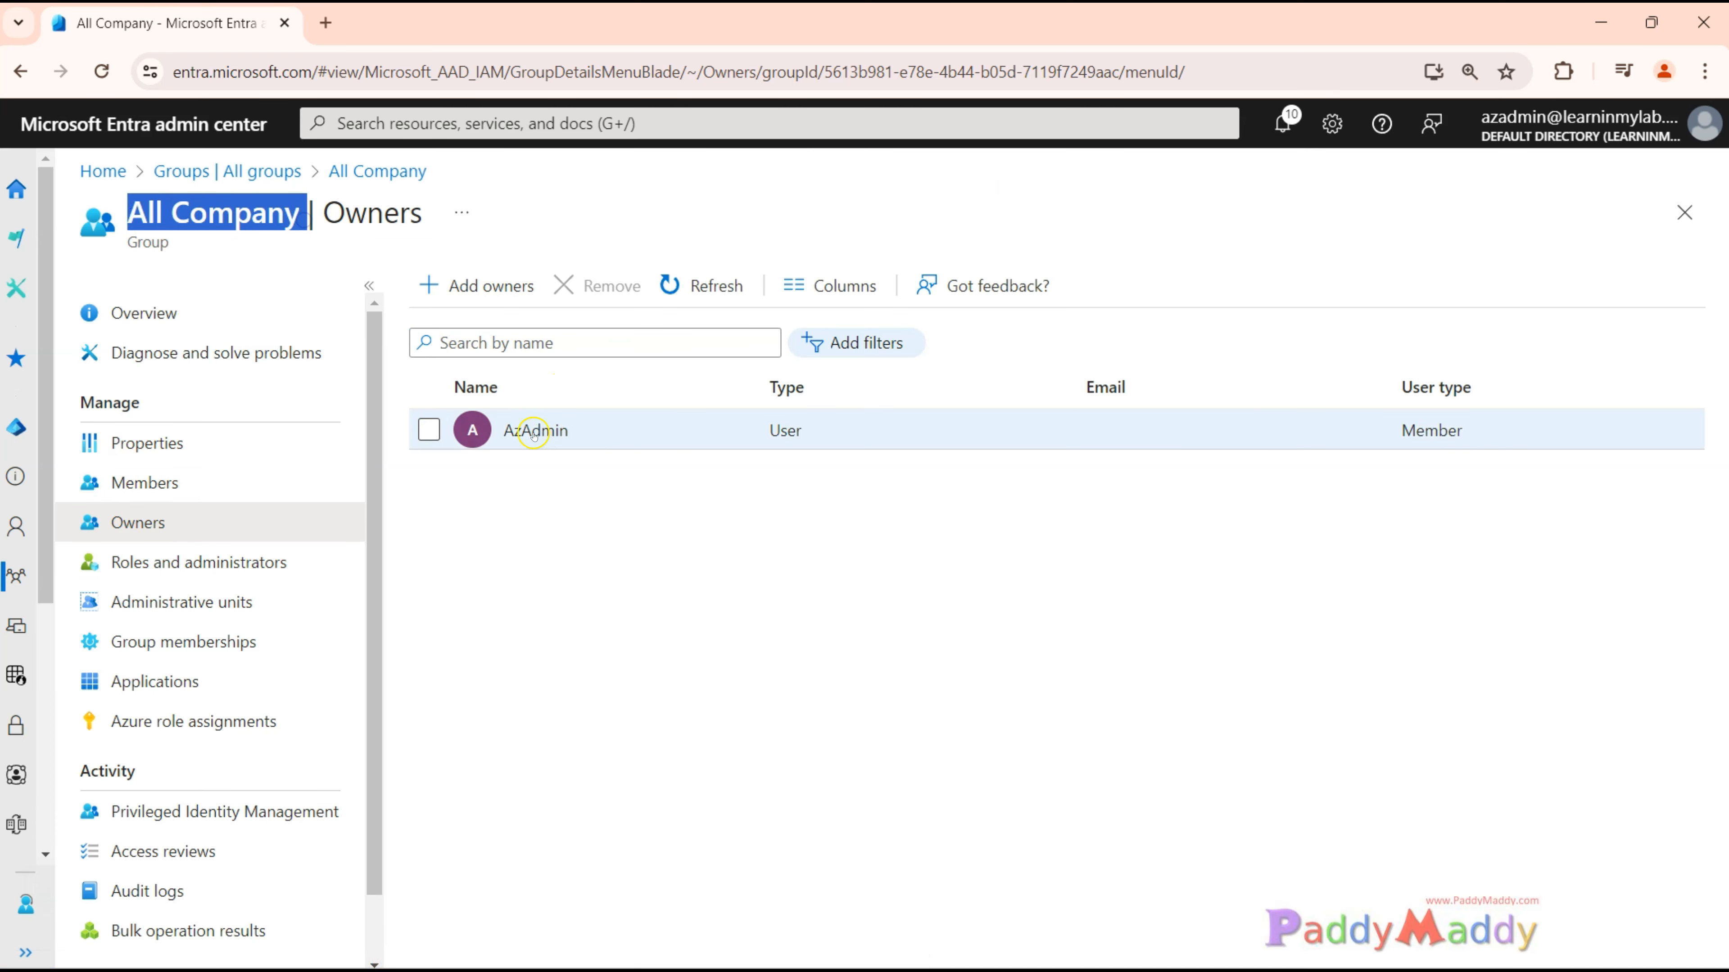
pyautogui.moveTo(507, 437); pyautogui.dragTo(580, 438)
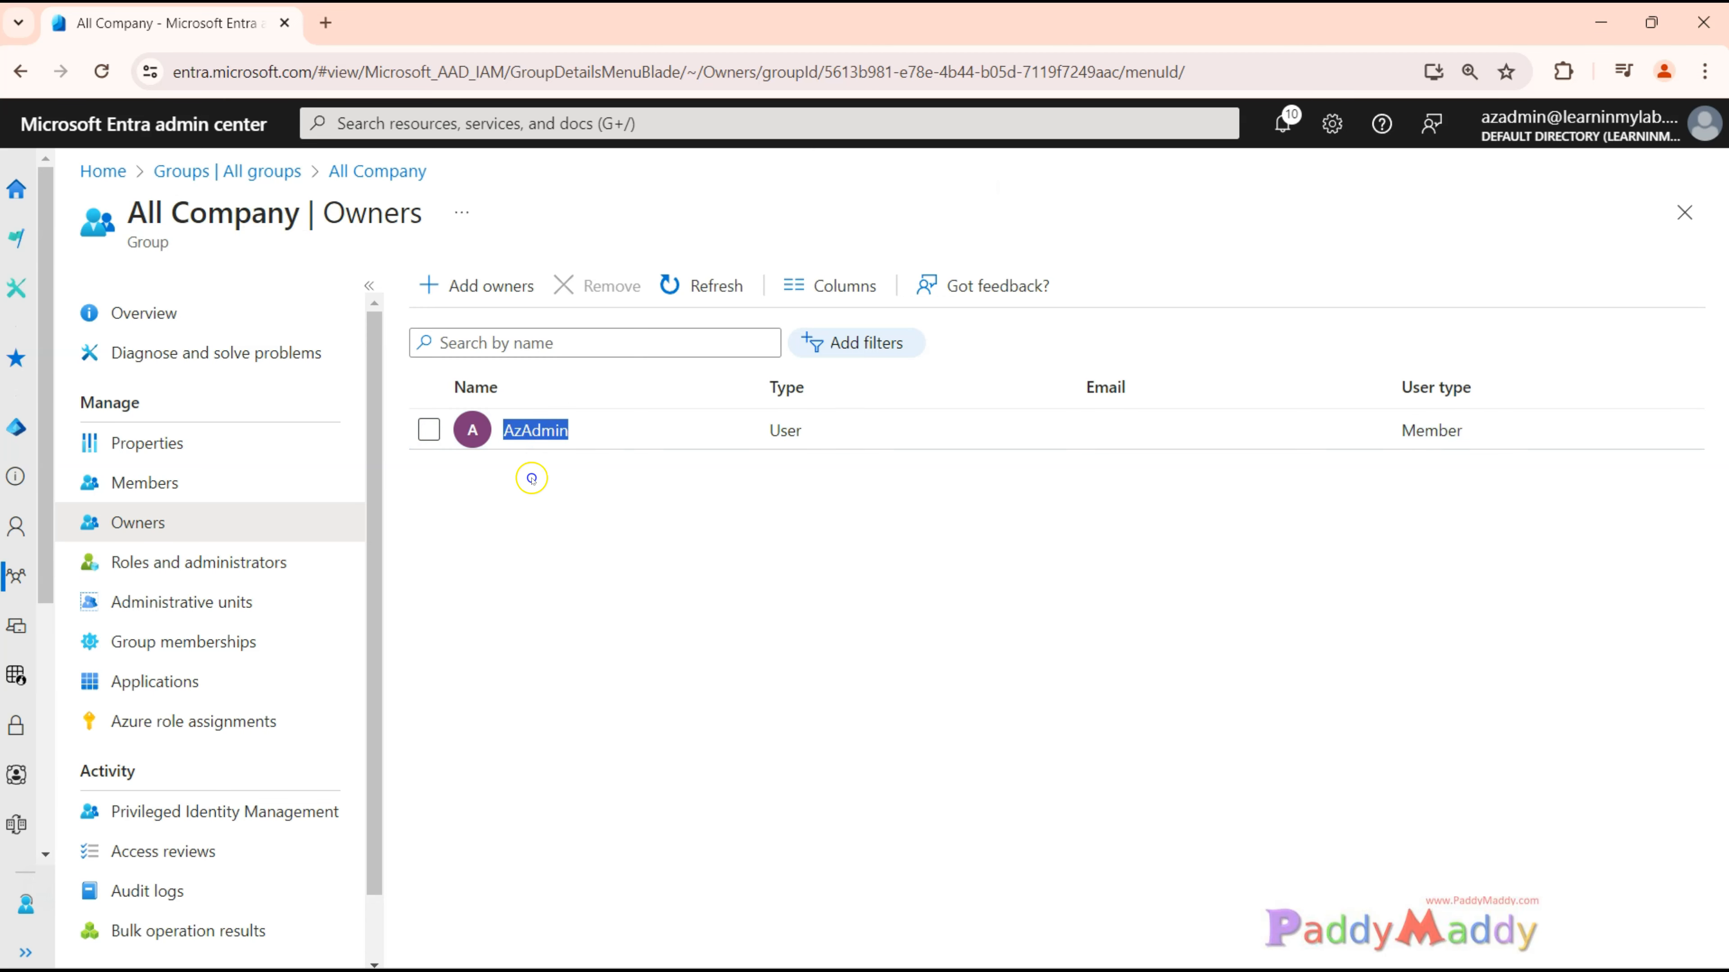
# Add the second and fifth listed users as owners of the All Company group and refresh the owners list.
pyautogui.click(493, 286)
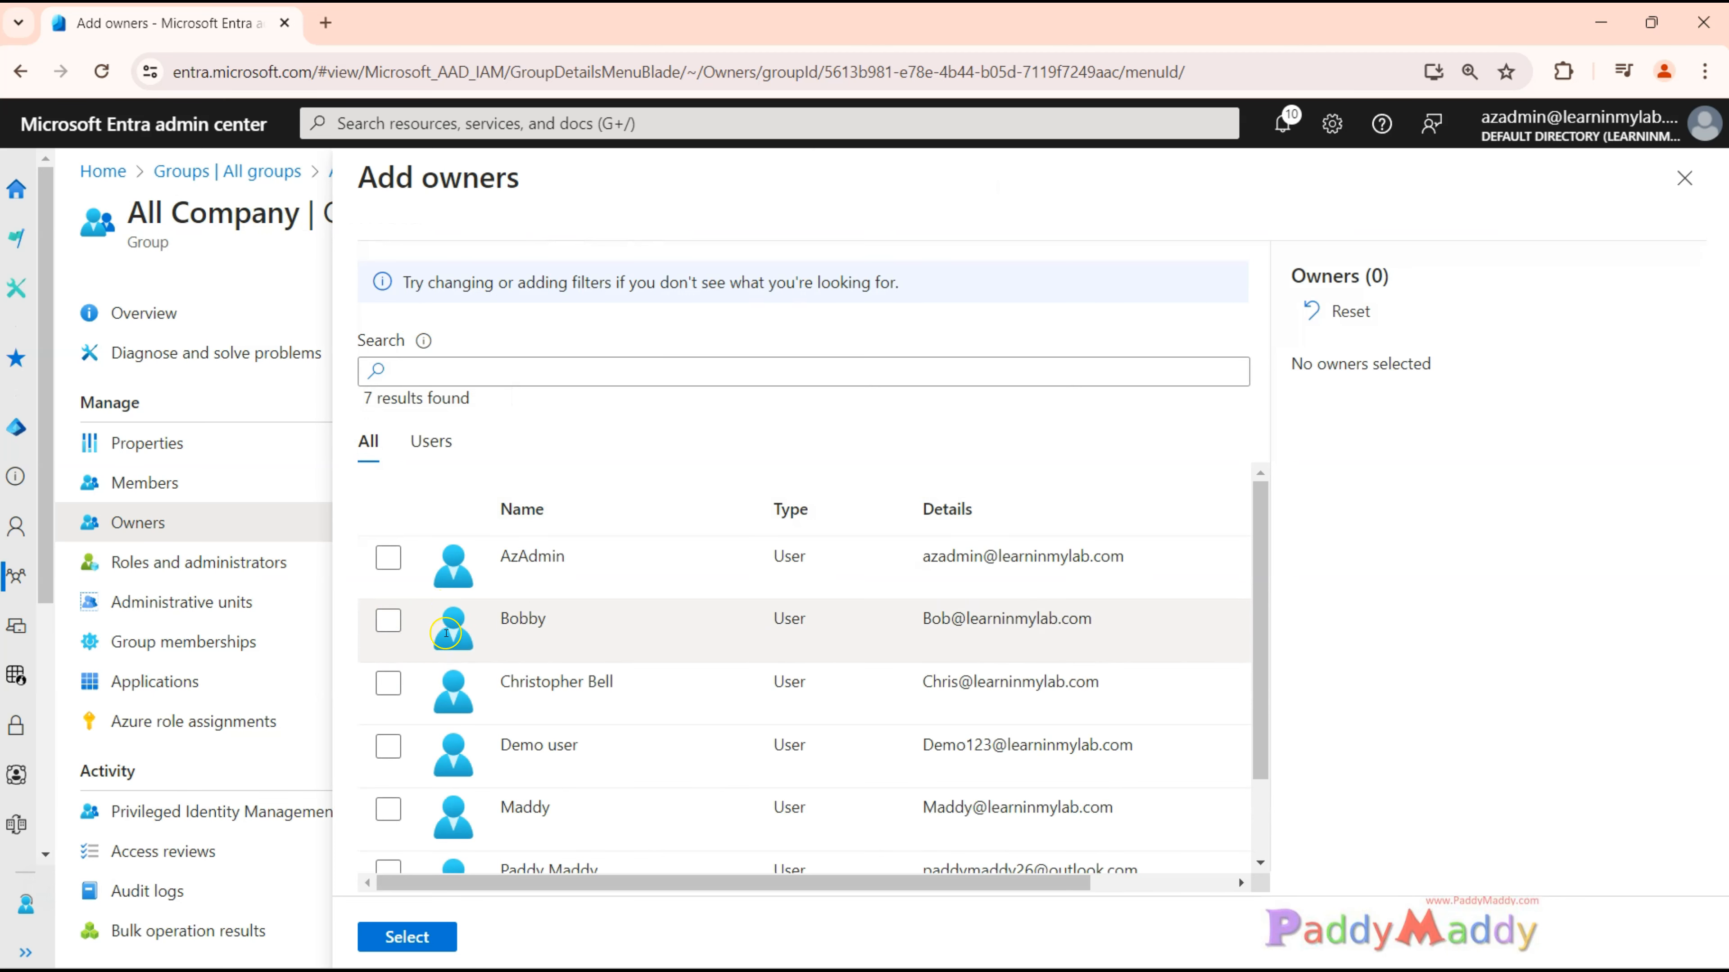
pyautogui.click(388, 620)
pyautogui.click(387, 812)
pyautogui.click(407, 936)
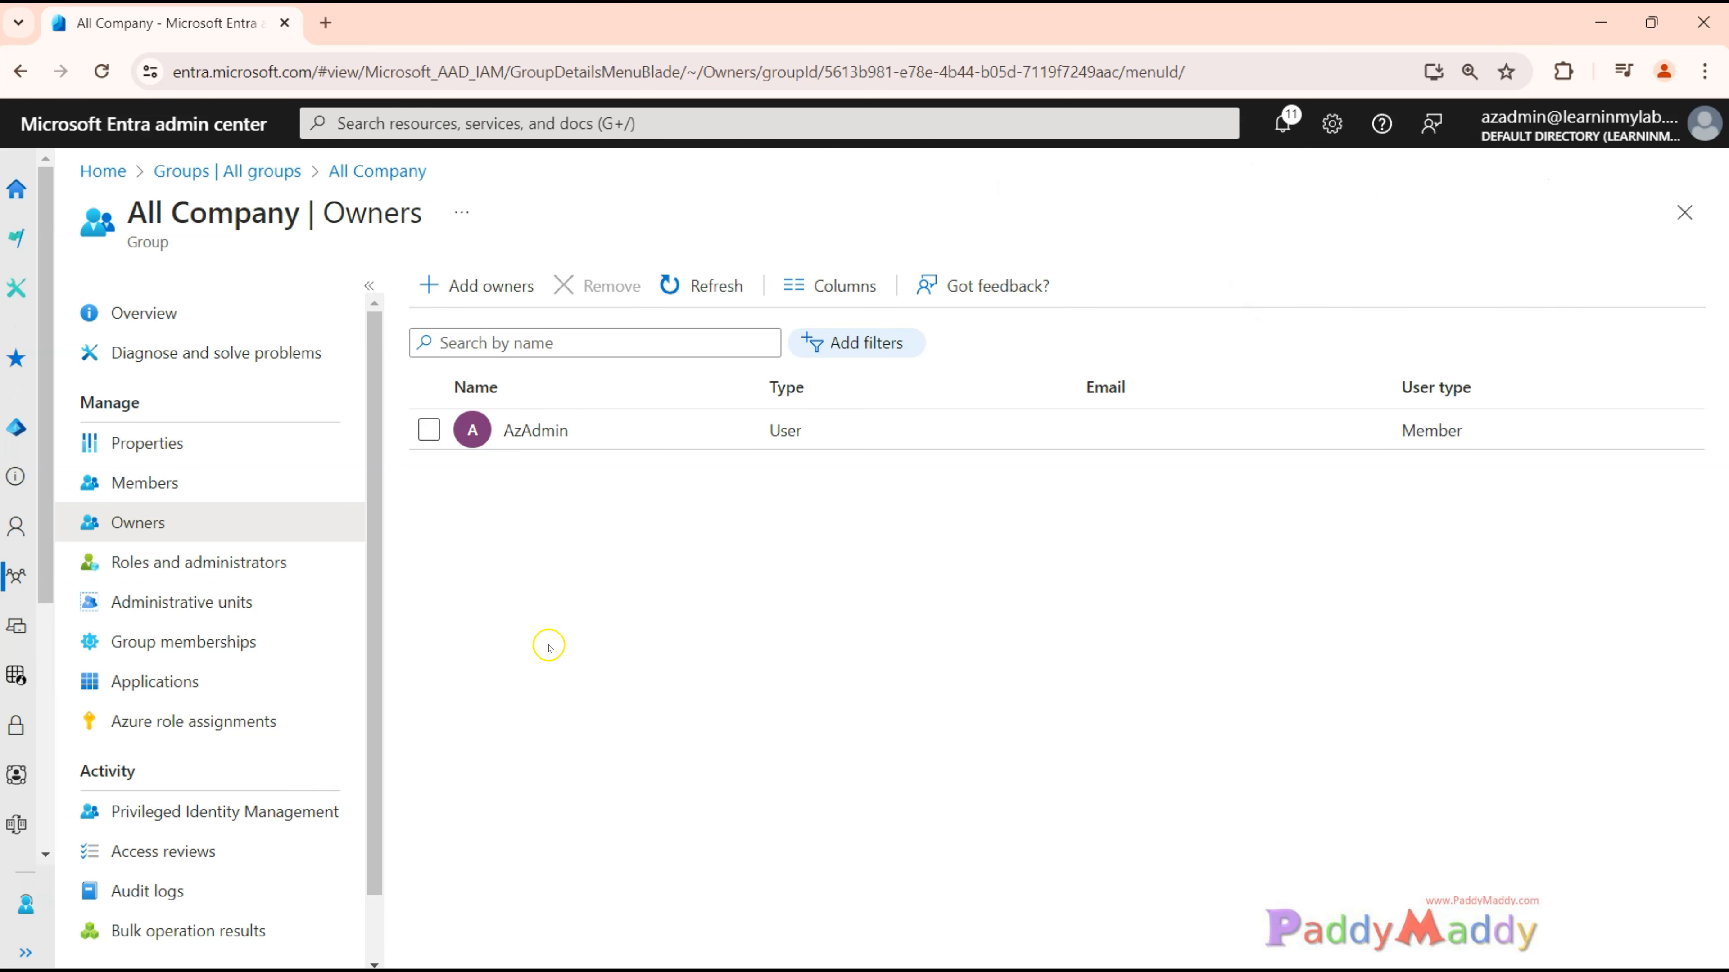
pyautogui.click(701, 285)
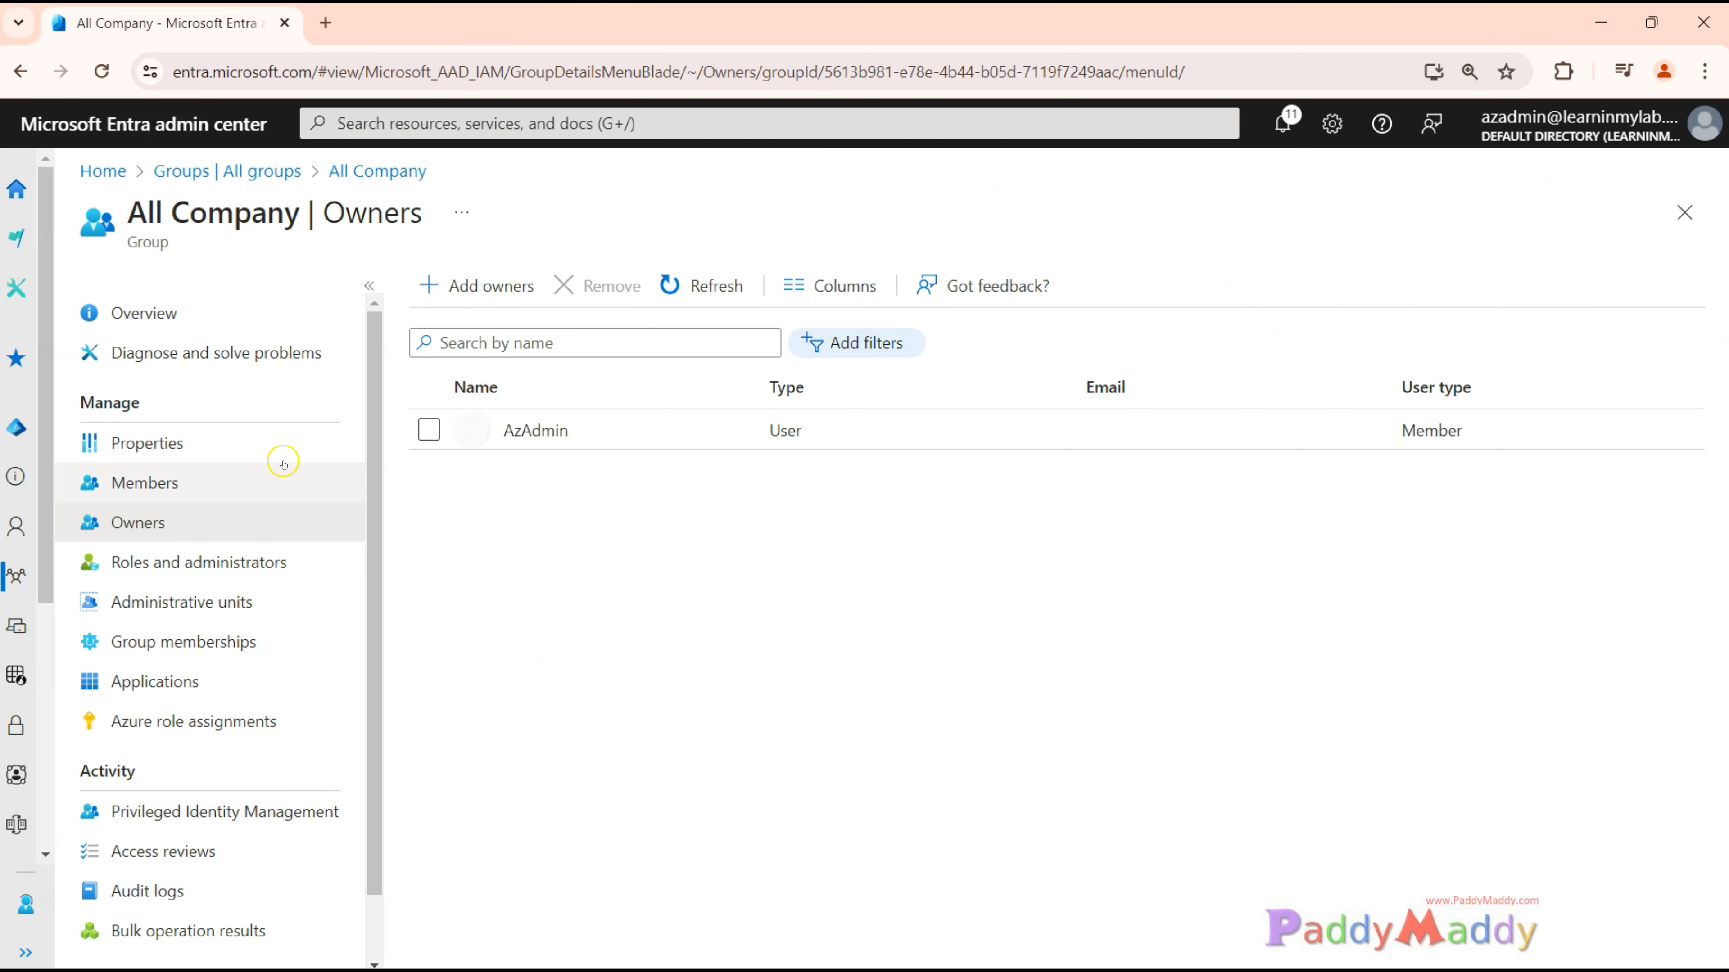
# Return to all groups, open the naming policy settings and read about the custom blocked words list.
pyautogui.click(266, 171)
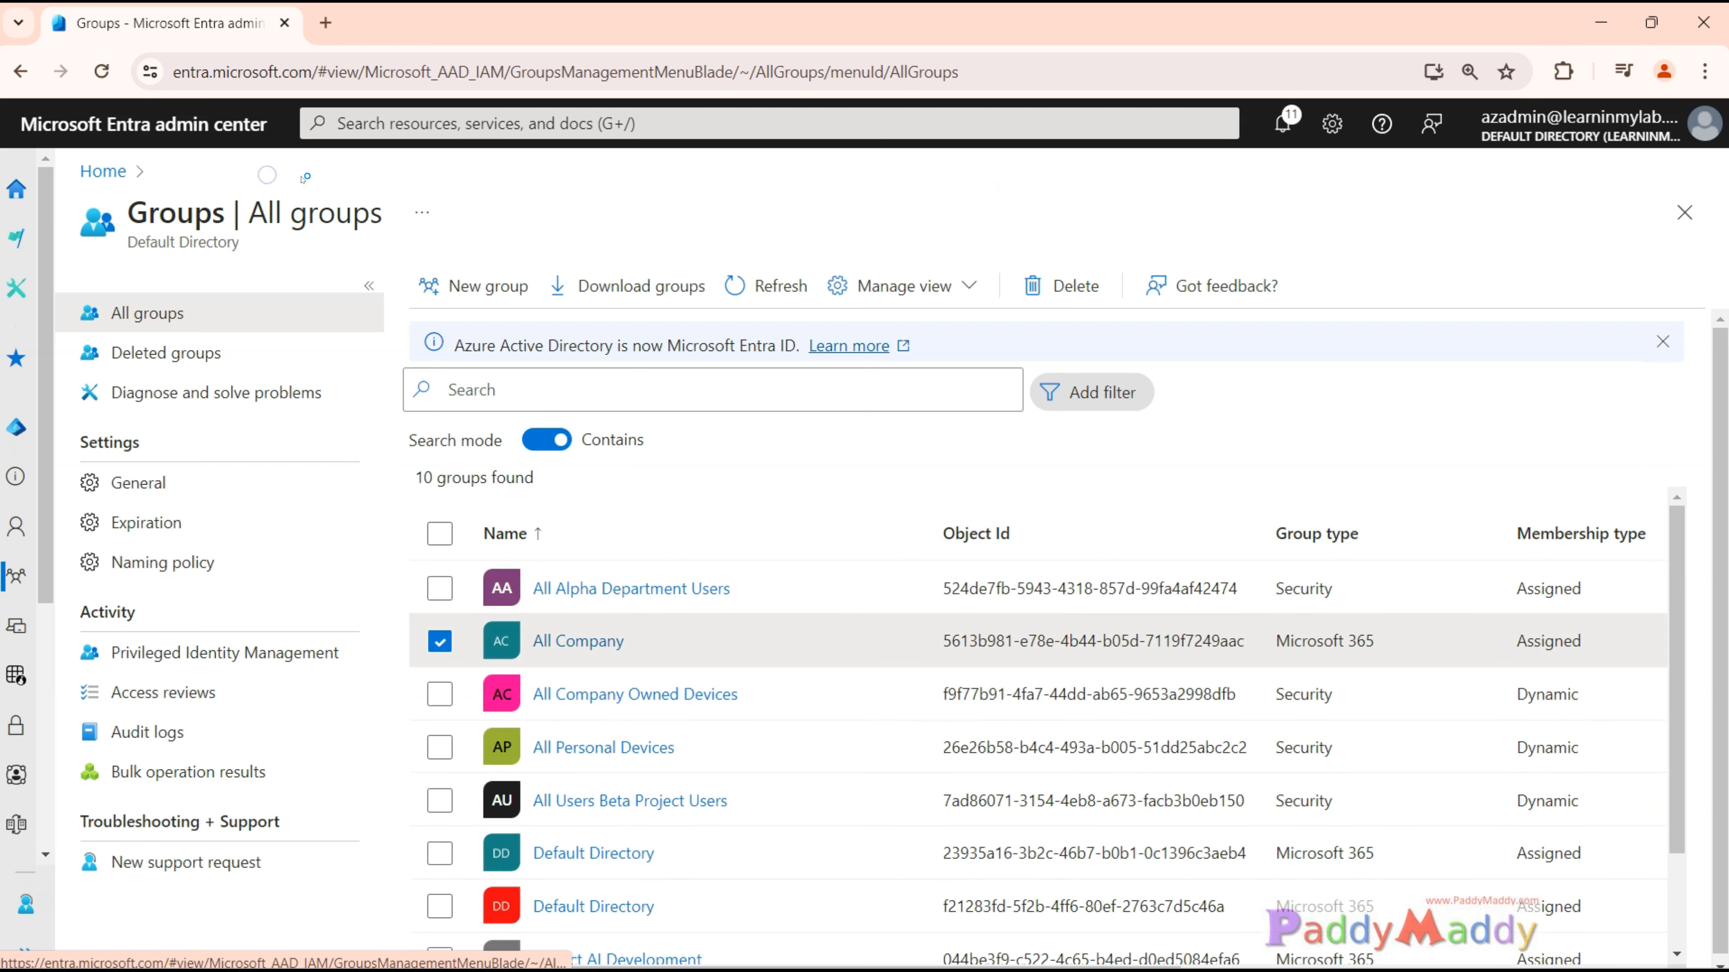
pyautogui.click(156, 575)
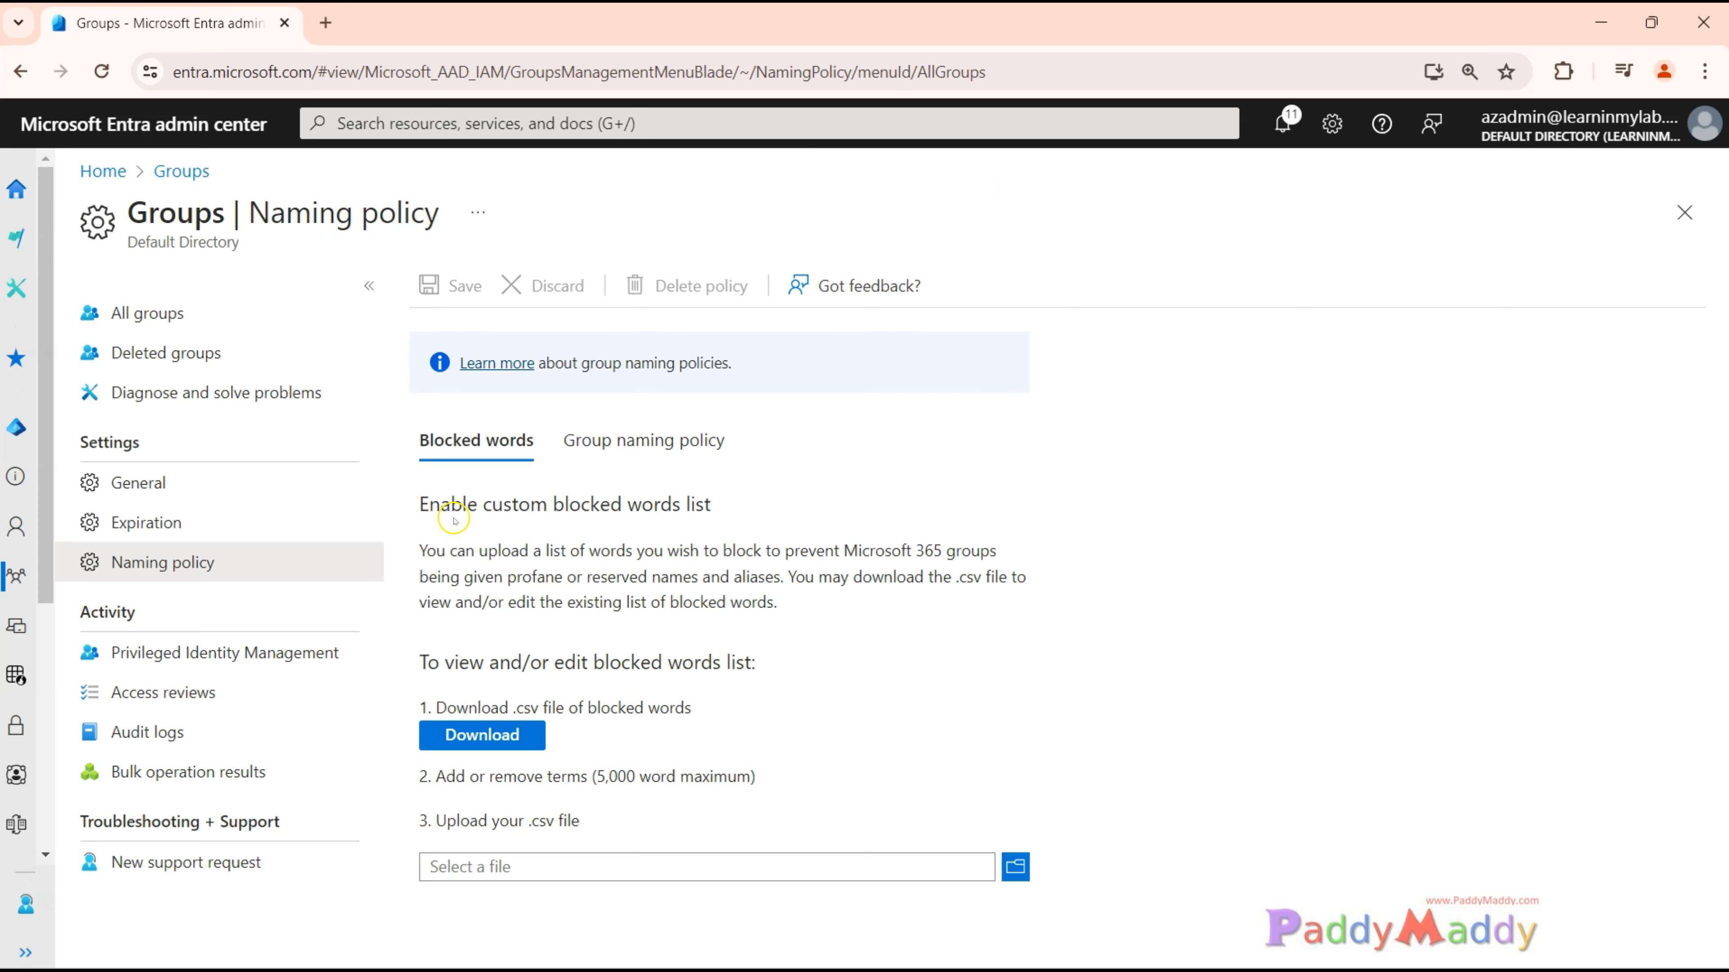
pyautogui.moveTo(449, 511); pyautogui.dragTo(623, 512)
pyautogui.click(644, 603)
# Add an attribute prefix of Department to the group naming policy.
pyautogui.click(656, 457)
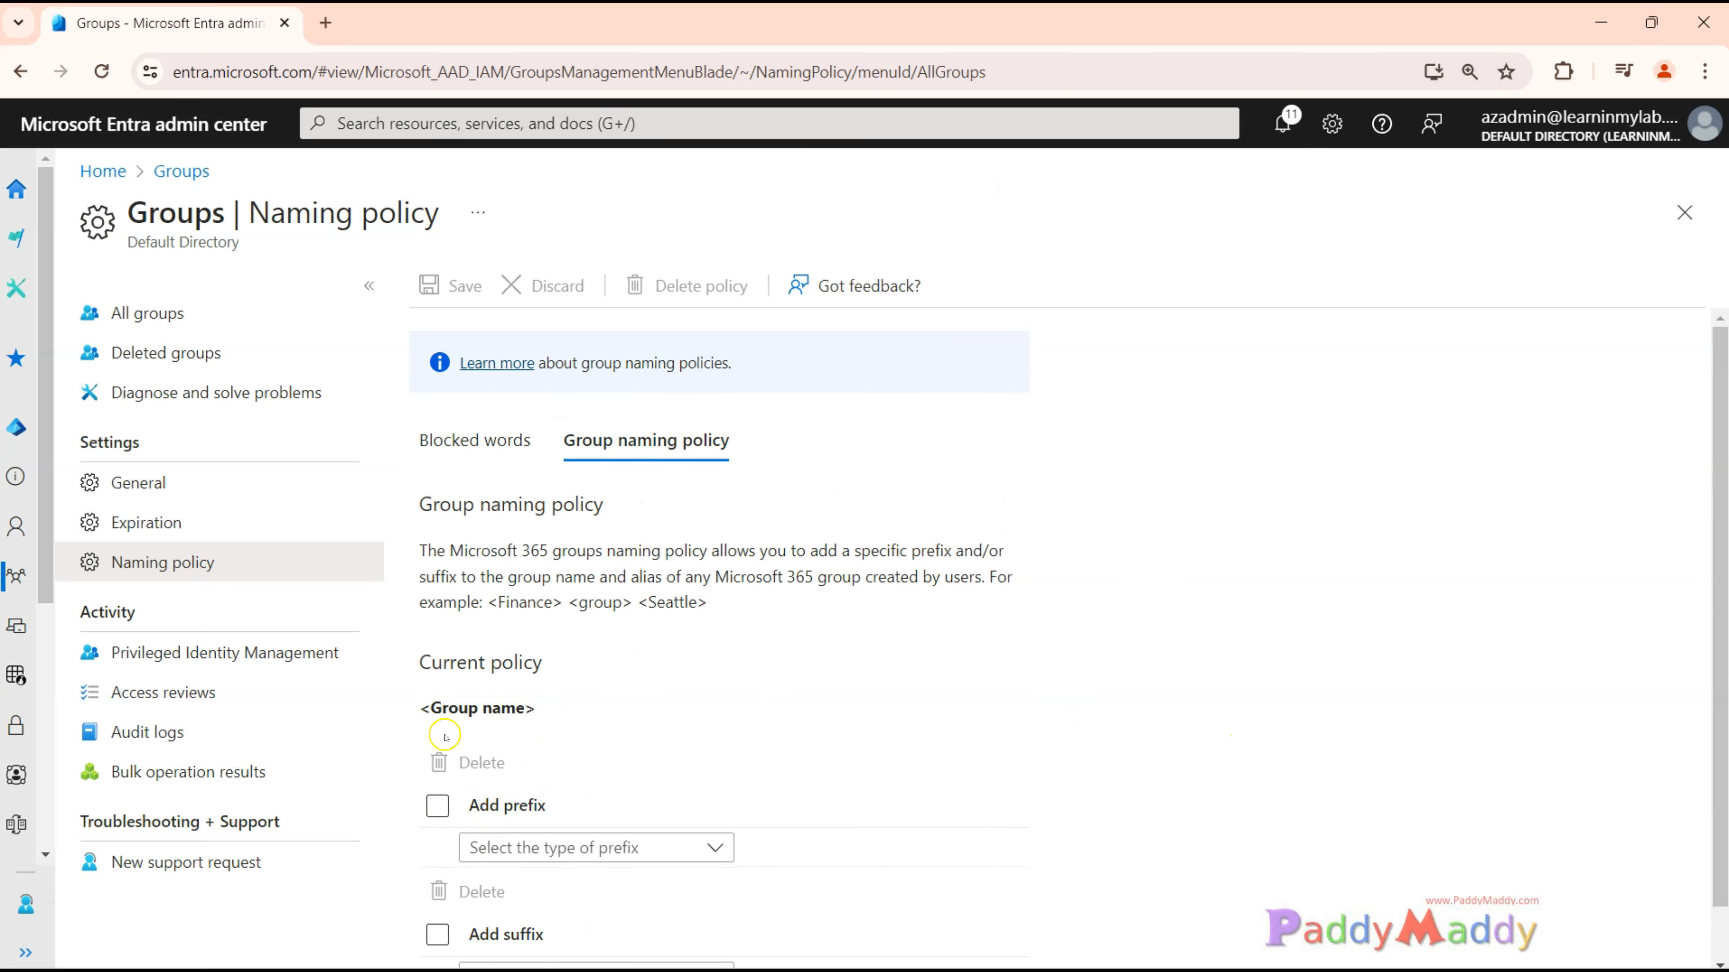
pyautogui.click(449, 805)
pyautogui.click(714, 847)
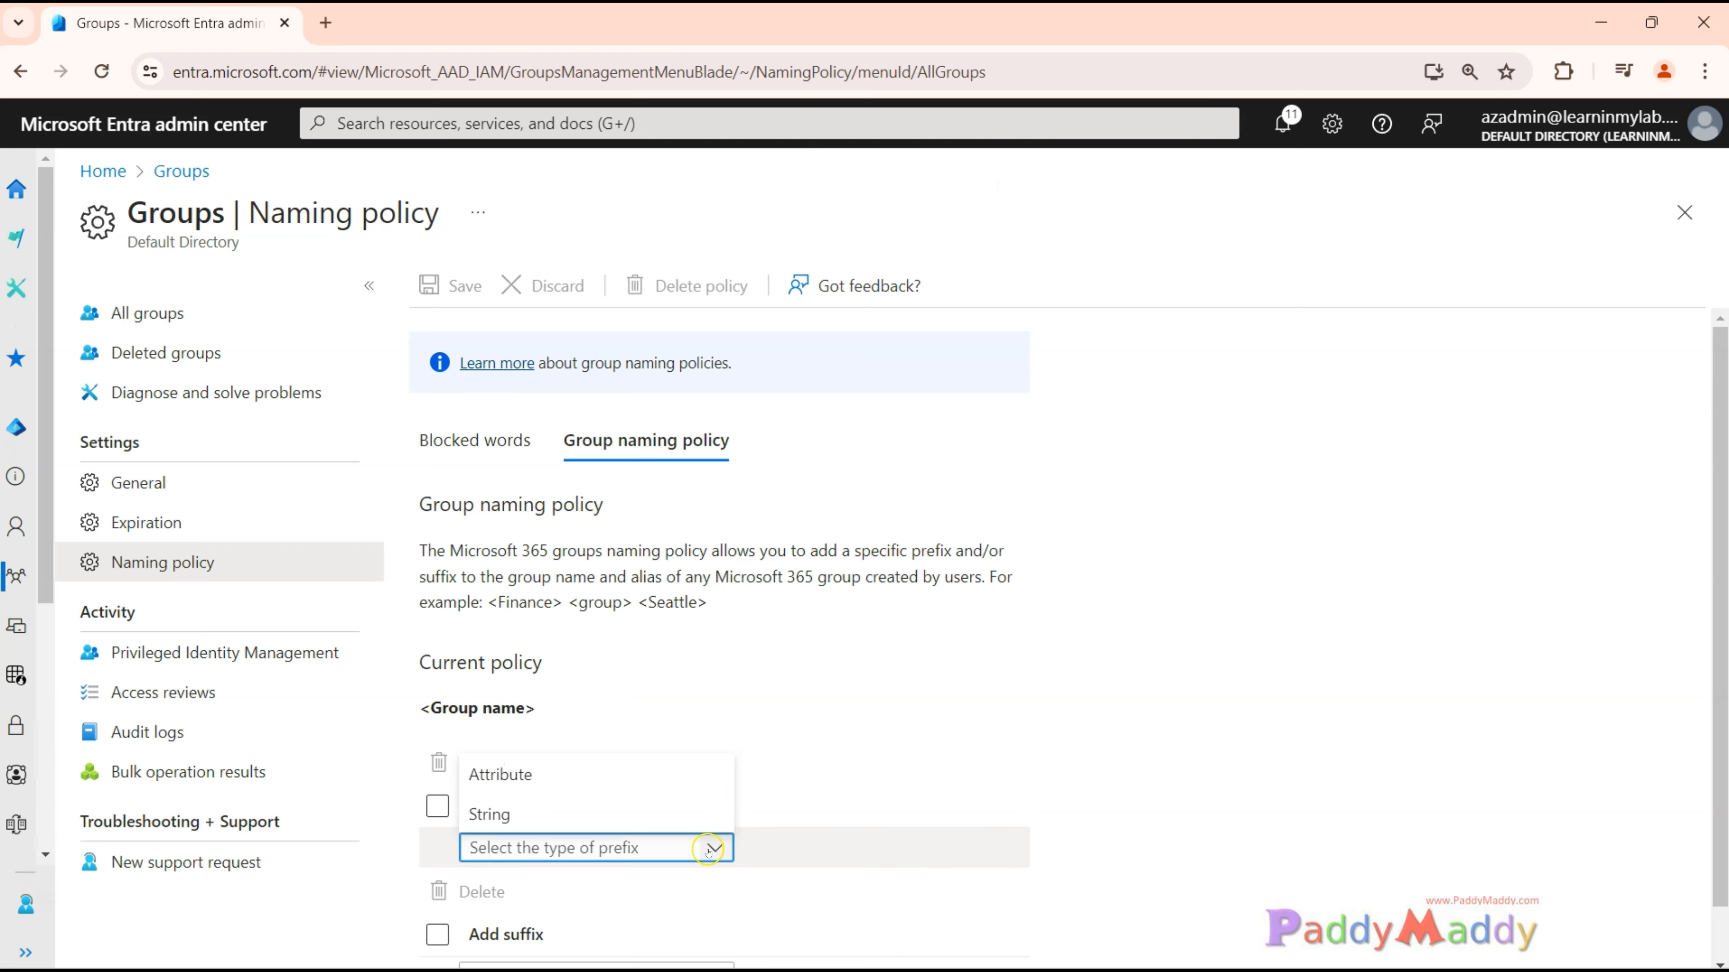
pyautogui.click(517, 776)
pyautogui.click(851, 851)
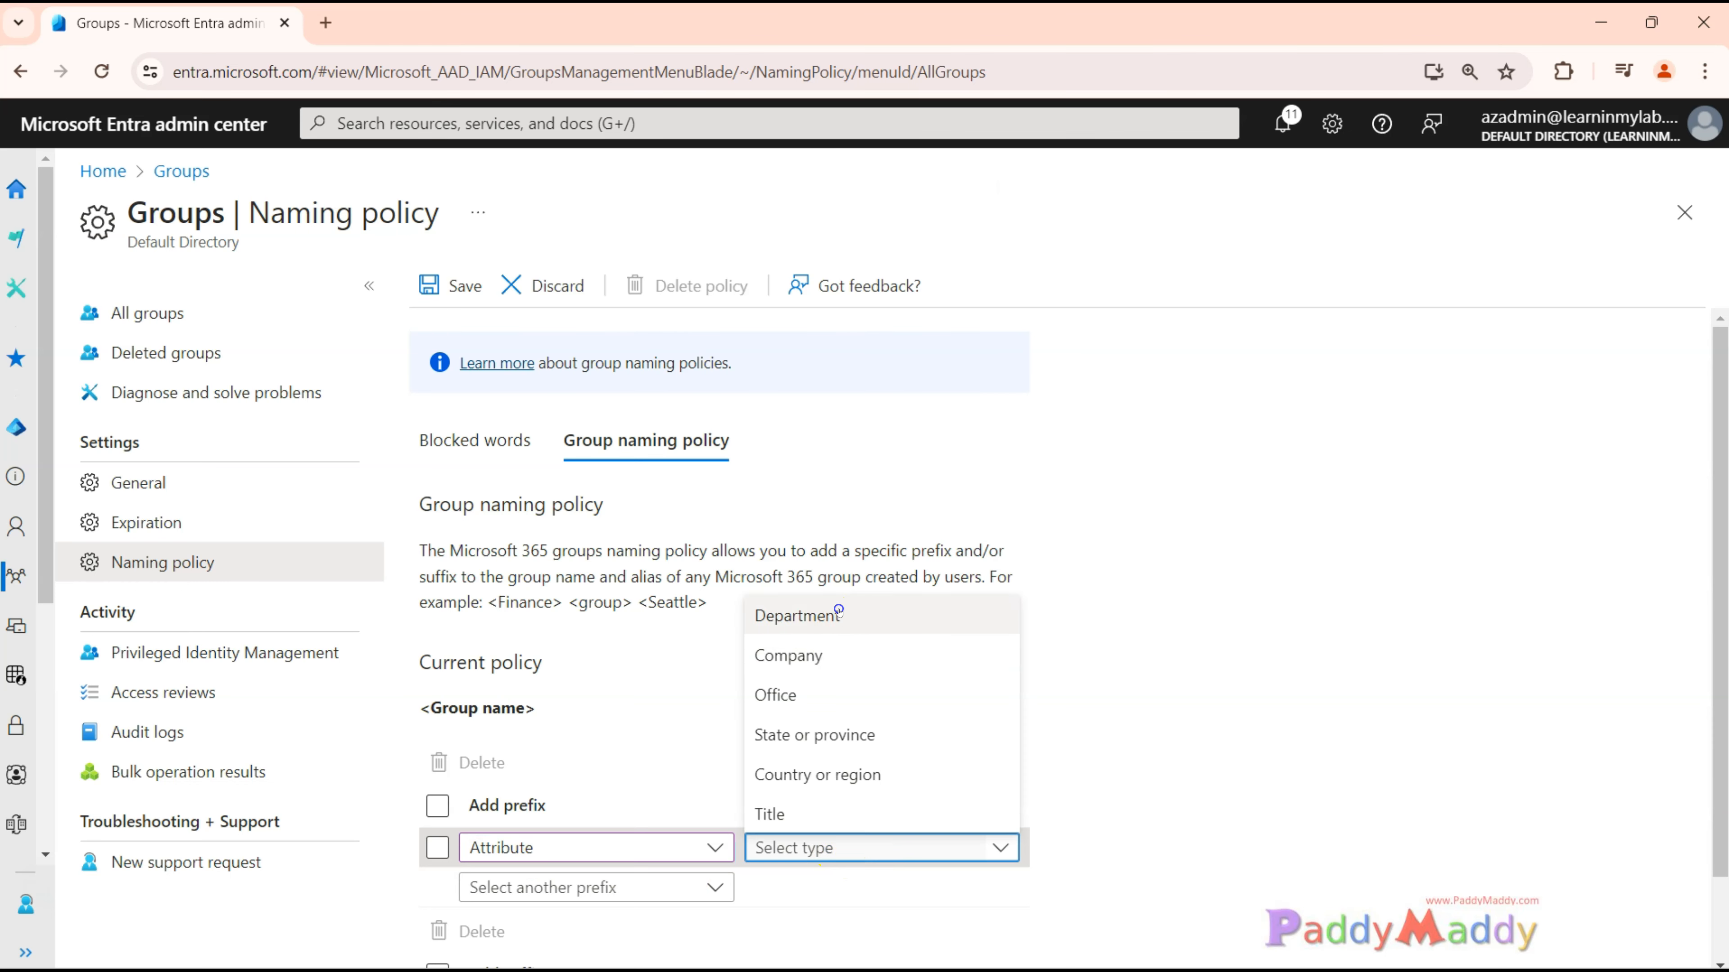
pyautogui.click(816, 615)
# Start a second attribute prefix in the group naming policy and check the available attribute types.
pyautogui.click(592, 888)
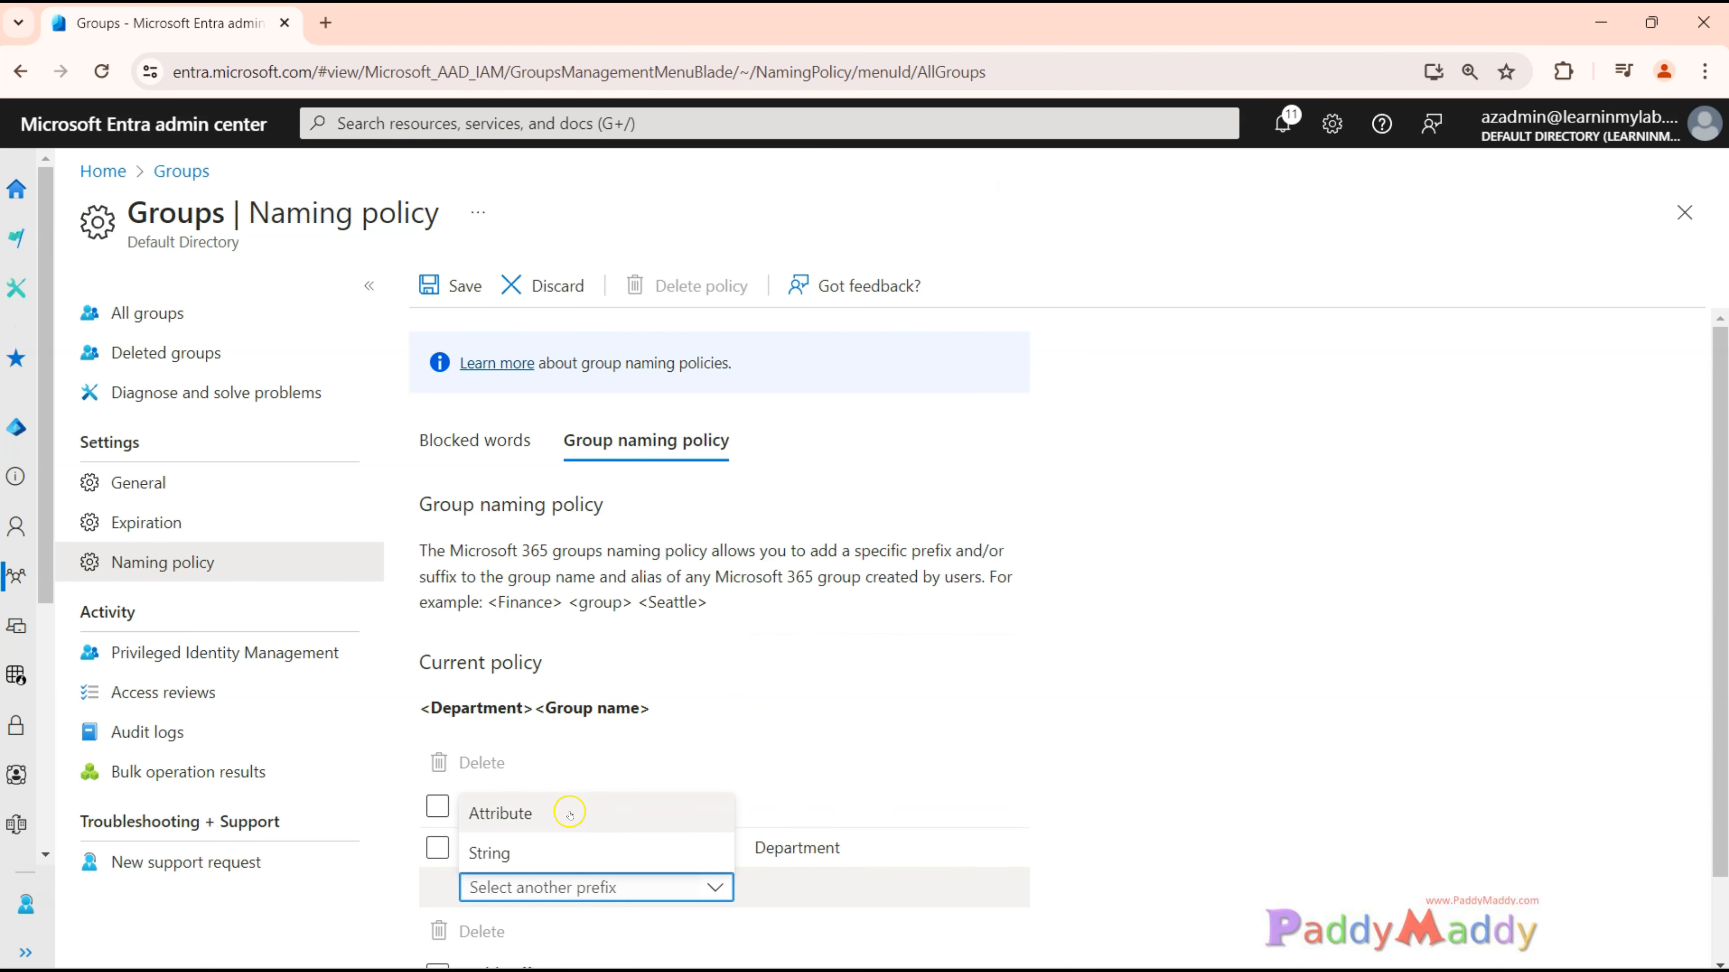
pyautogui.click(544, 813)
pyautogui.scroll(-2, 711, 734)
pyautogui.click(891, 749)
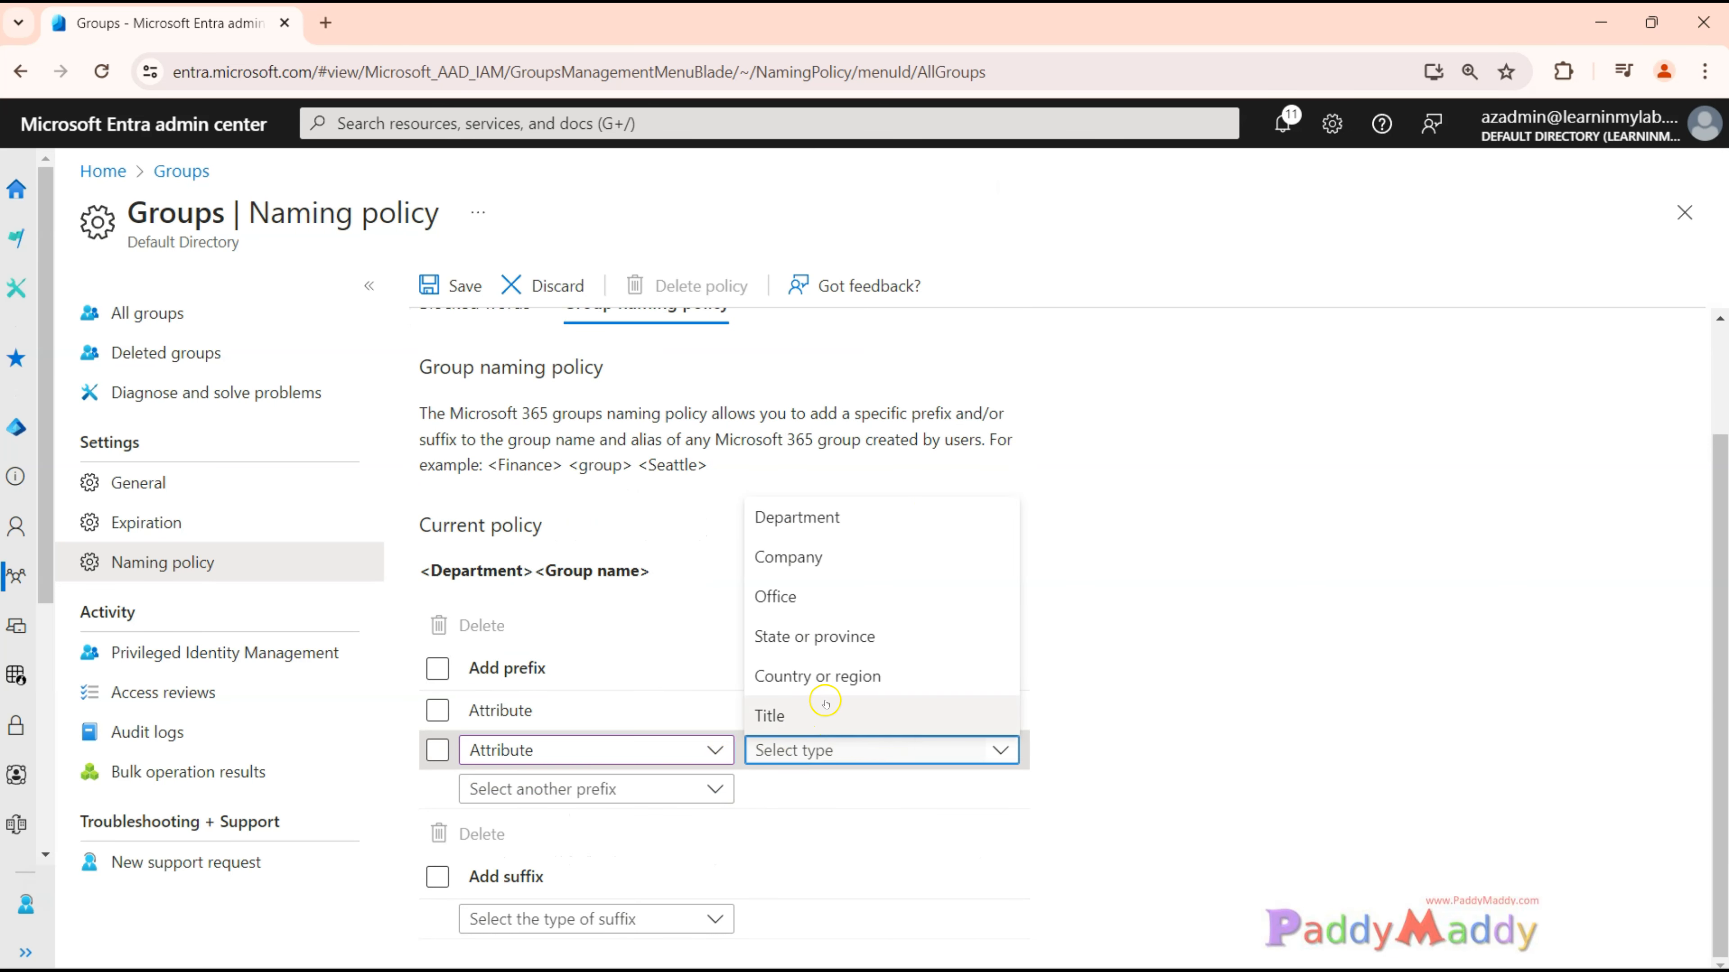
pyautogui.click(560, 553)
# Examine the current policy preview and the naming policy description, including its prefix, group name and suffix example.
pyautogui.moveTo(450, 571); pyautogui.dragTo(700, 572)
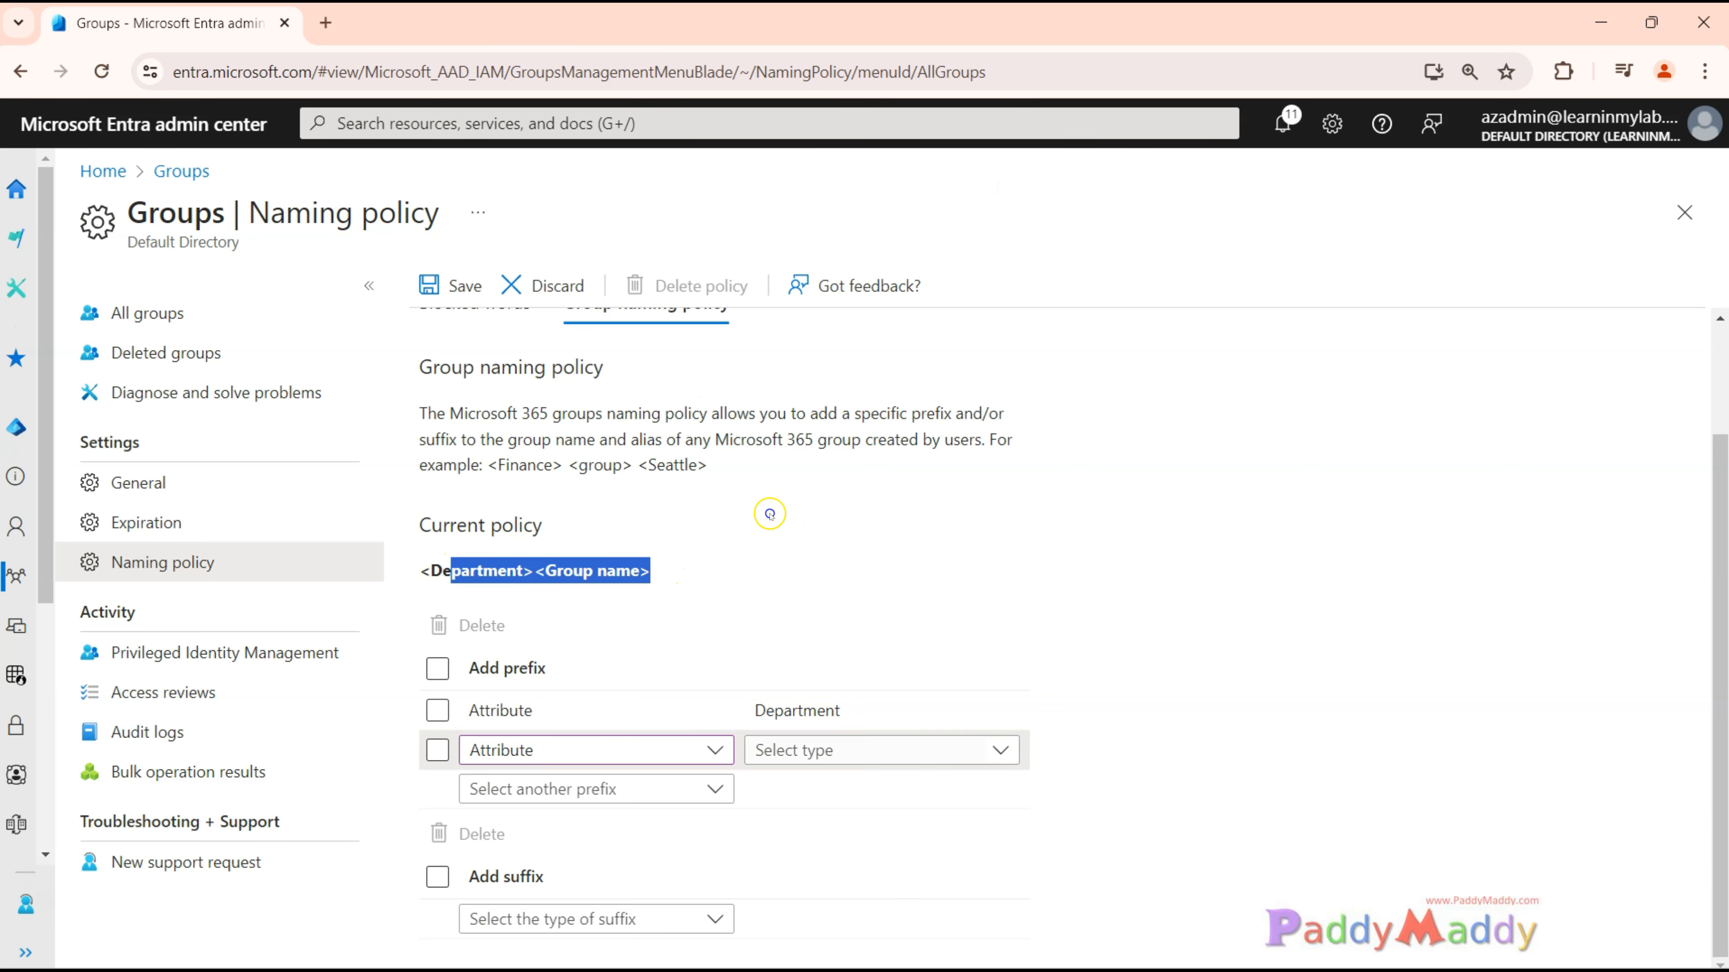
pyautogui.scroll(2, 769, 514)
pyautogui.moveTo(498, 465); pyautogui.dragTo(695, 468)
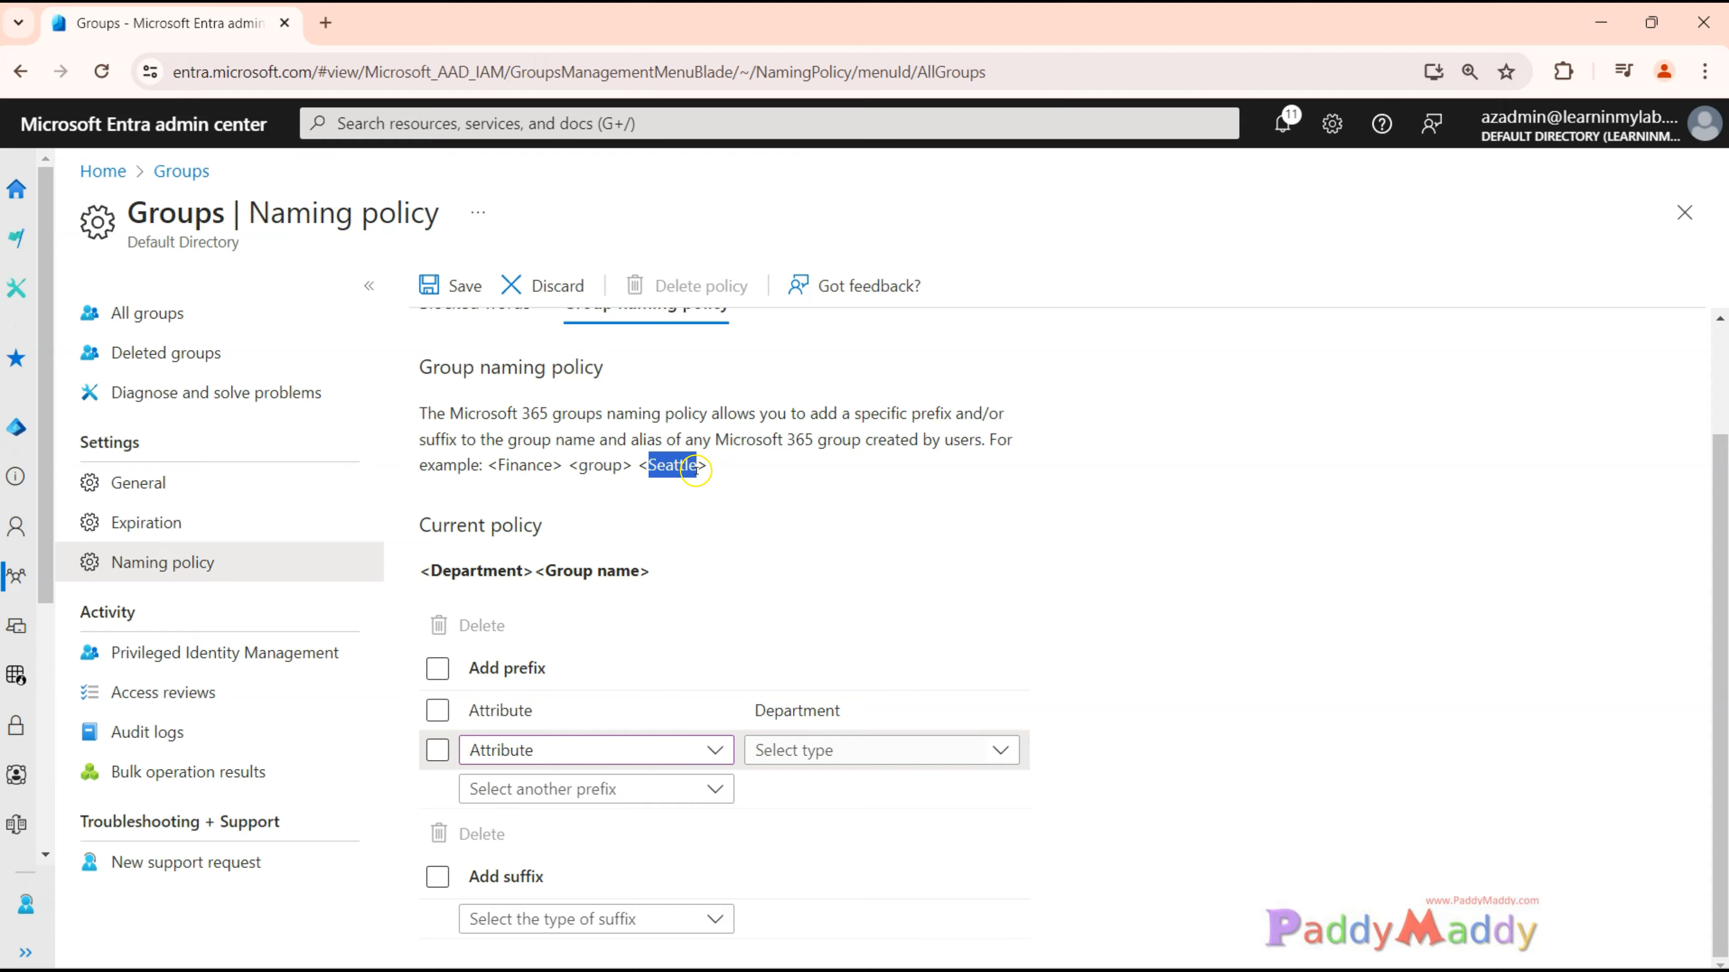
pyautogui.moveTo(494, 469); pyautogui.dragTo(704, 469)
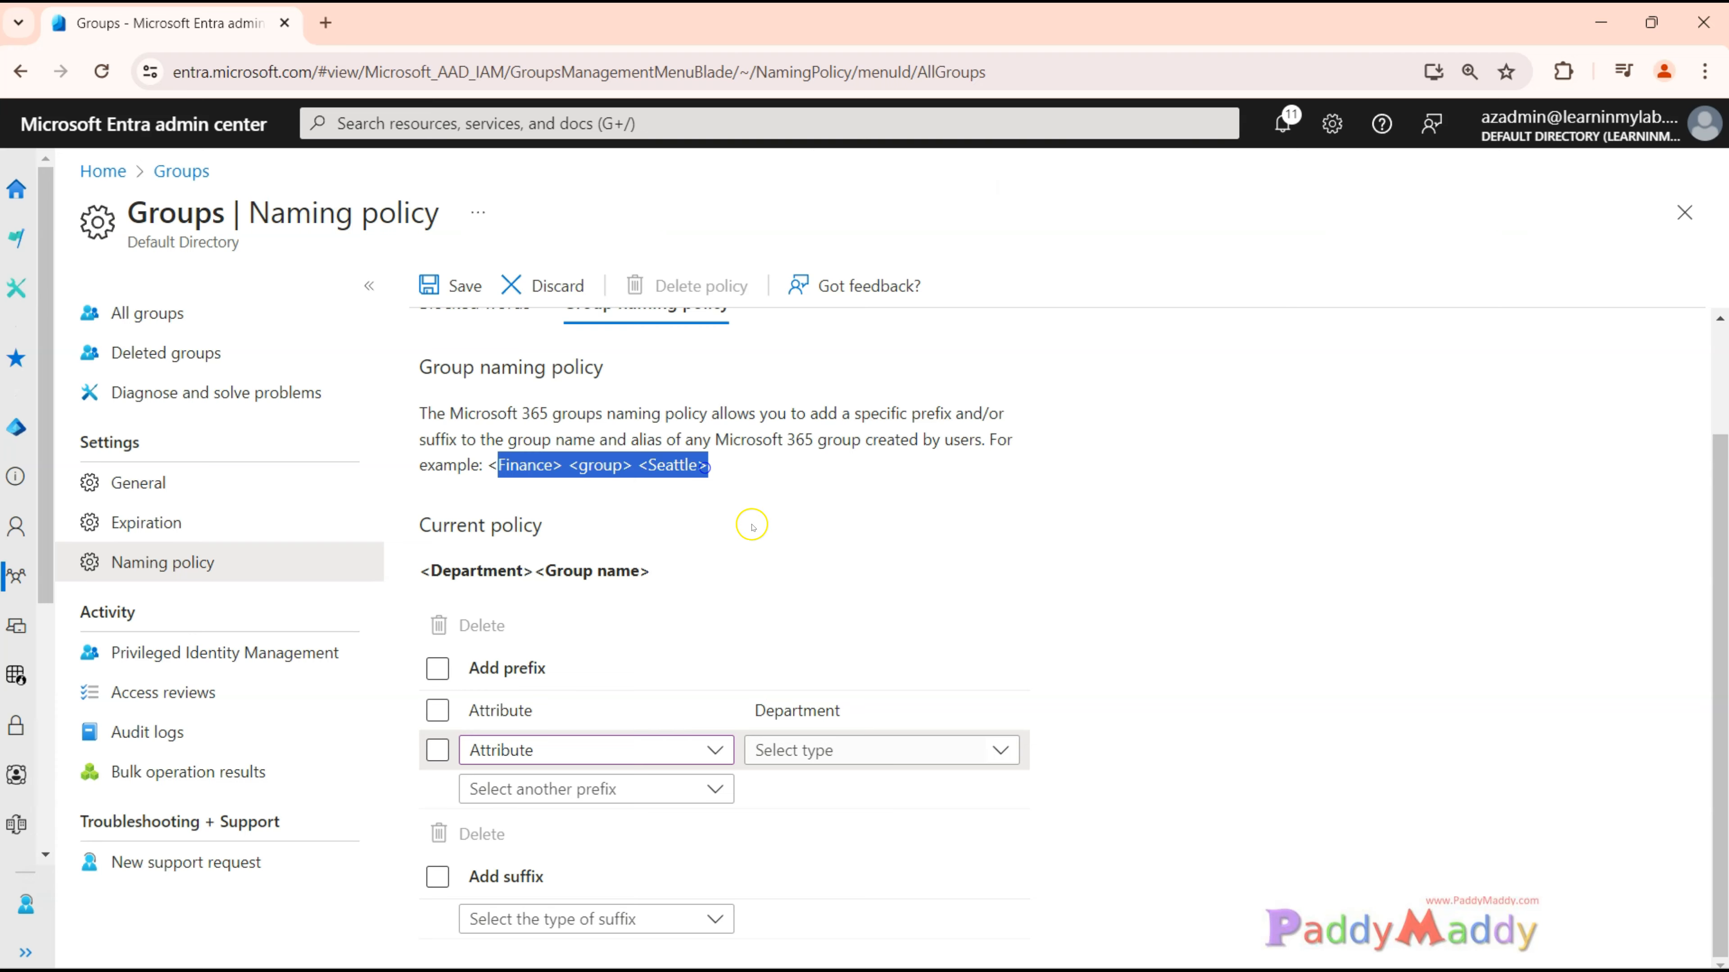
pyautogui.tripleClick(524, 463)
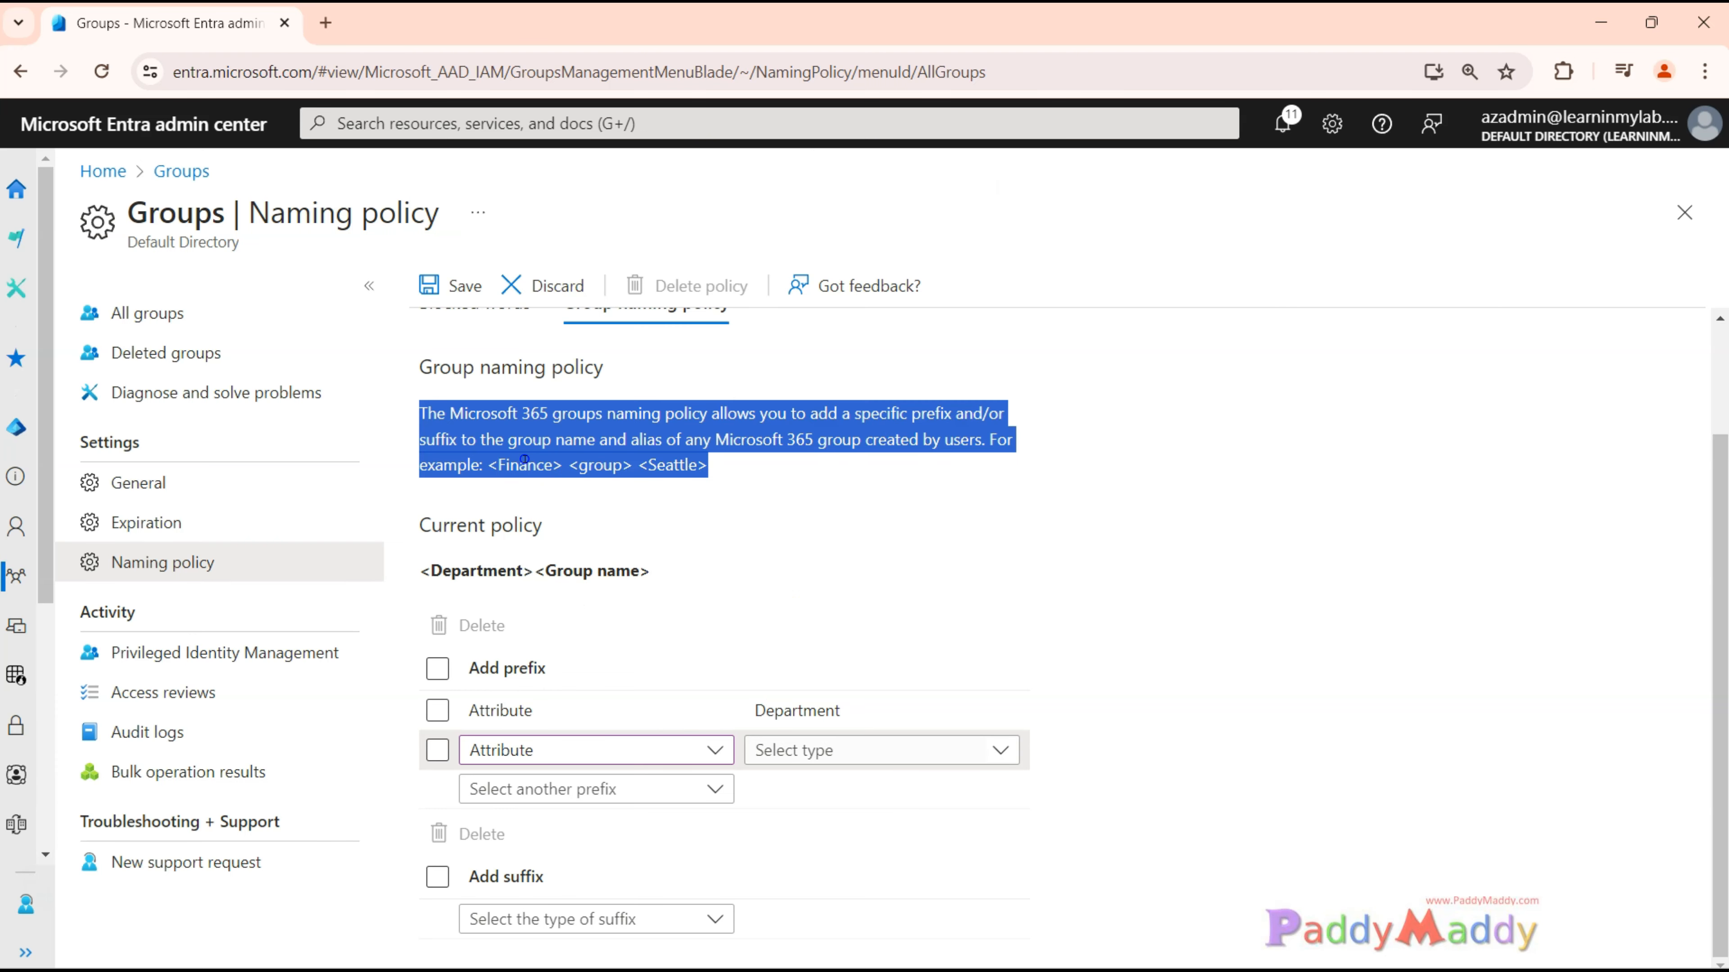
pyautogui.doubleClick(599, 470)
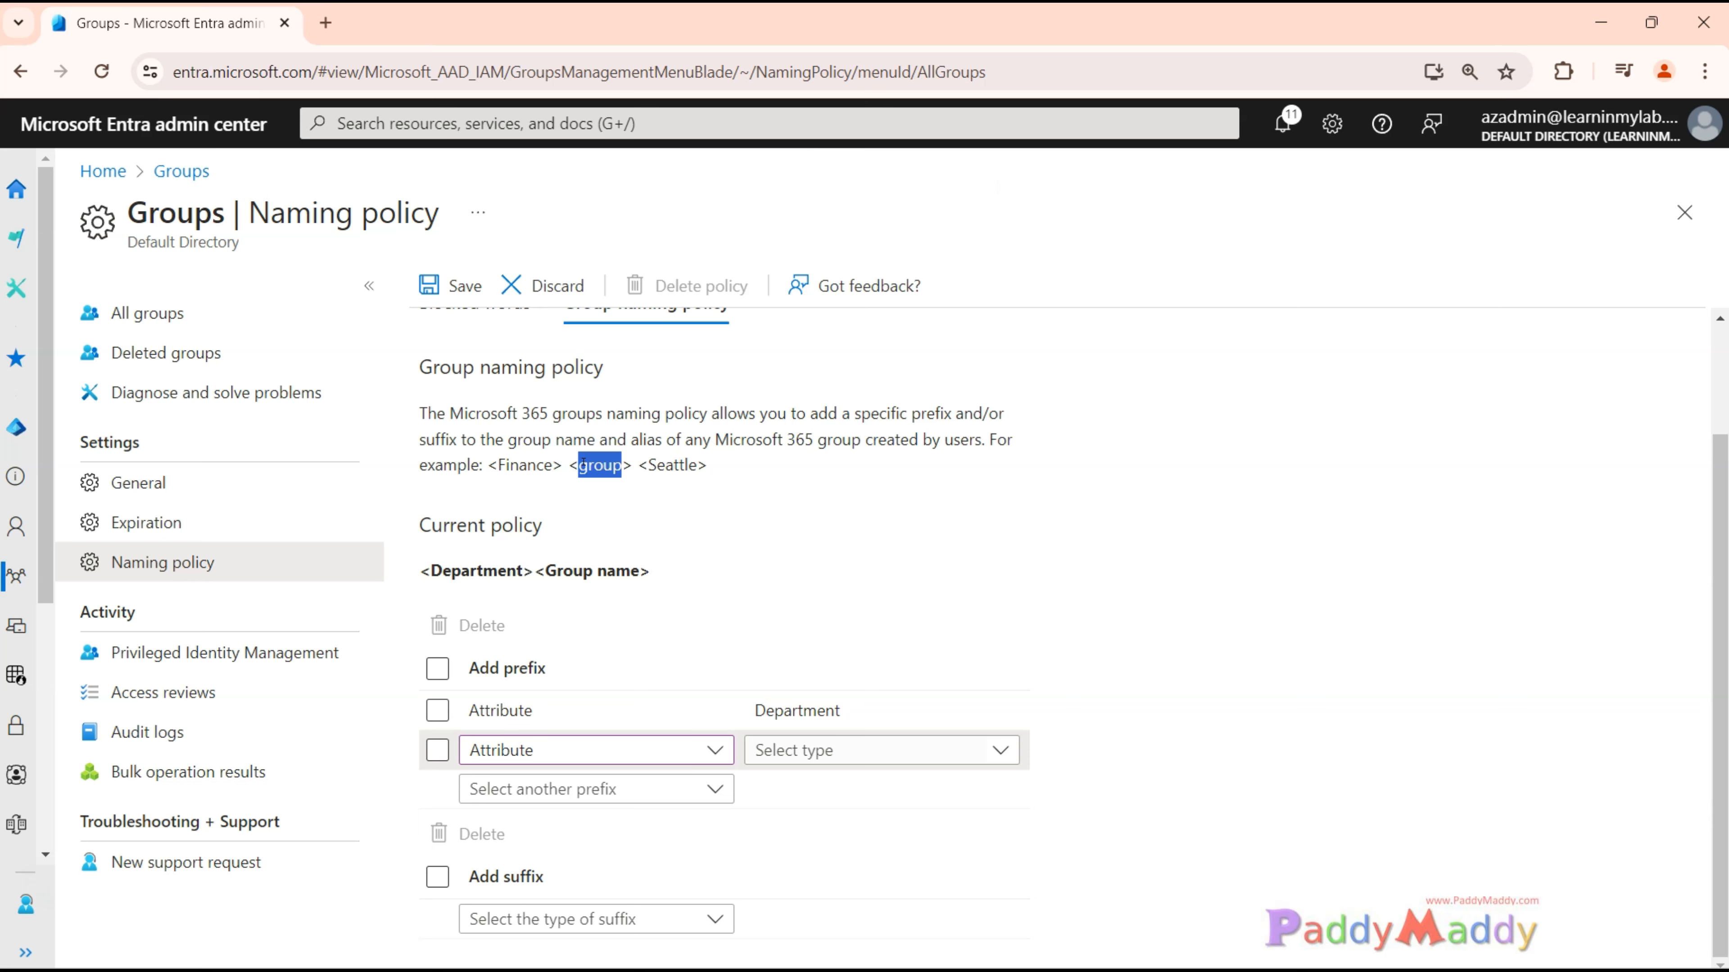
pyautogui.doubleClick(670, 466)
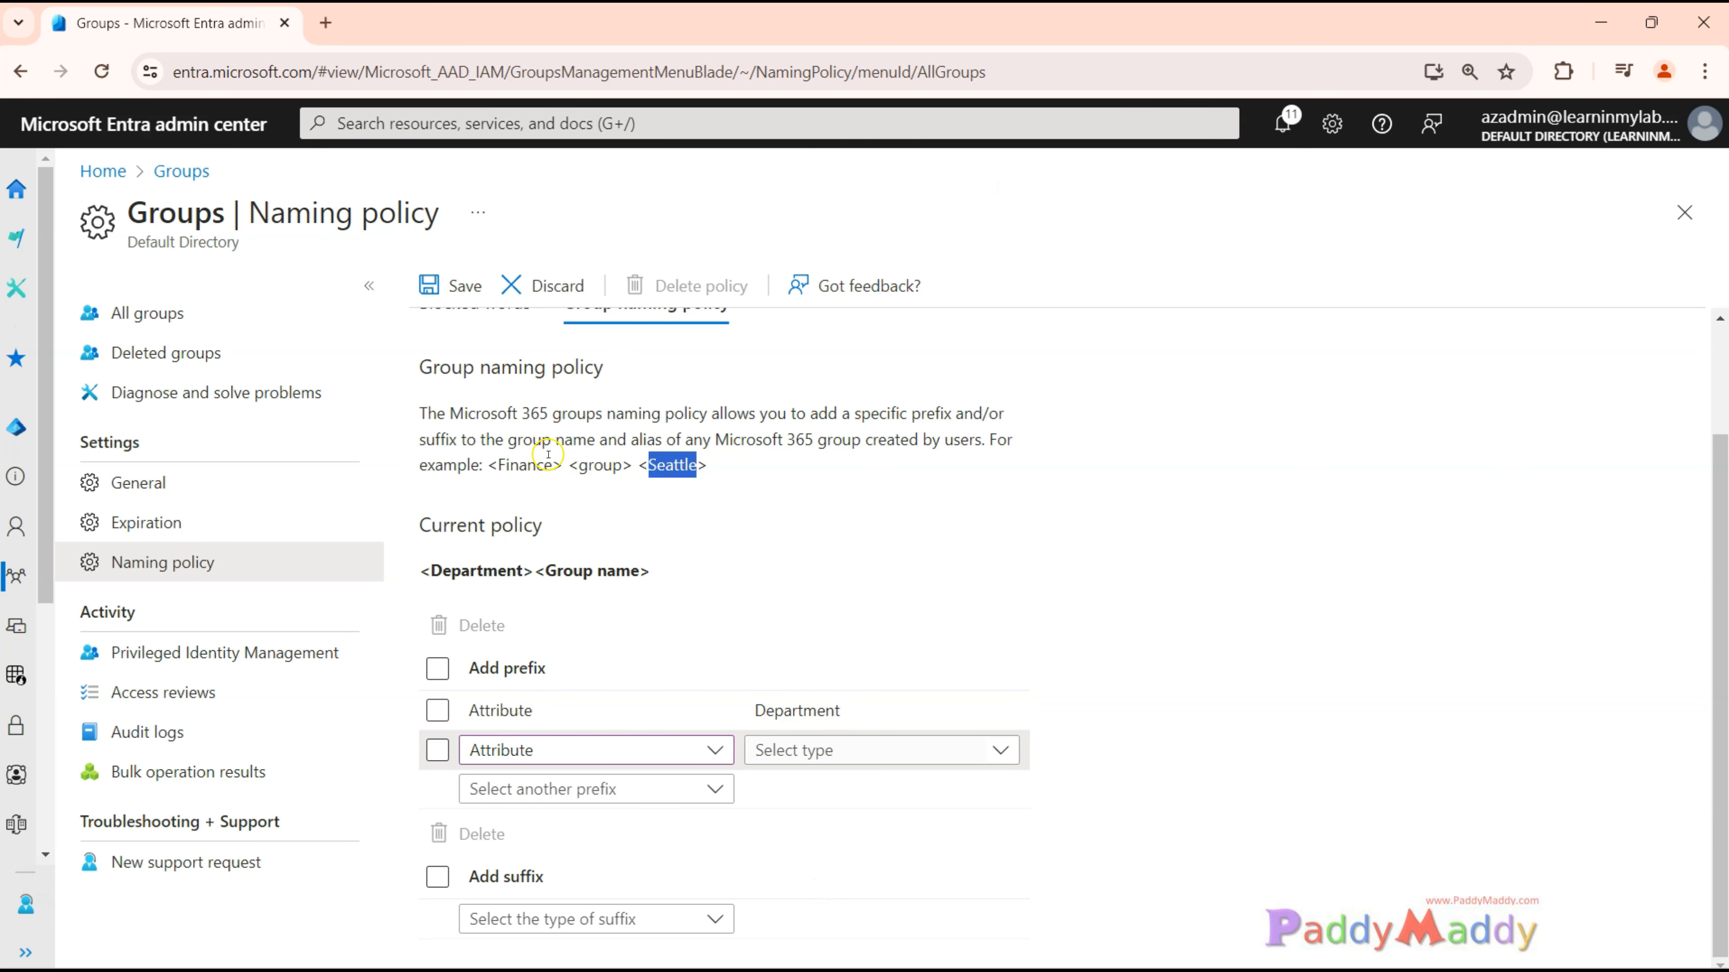
pyautogui.click(534, 464)
pyautogui.moveTo(430, 412); pyautogui.dragTo(709, 461)
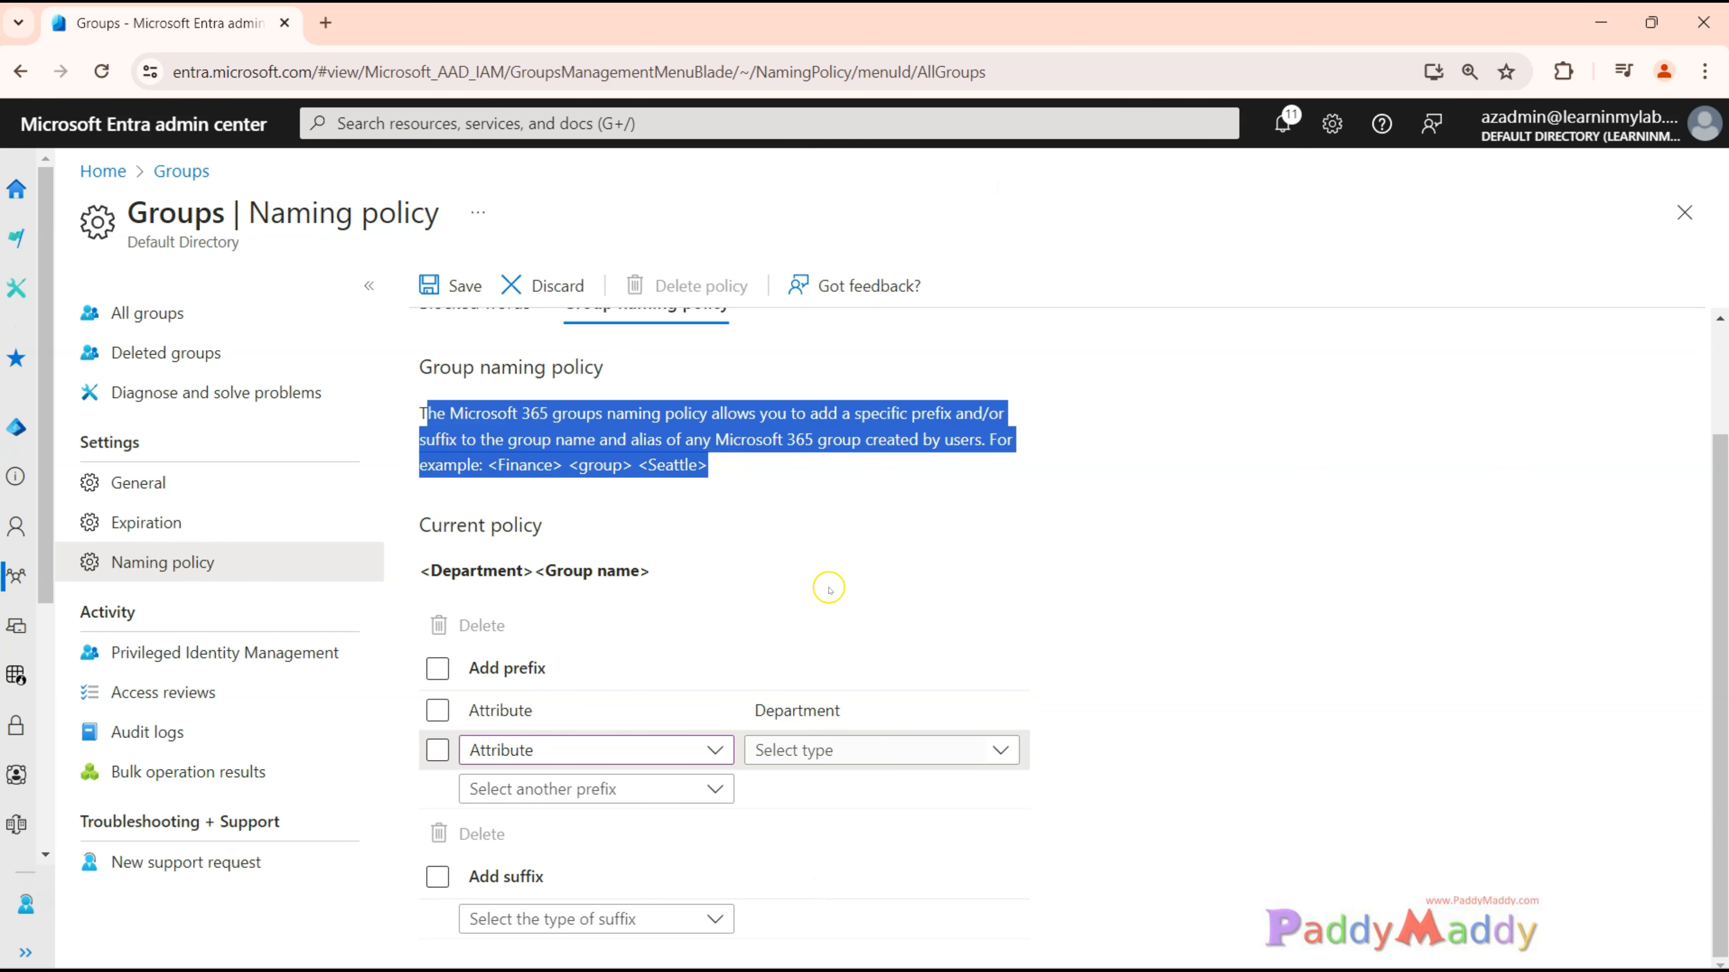
pyautogui.scroll(2, 829, 587)
pyautogui.scroll(-2, 708, 735)
pyautogui.scroll(2, 1014, 837)
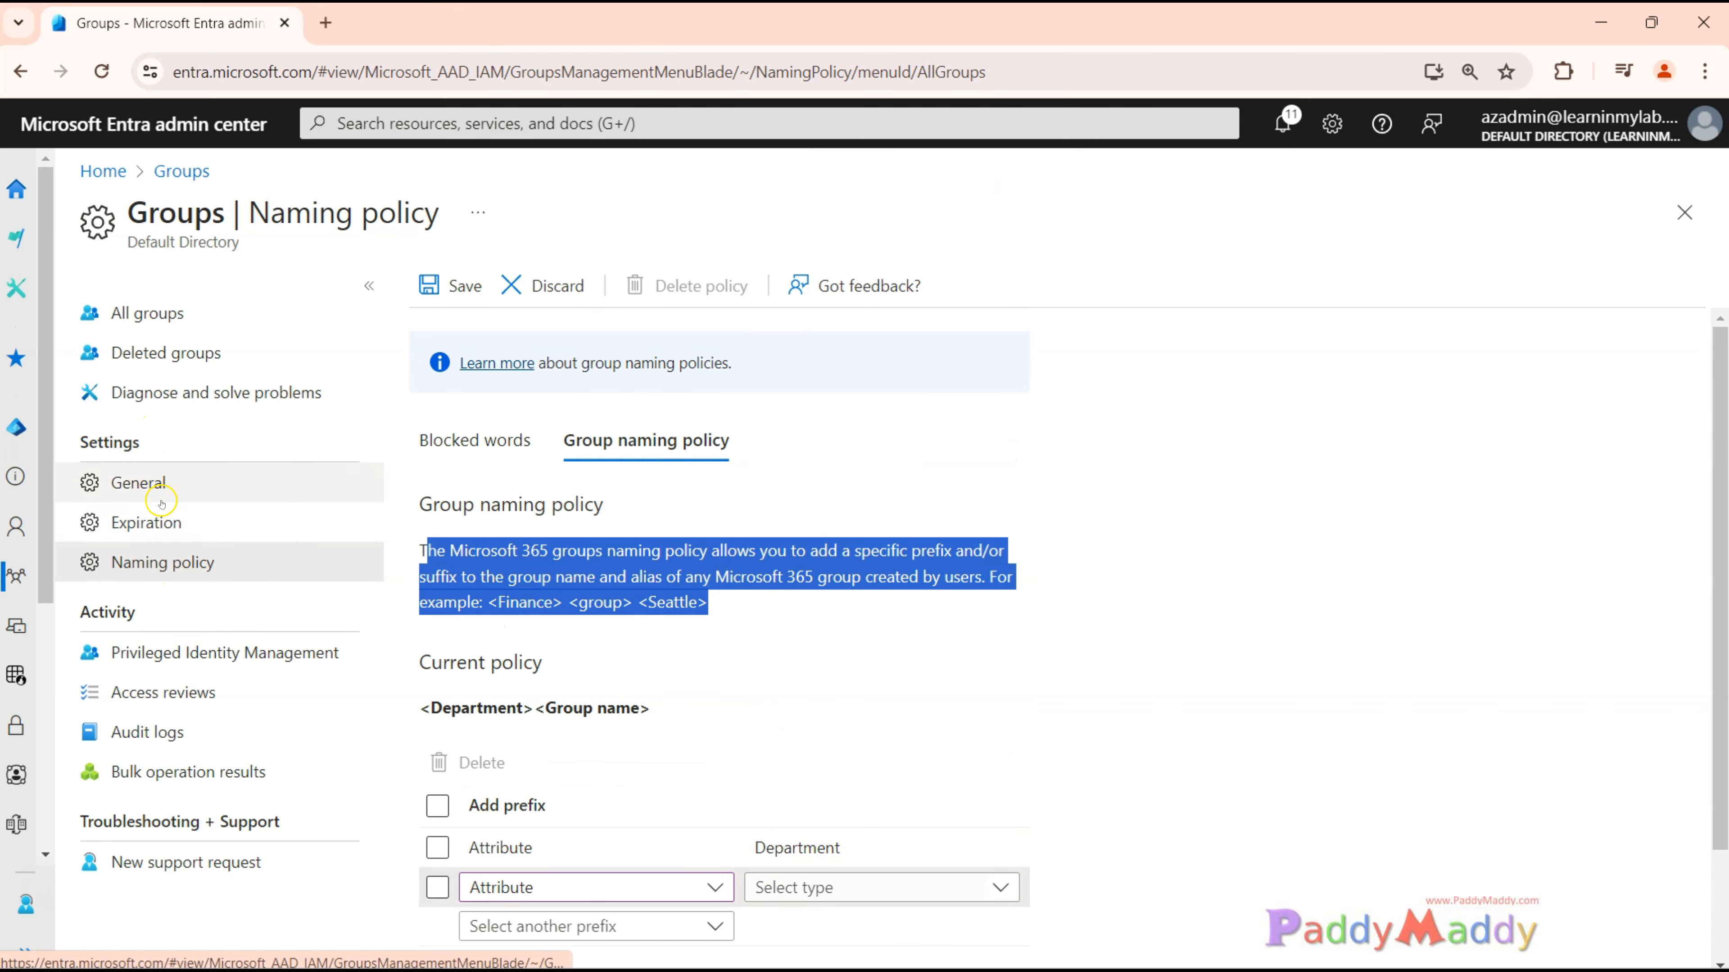
pyautogui.click(788, 641)
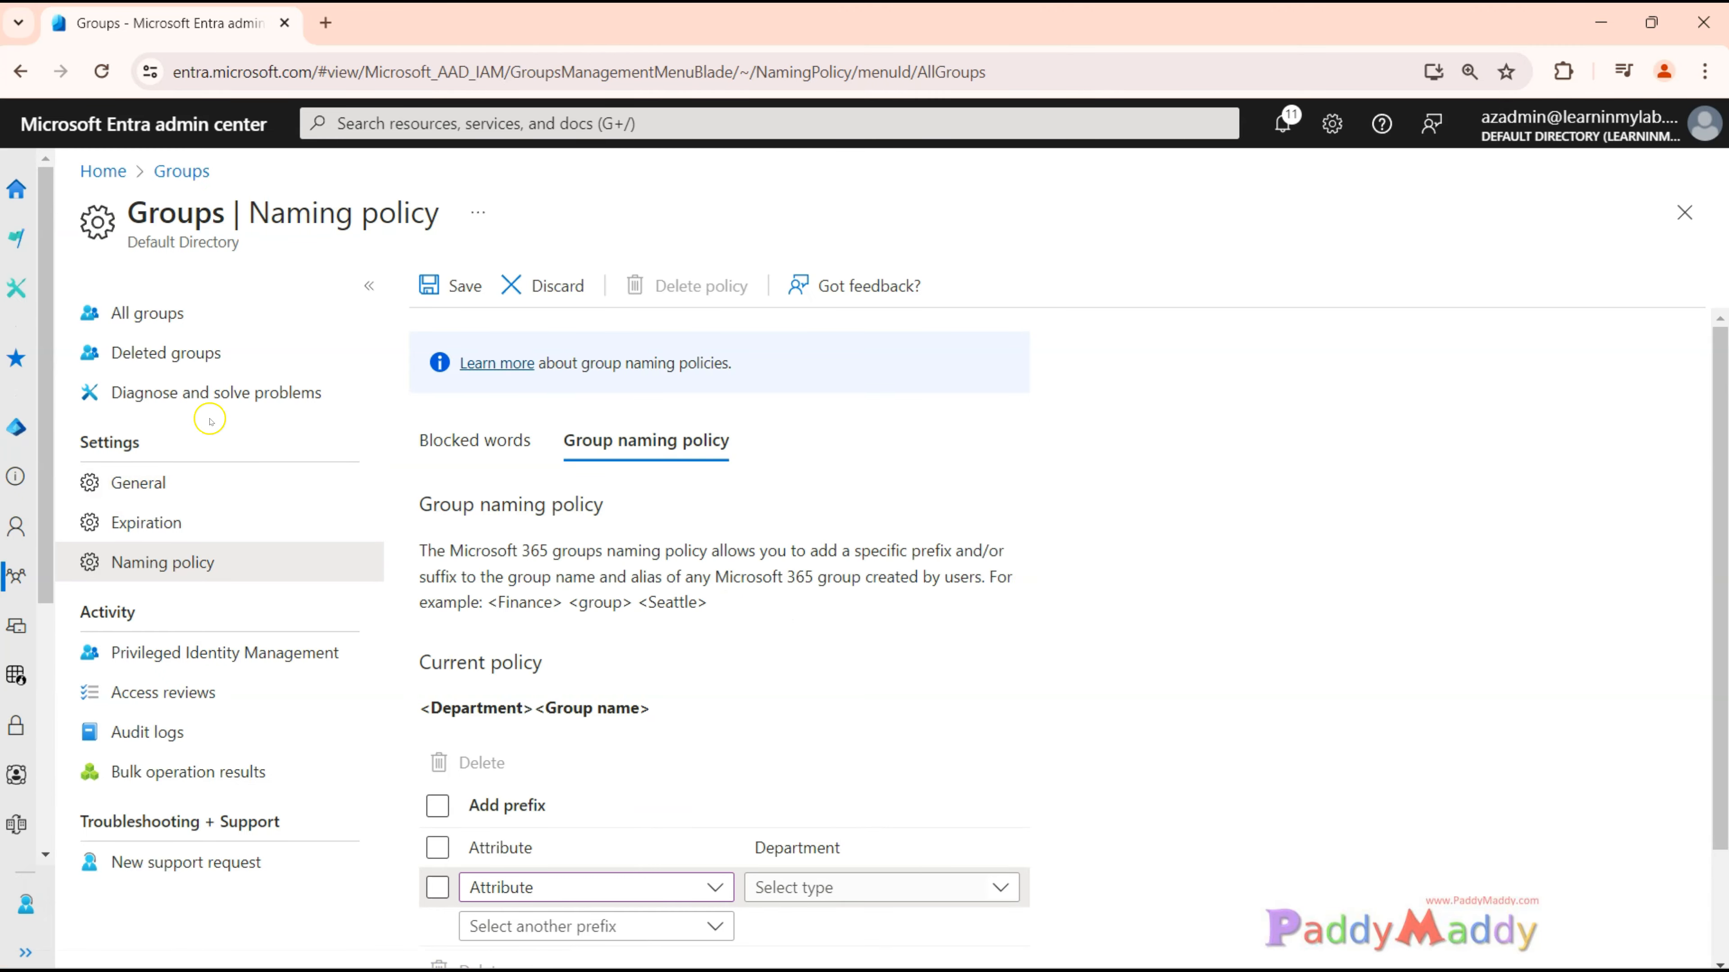
# Leave the naming policy without saving its changes and look through the list of all groups.
pyautogui.click(156, 331)
pyautogui.click(963, 216)
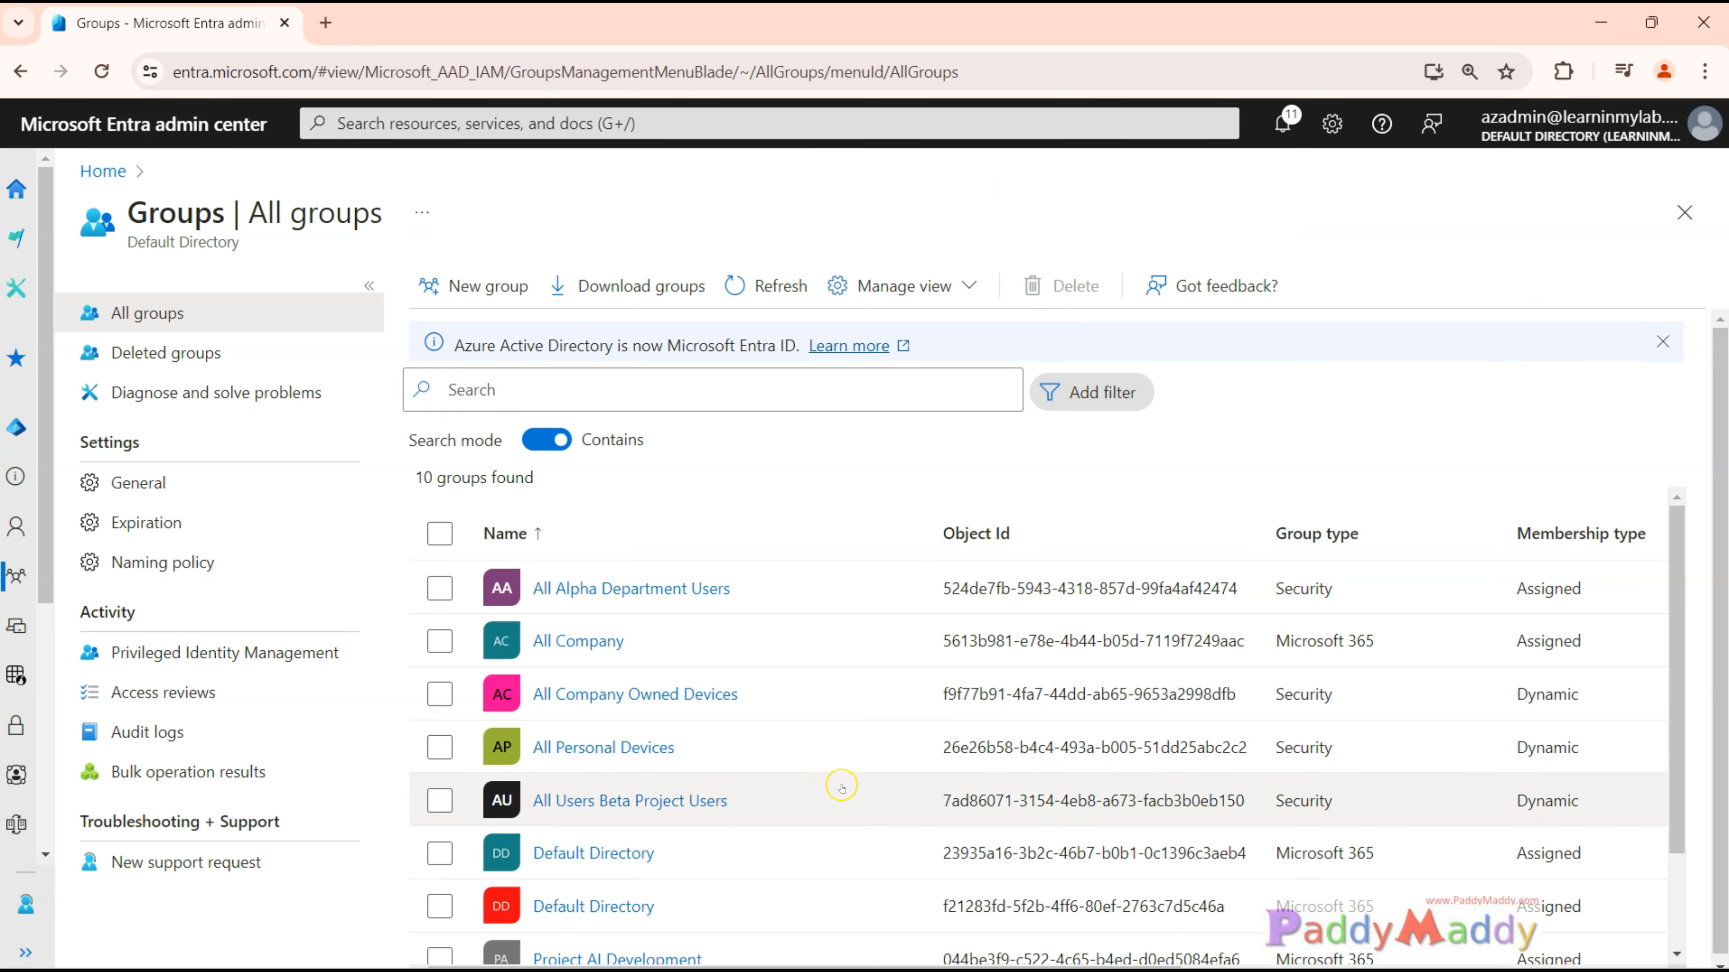
pyautogui.scroll(-2, 1082, 742)
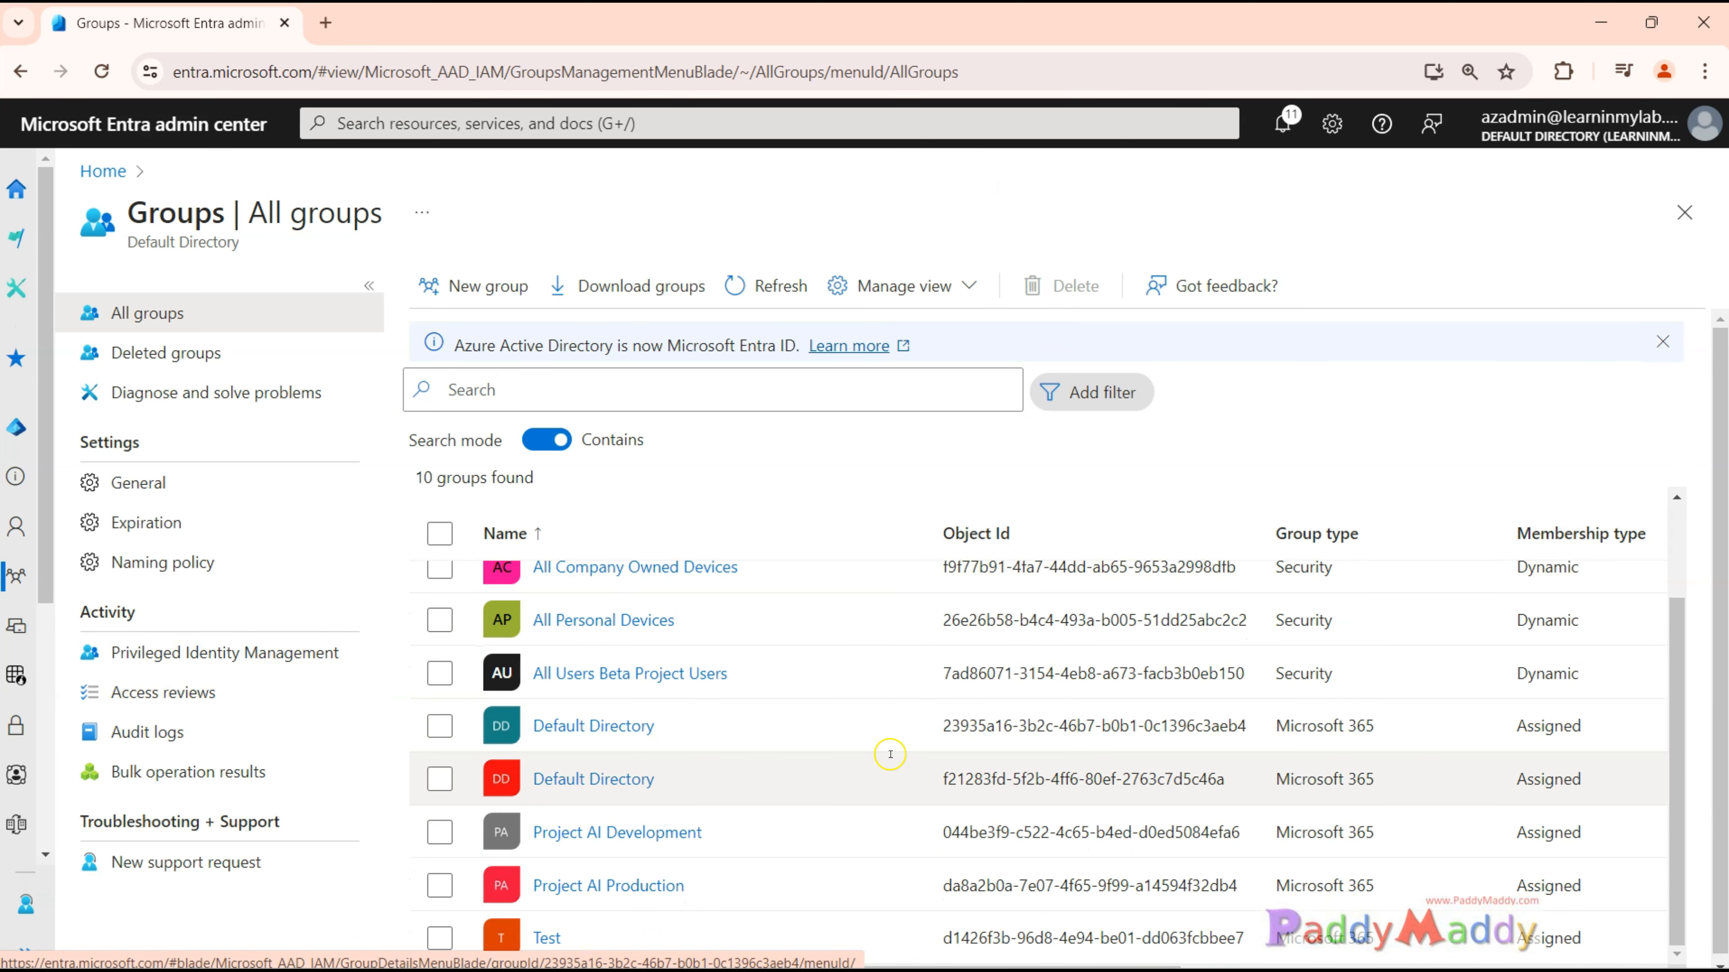
pyautogui.scroll(2, 845, 754)
pyautogui.scroll(-2, 847, 756)
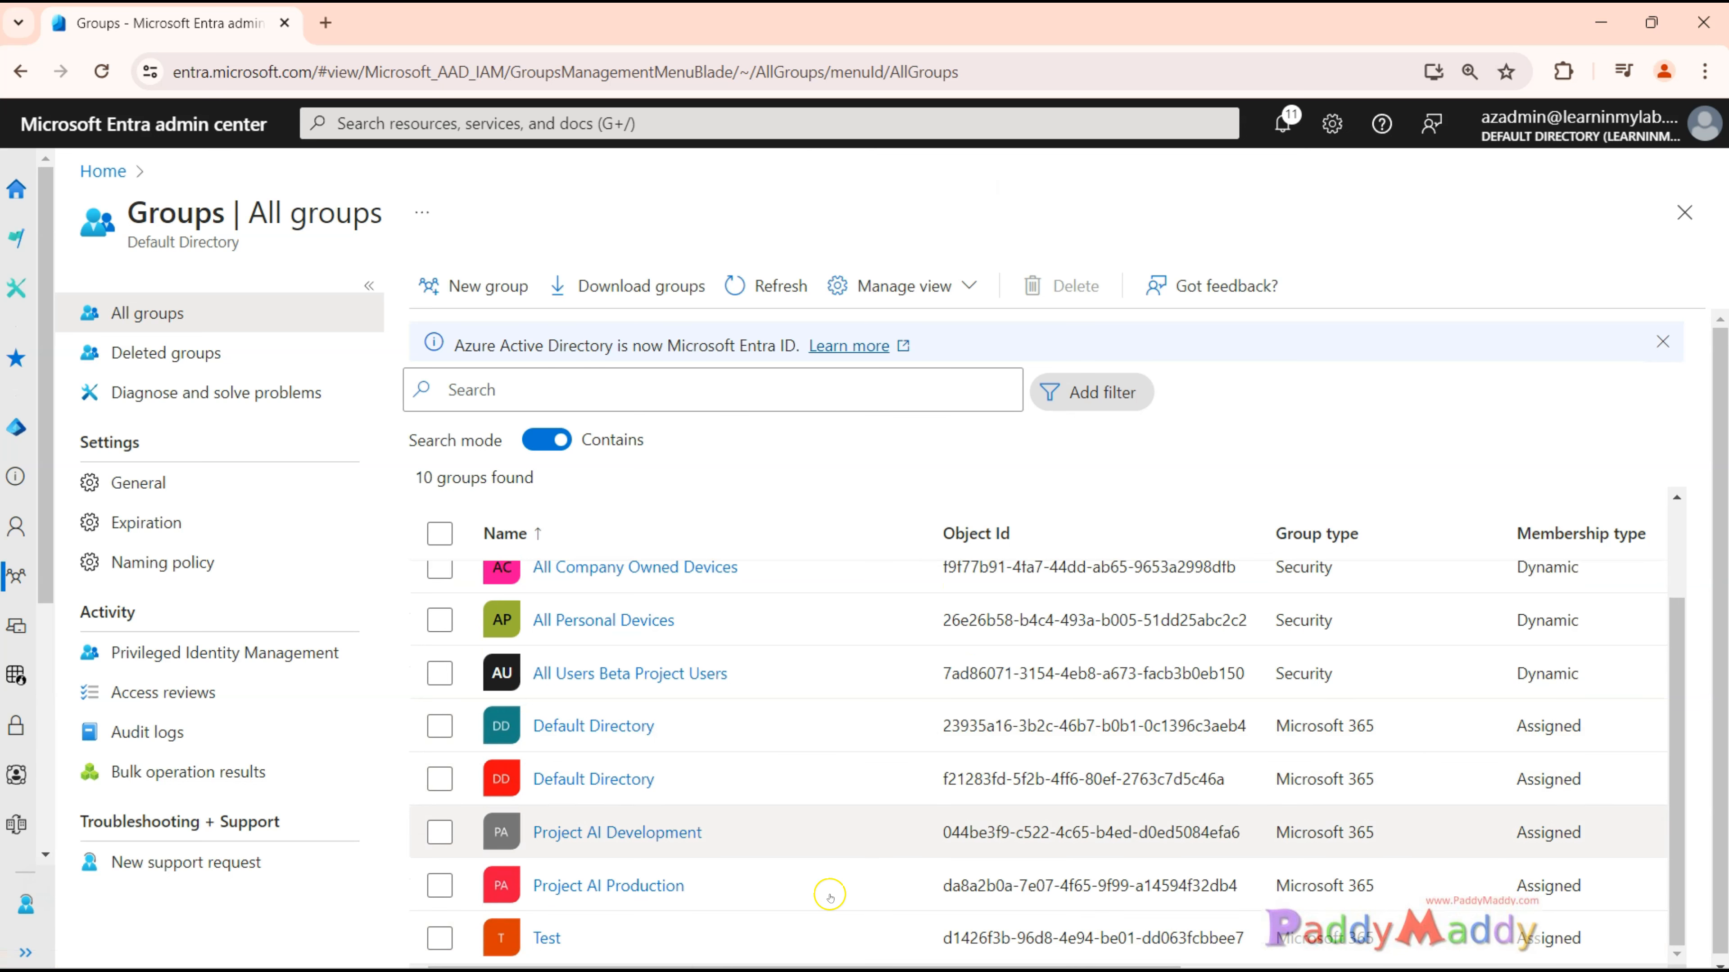